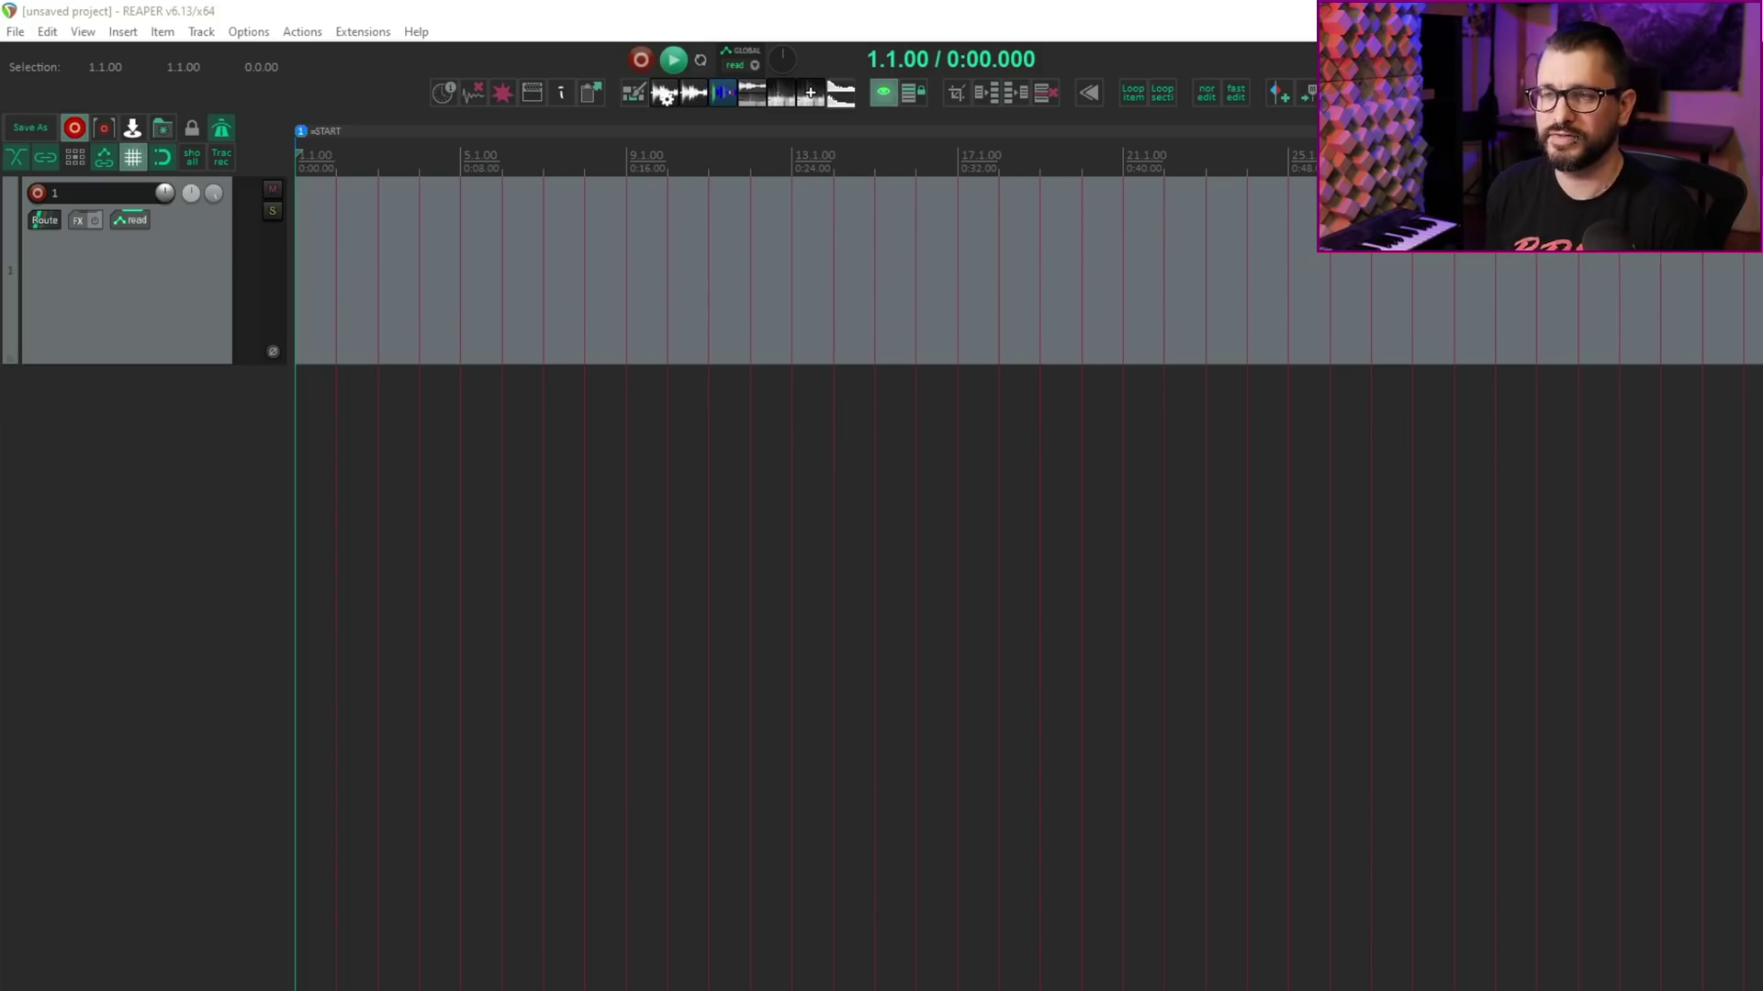
Open the action list and look through the options for creating a new action or ReaScript.
left_click(630, 905)
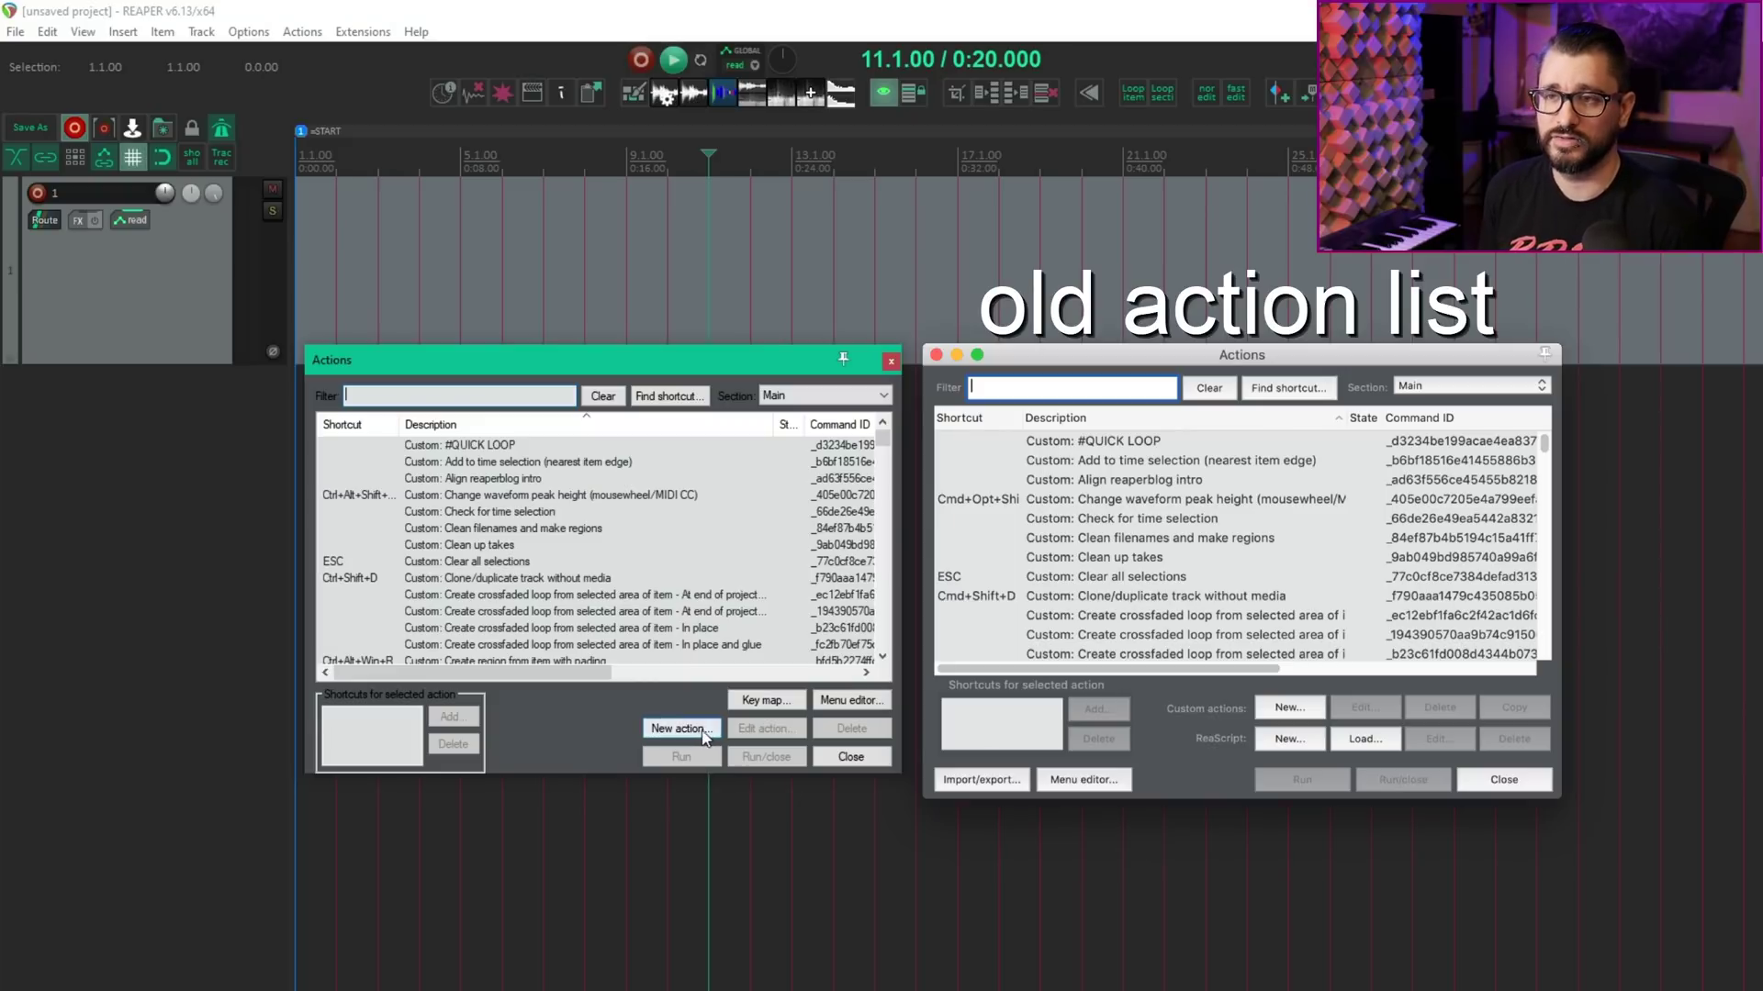
left_click(709, 732)
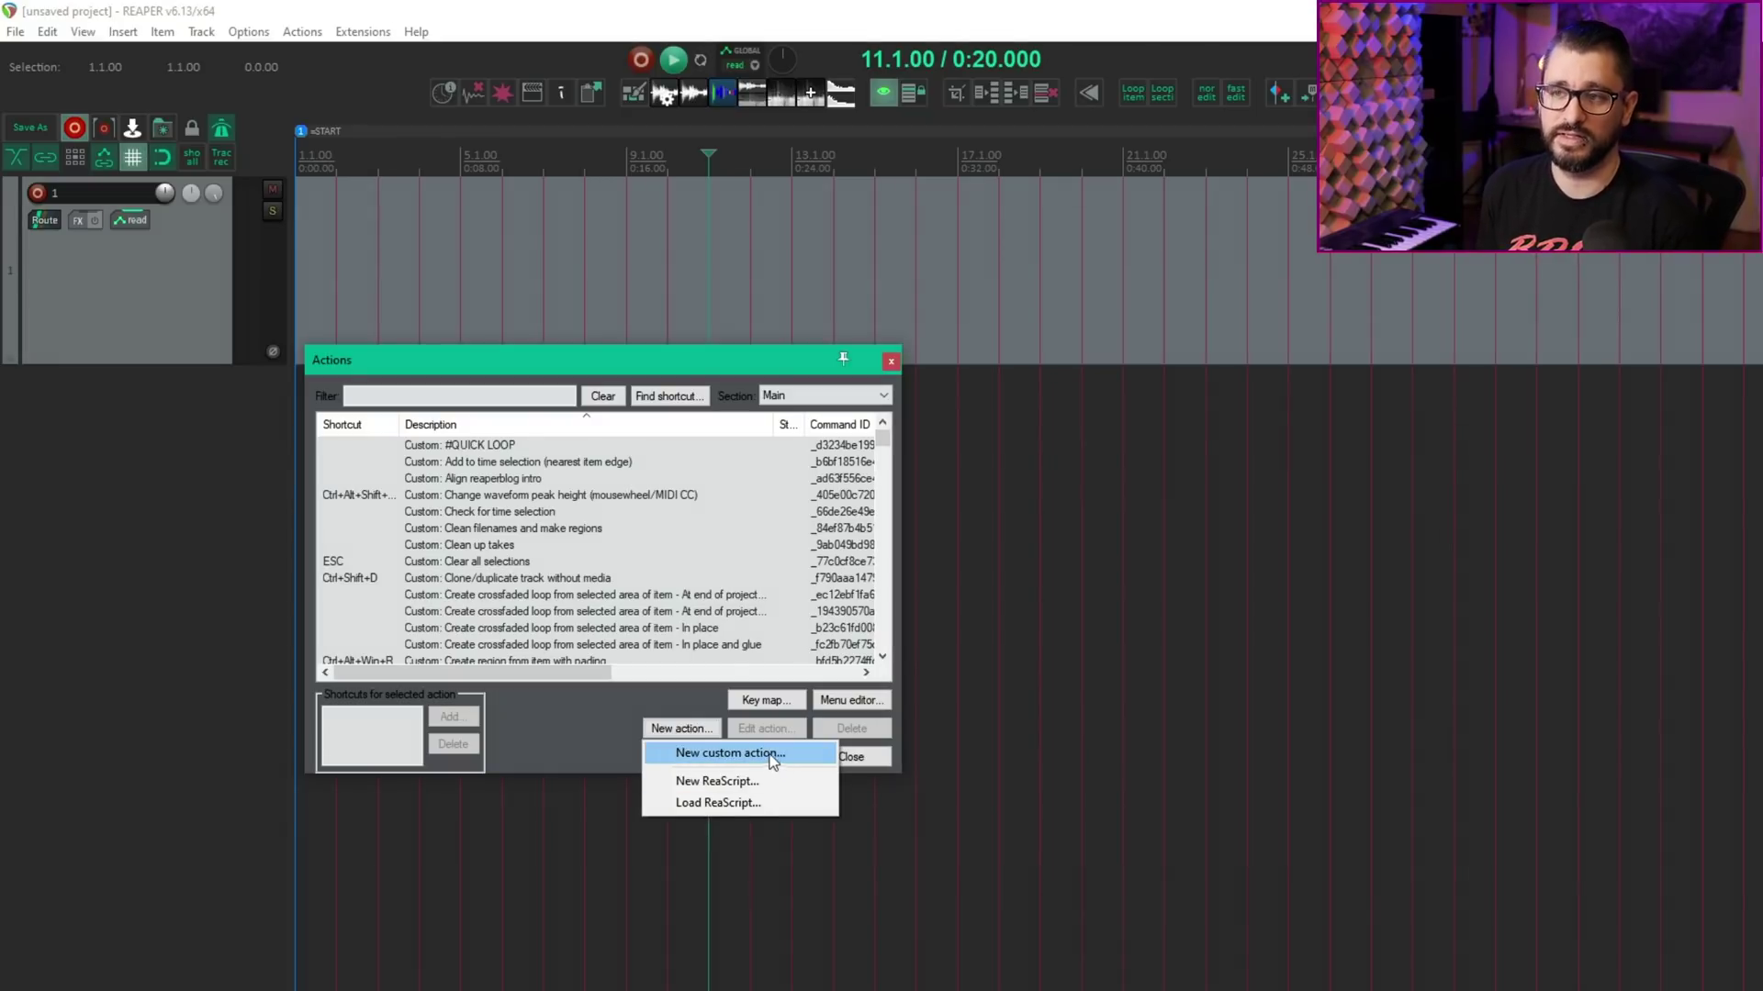
left_click(674, 732)
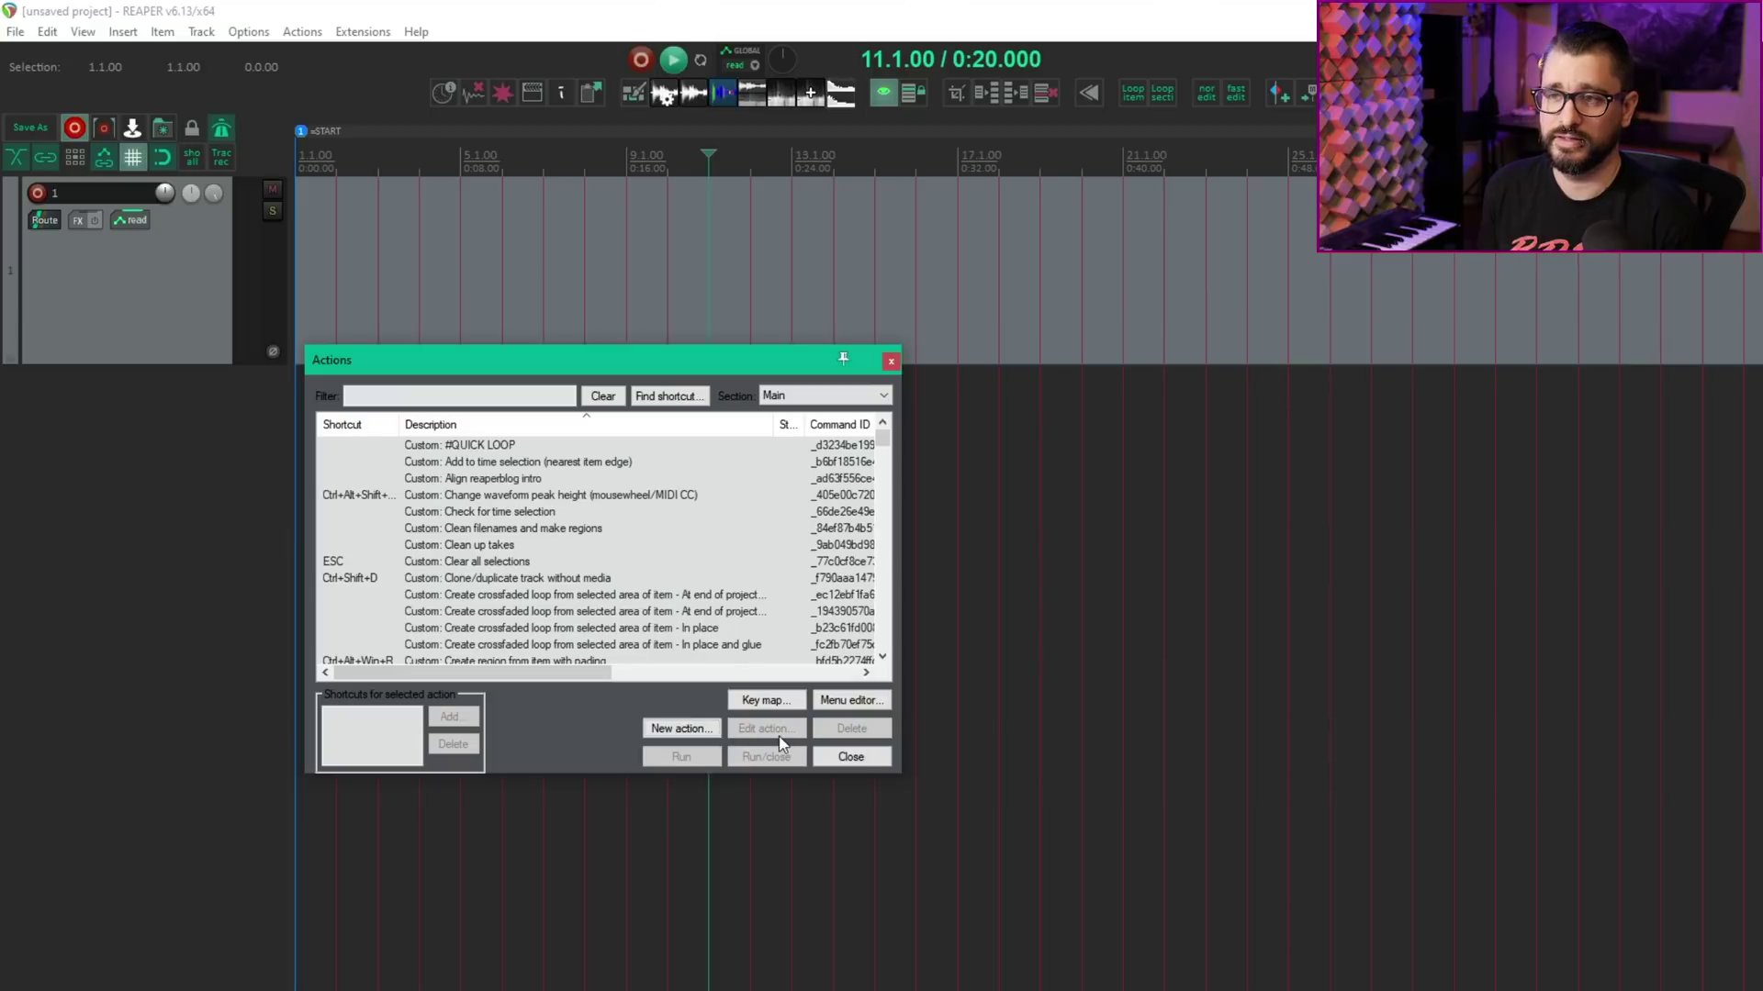
Open the custom action #QUICK LOOP for editing to view its component actions and close it.
left_click(507, 450)
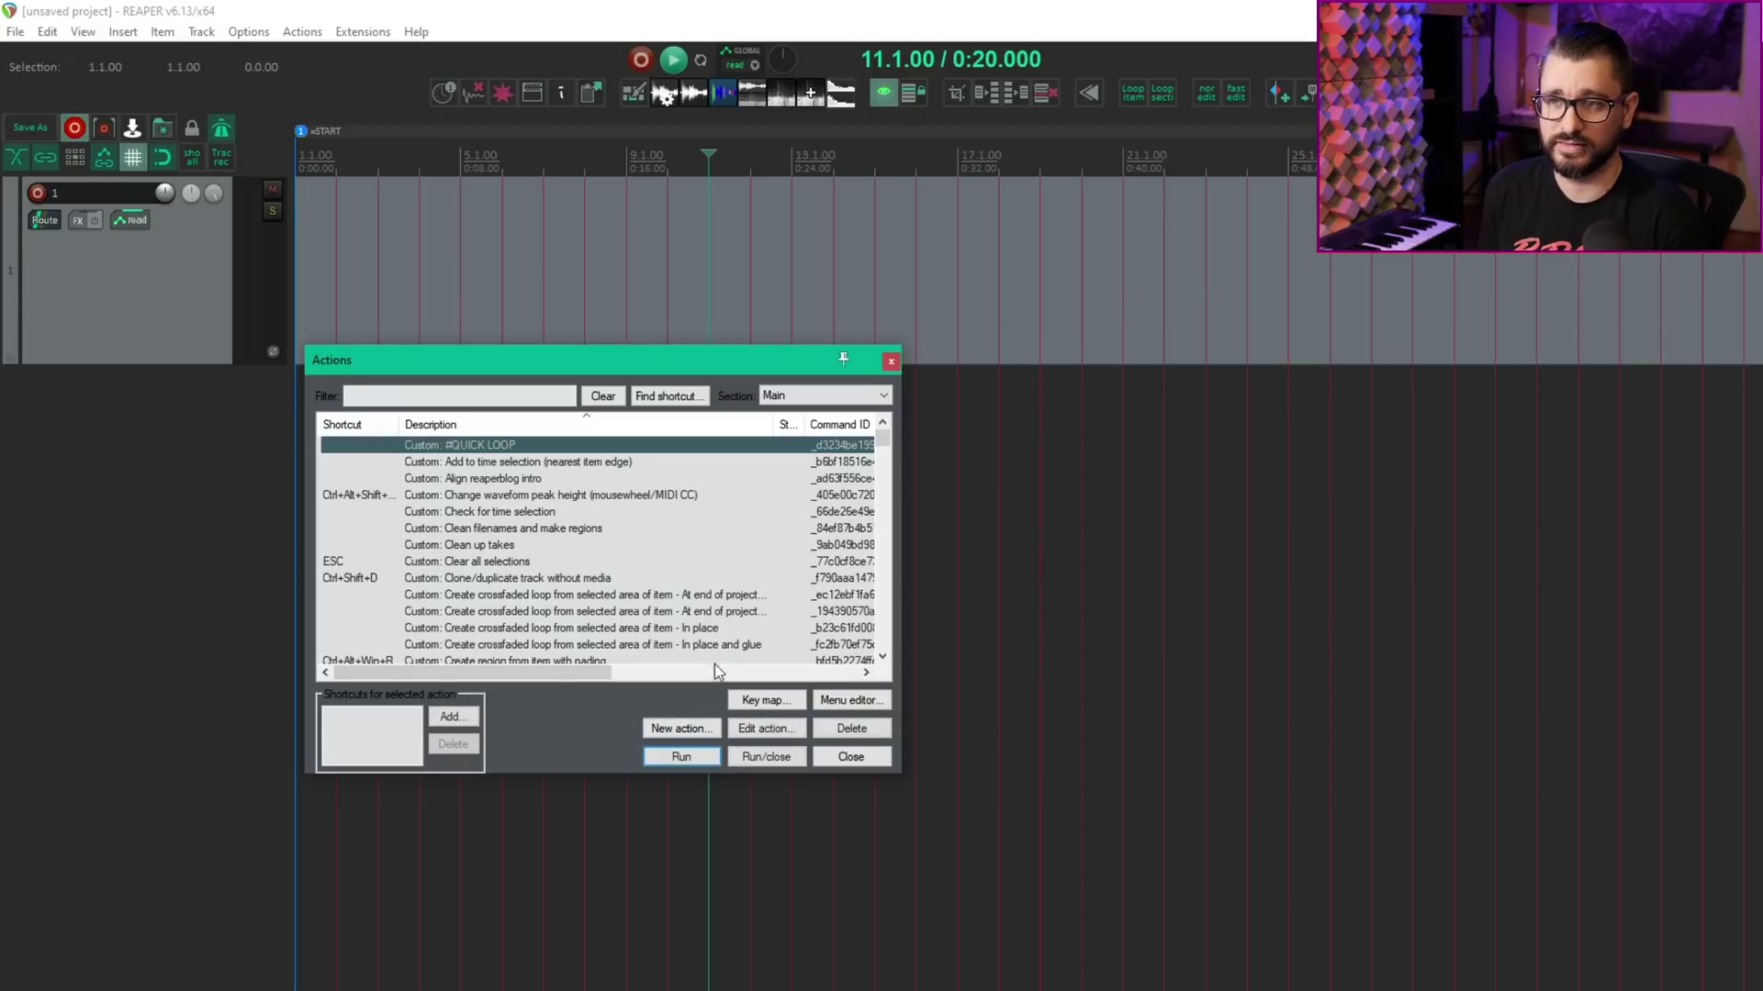
left_click(787, 732)
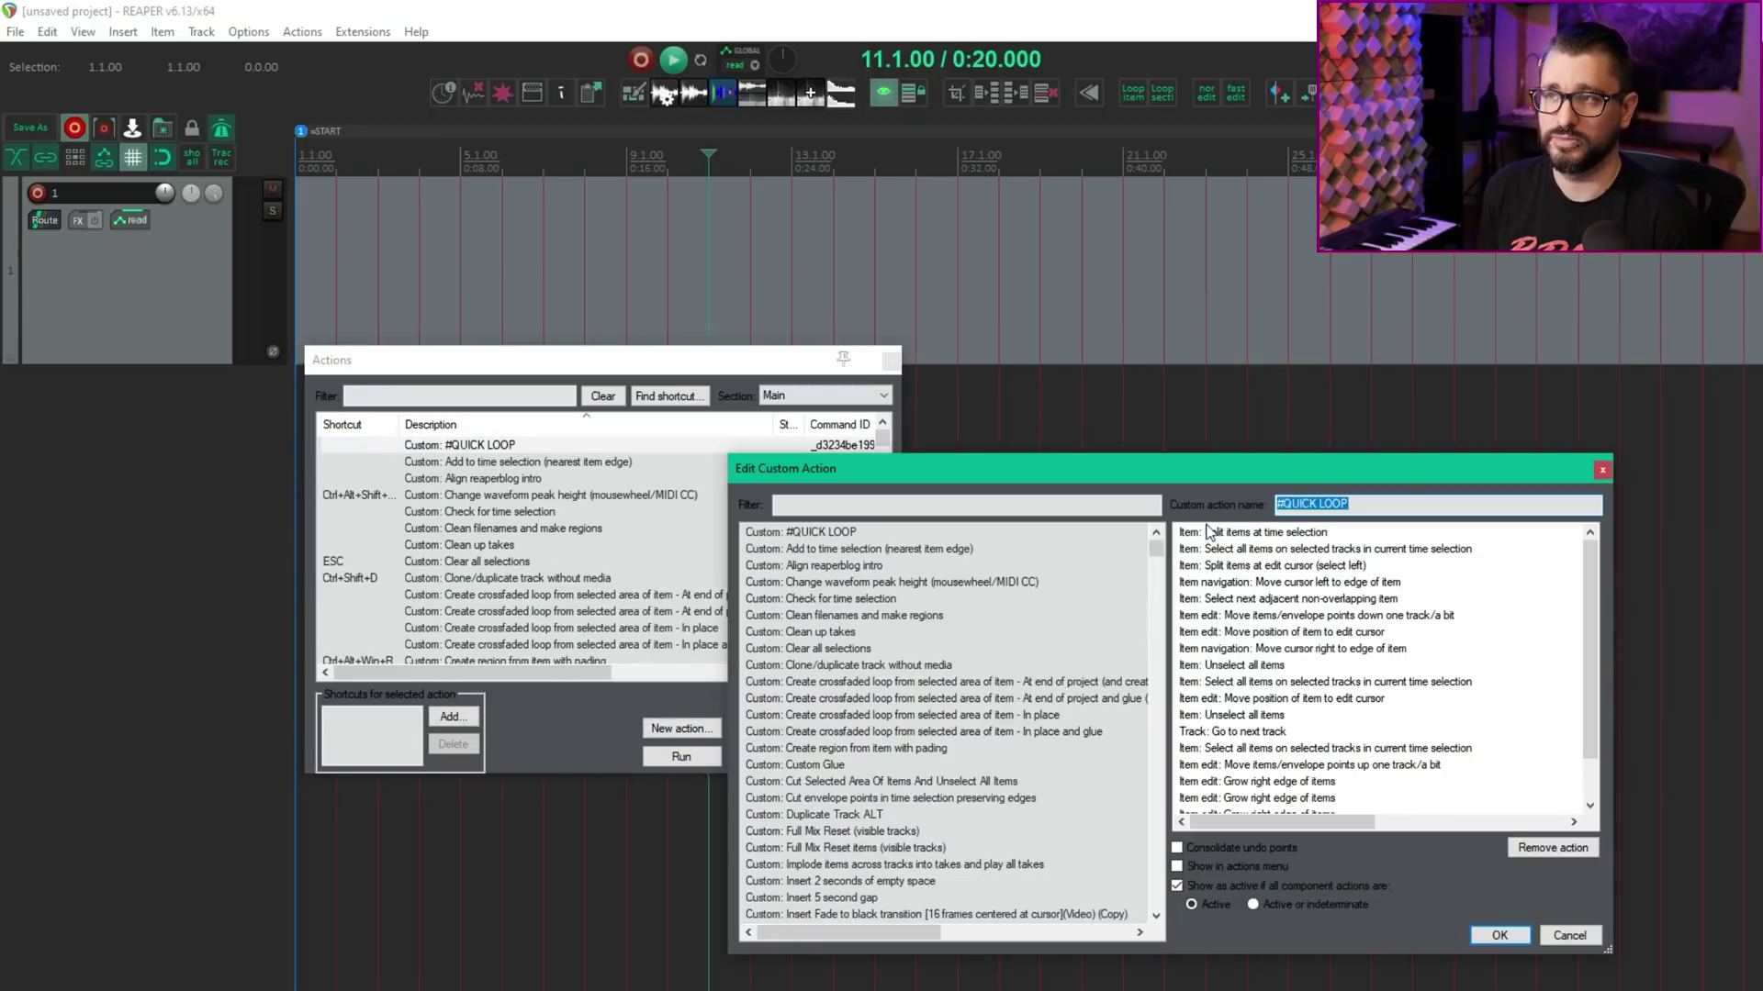
left_click(1602, 471)
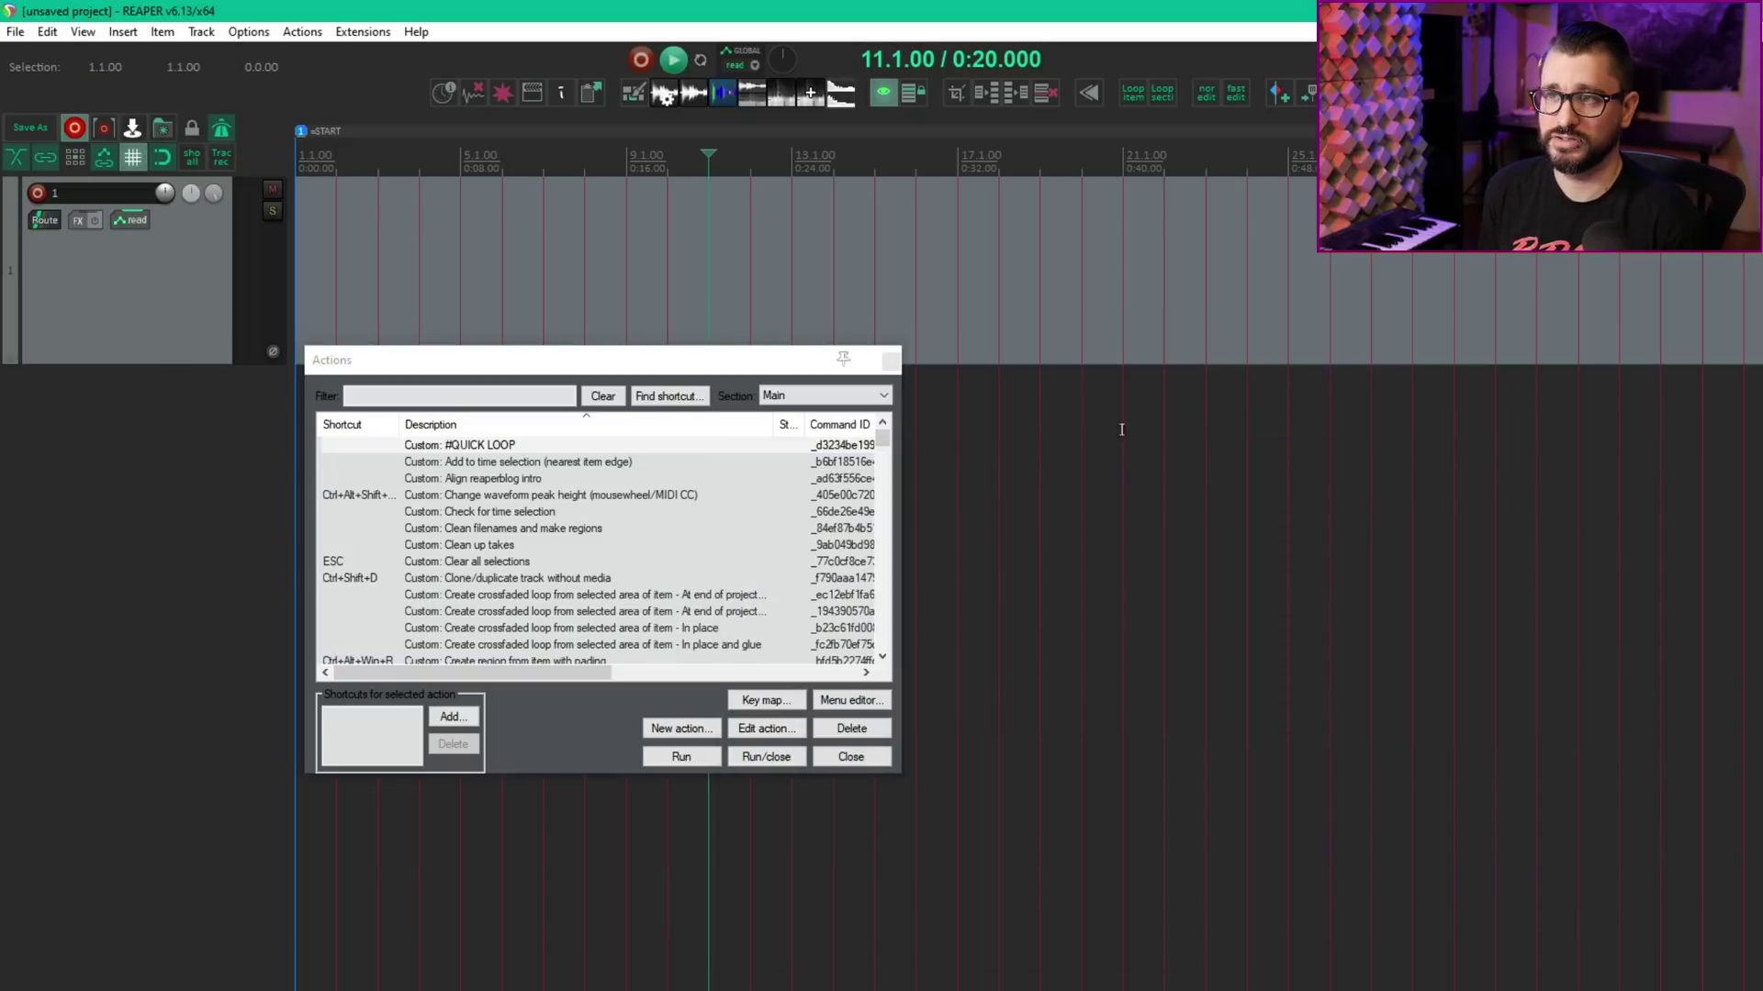
Filter the actions by "scrip" and check the editor choices for the Zoomer.lua script and the key map import and export options.
left_click(539, 392)
type("scrip")
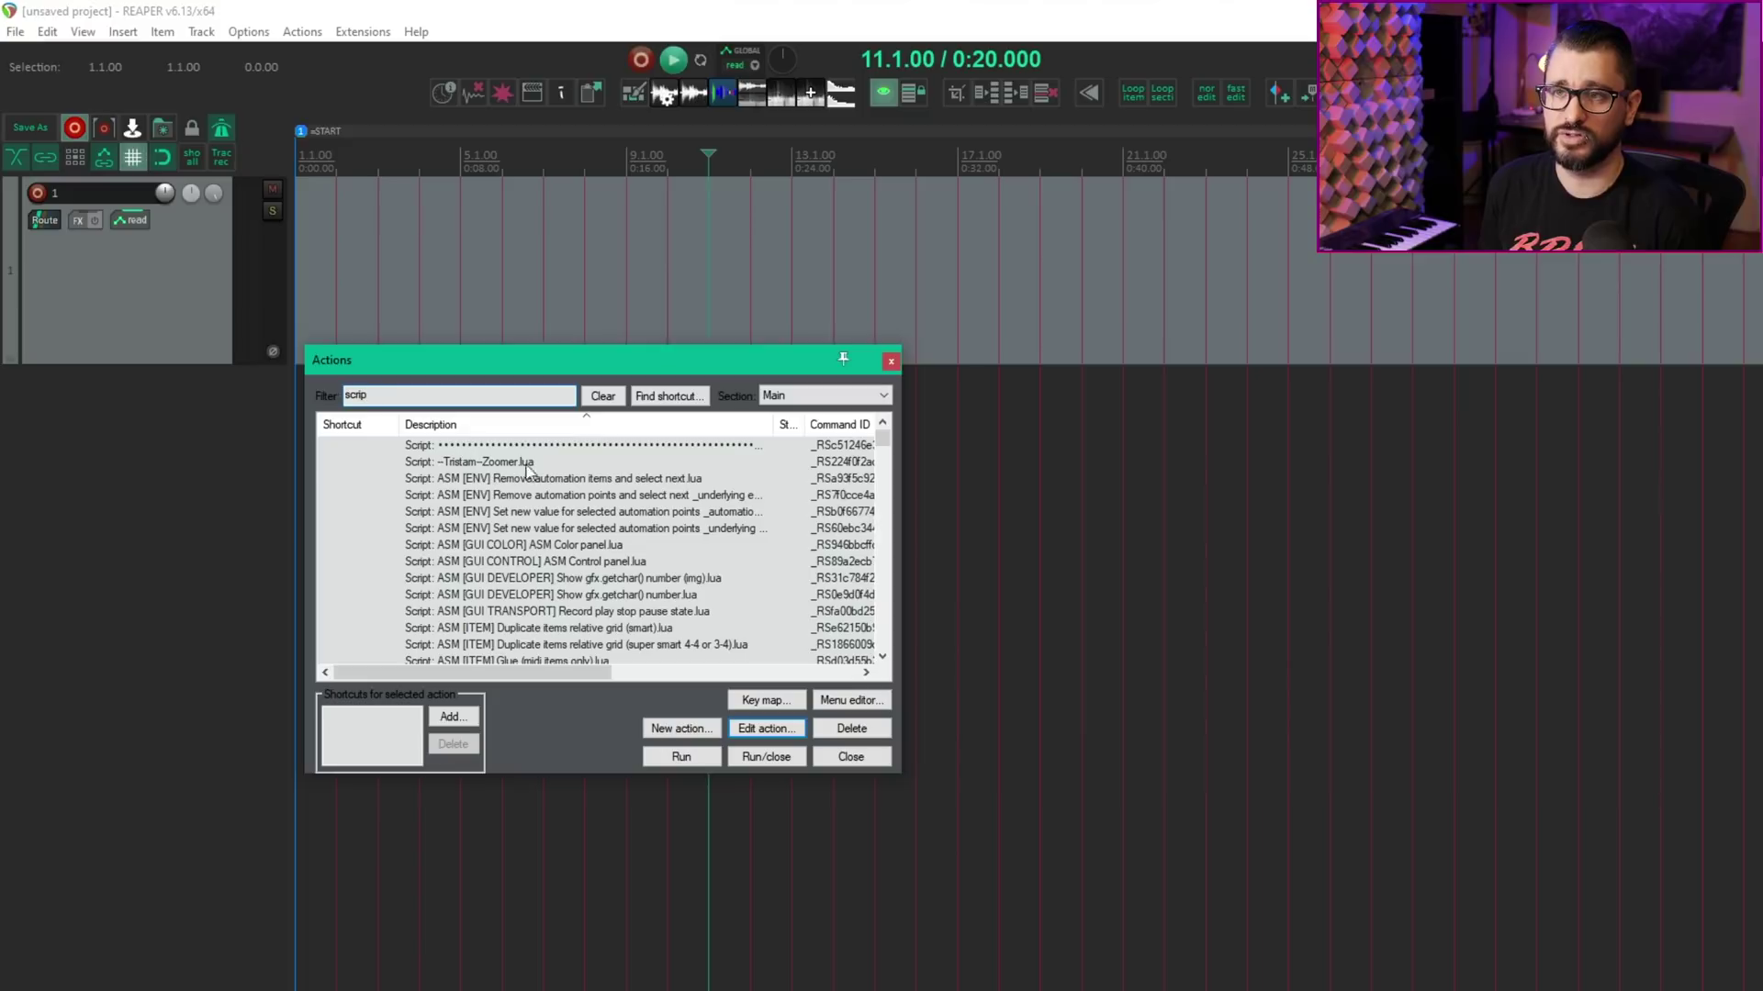
left_click(528, 466)
left_click(791, 728)
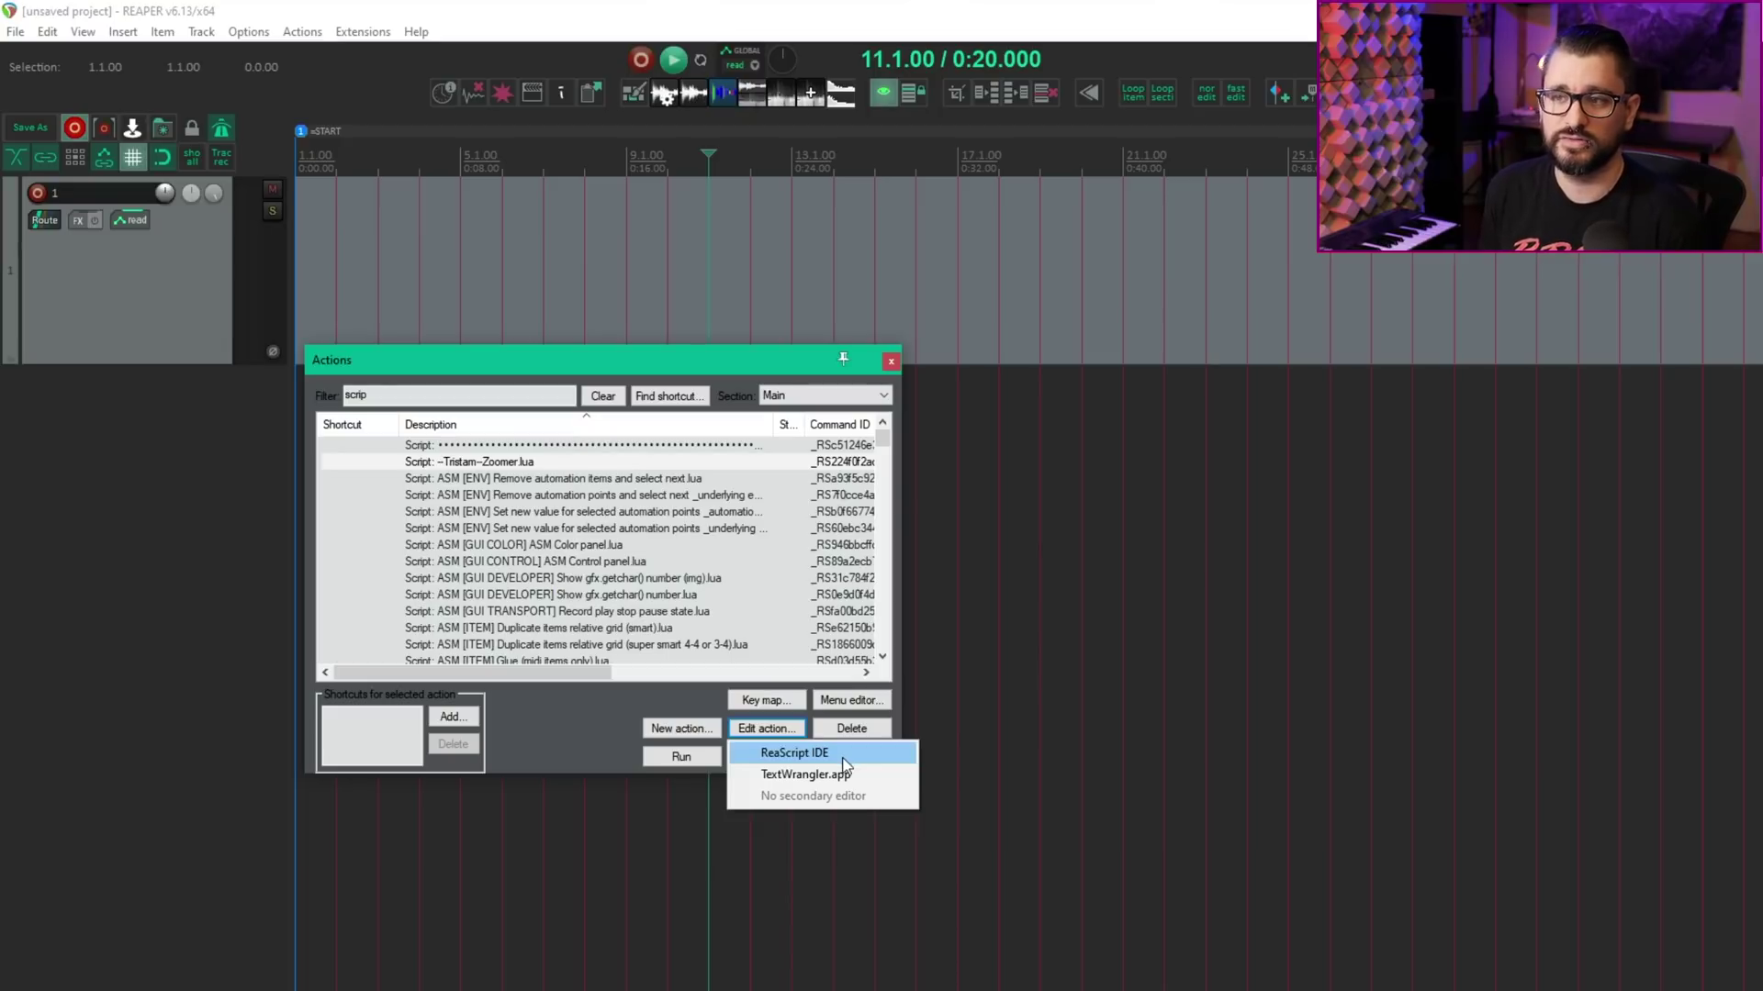
key("Escape")
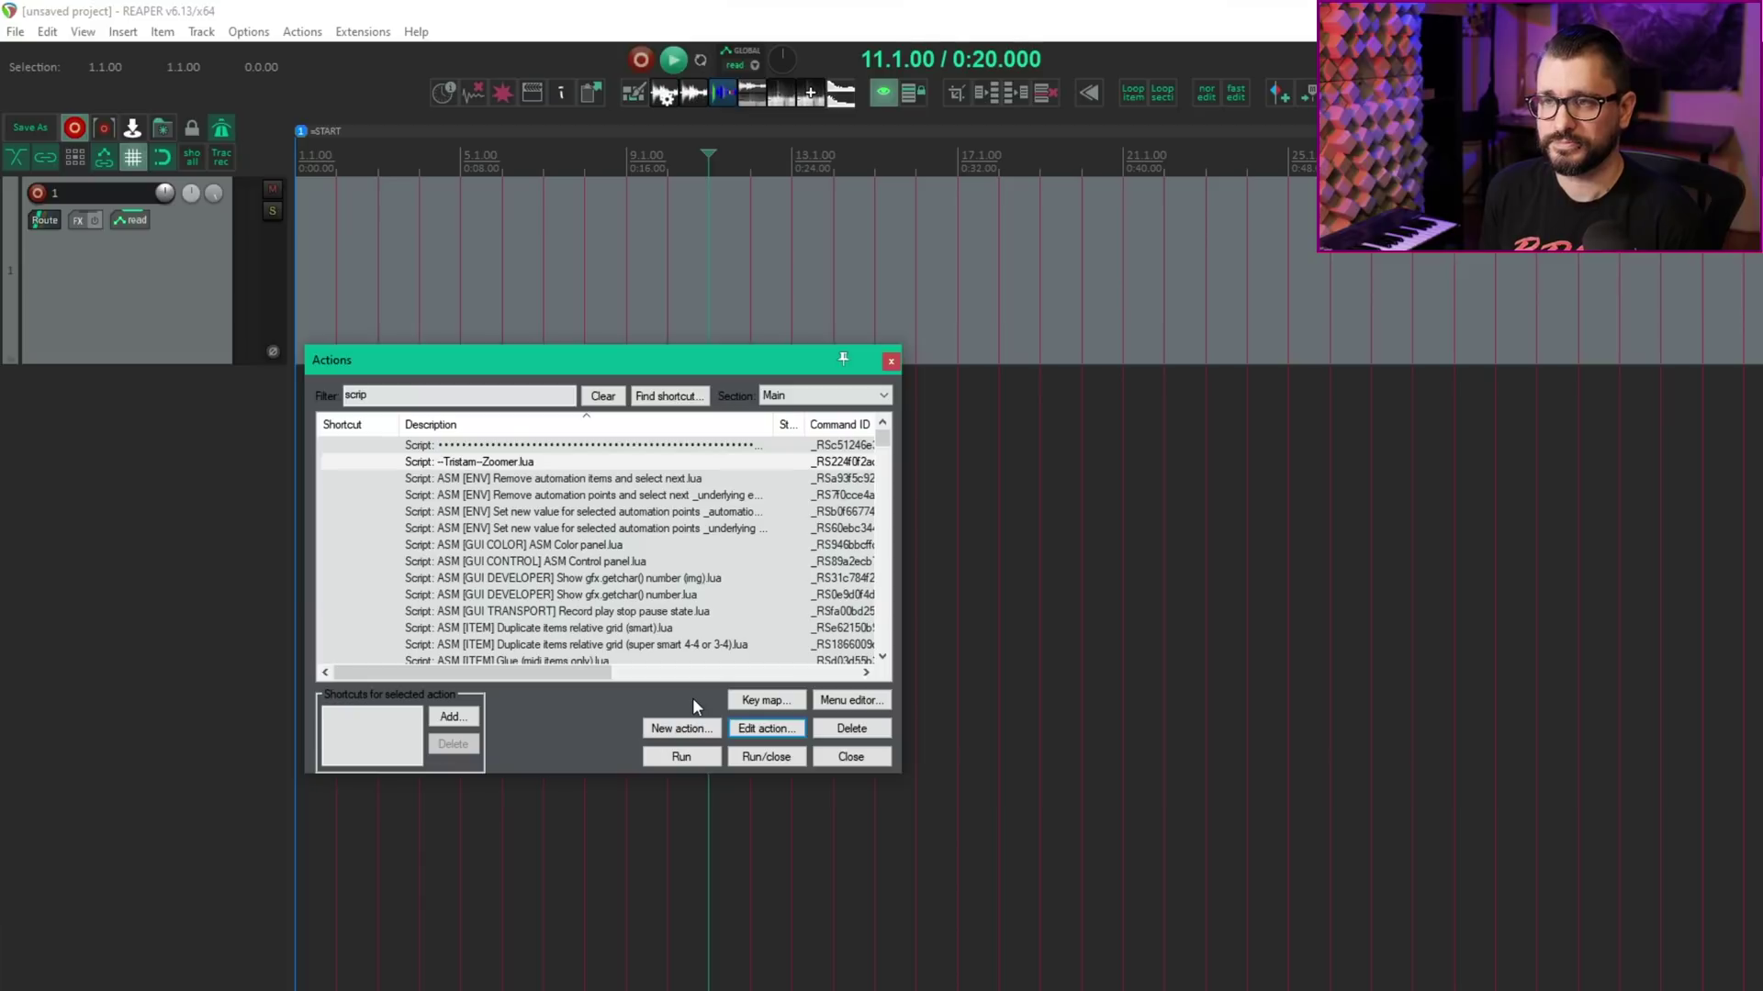
left_click(776, 705)
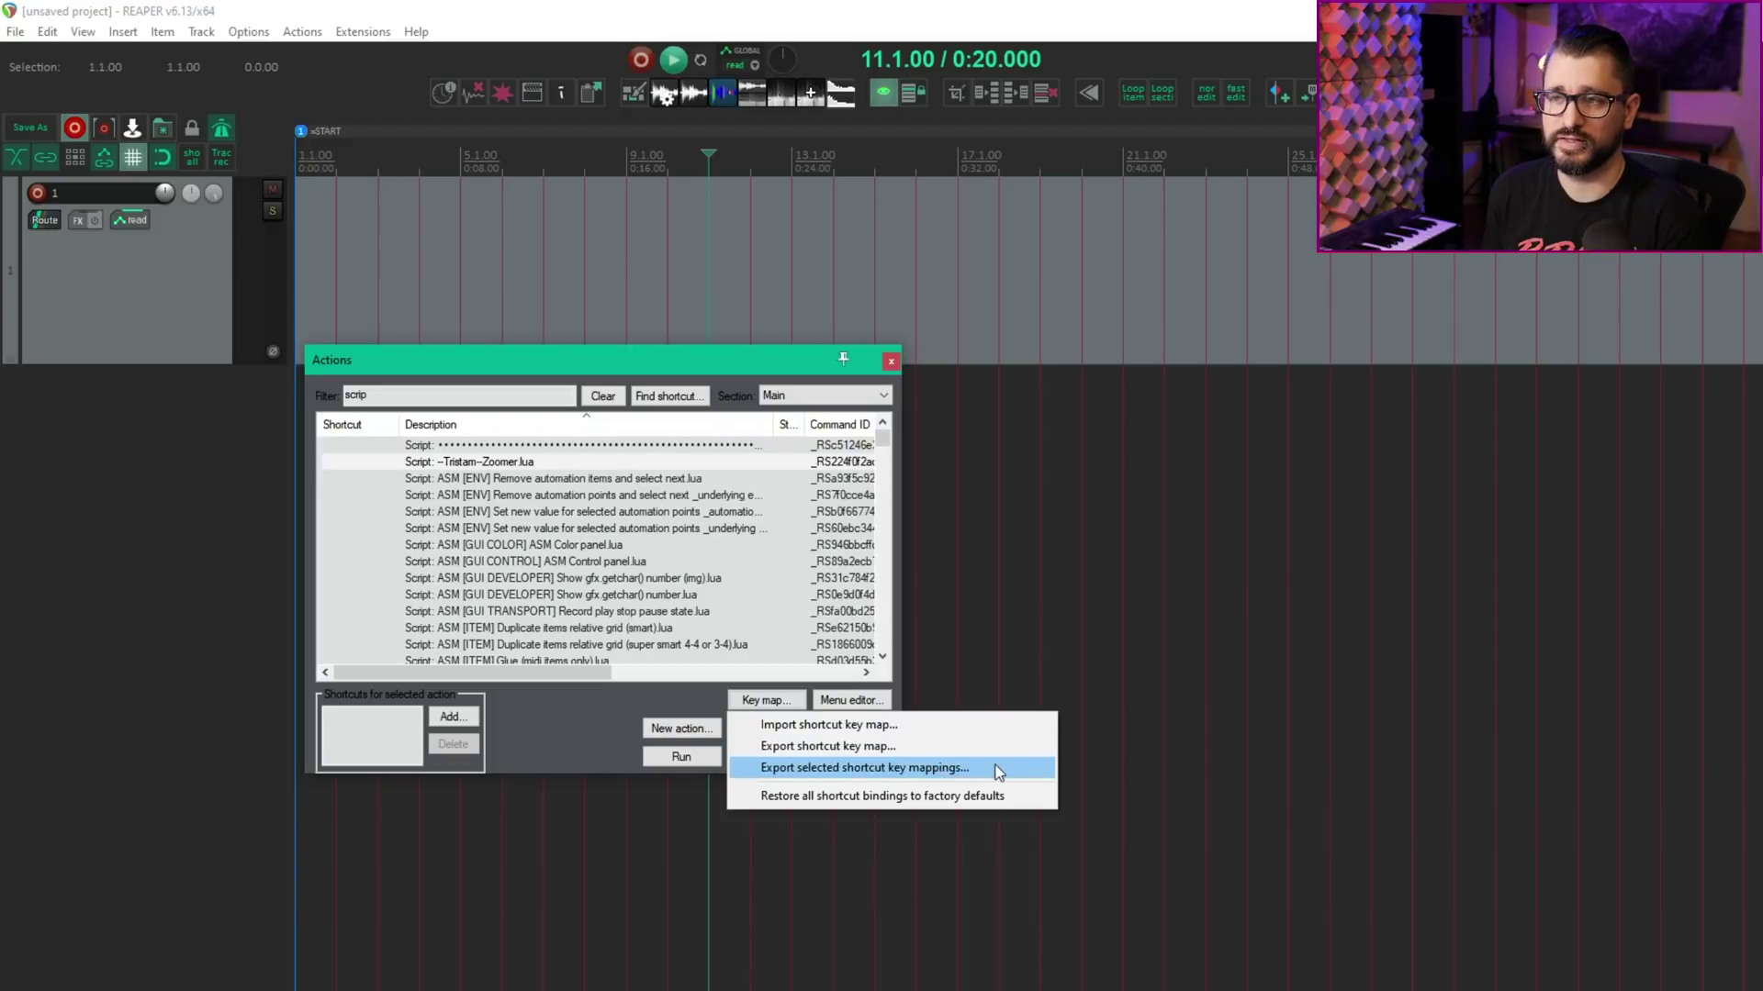
left_click(665, 712)
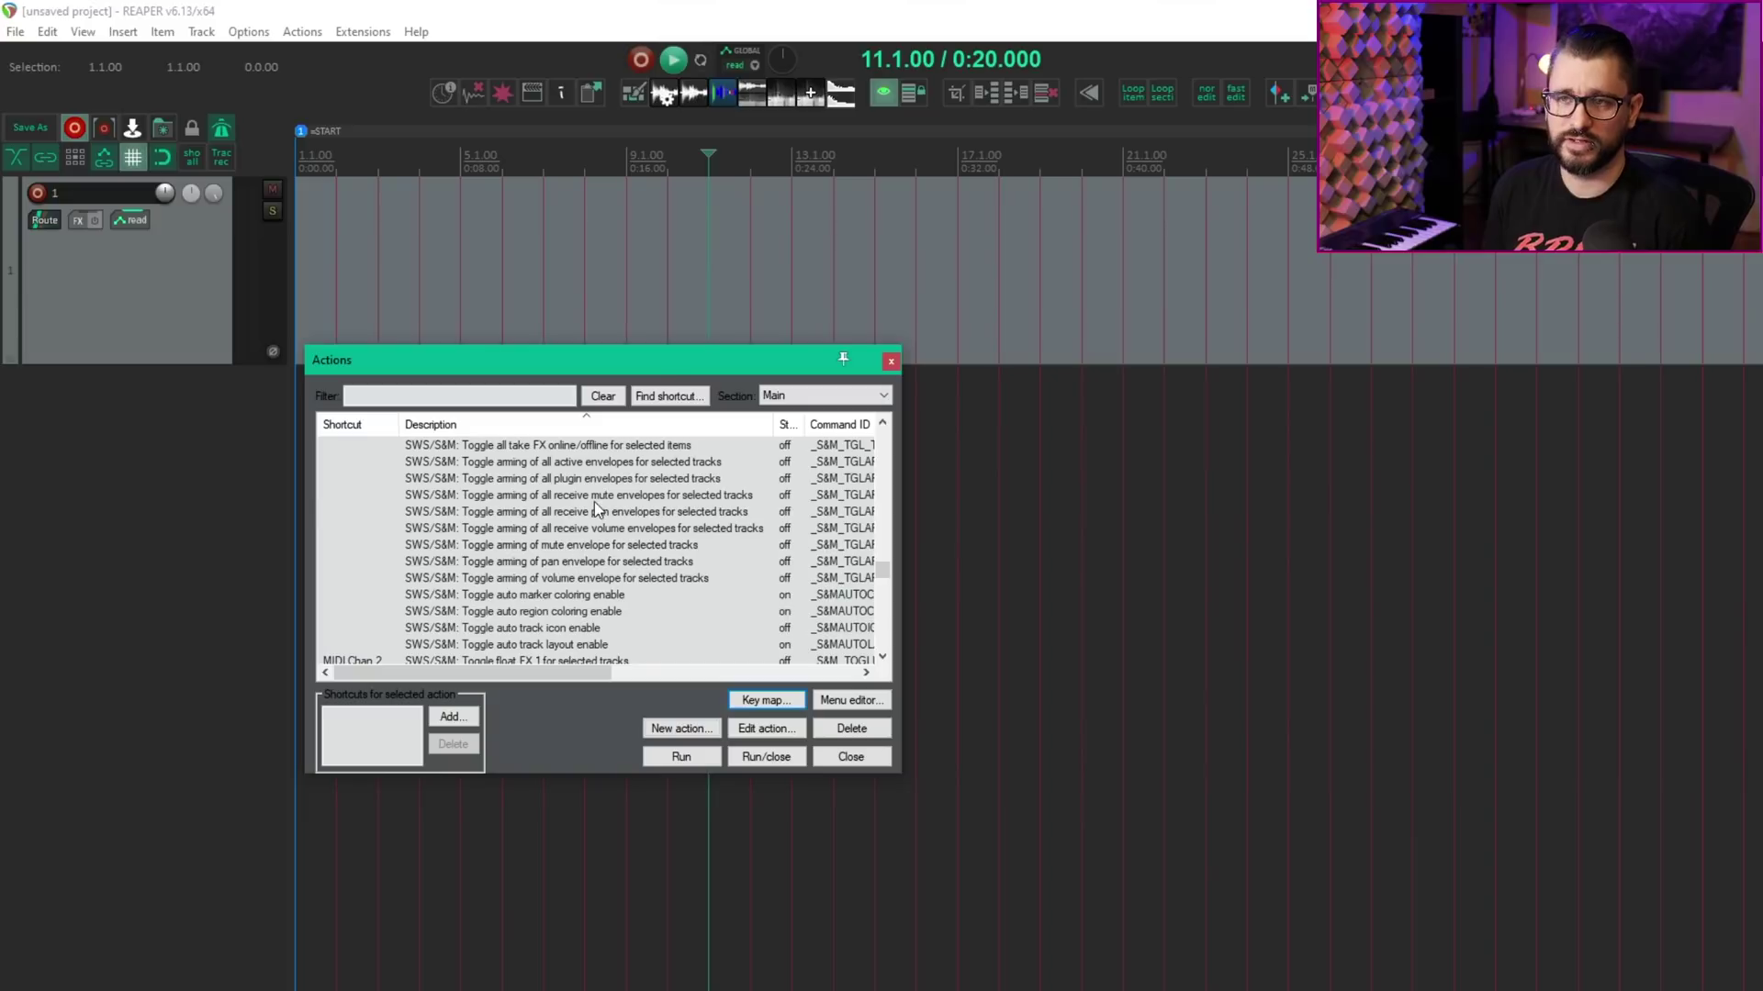
Try to create a custom action from several selected SWS/S&M actions, including Toggle auto track icon enable, and cancel it.
left_click(593, 498)
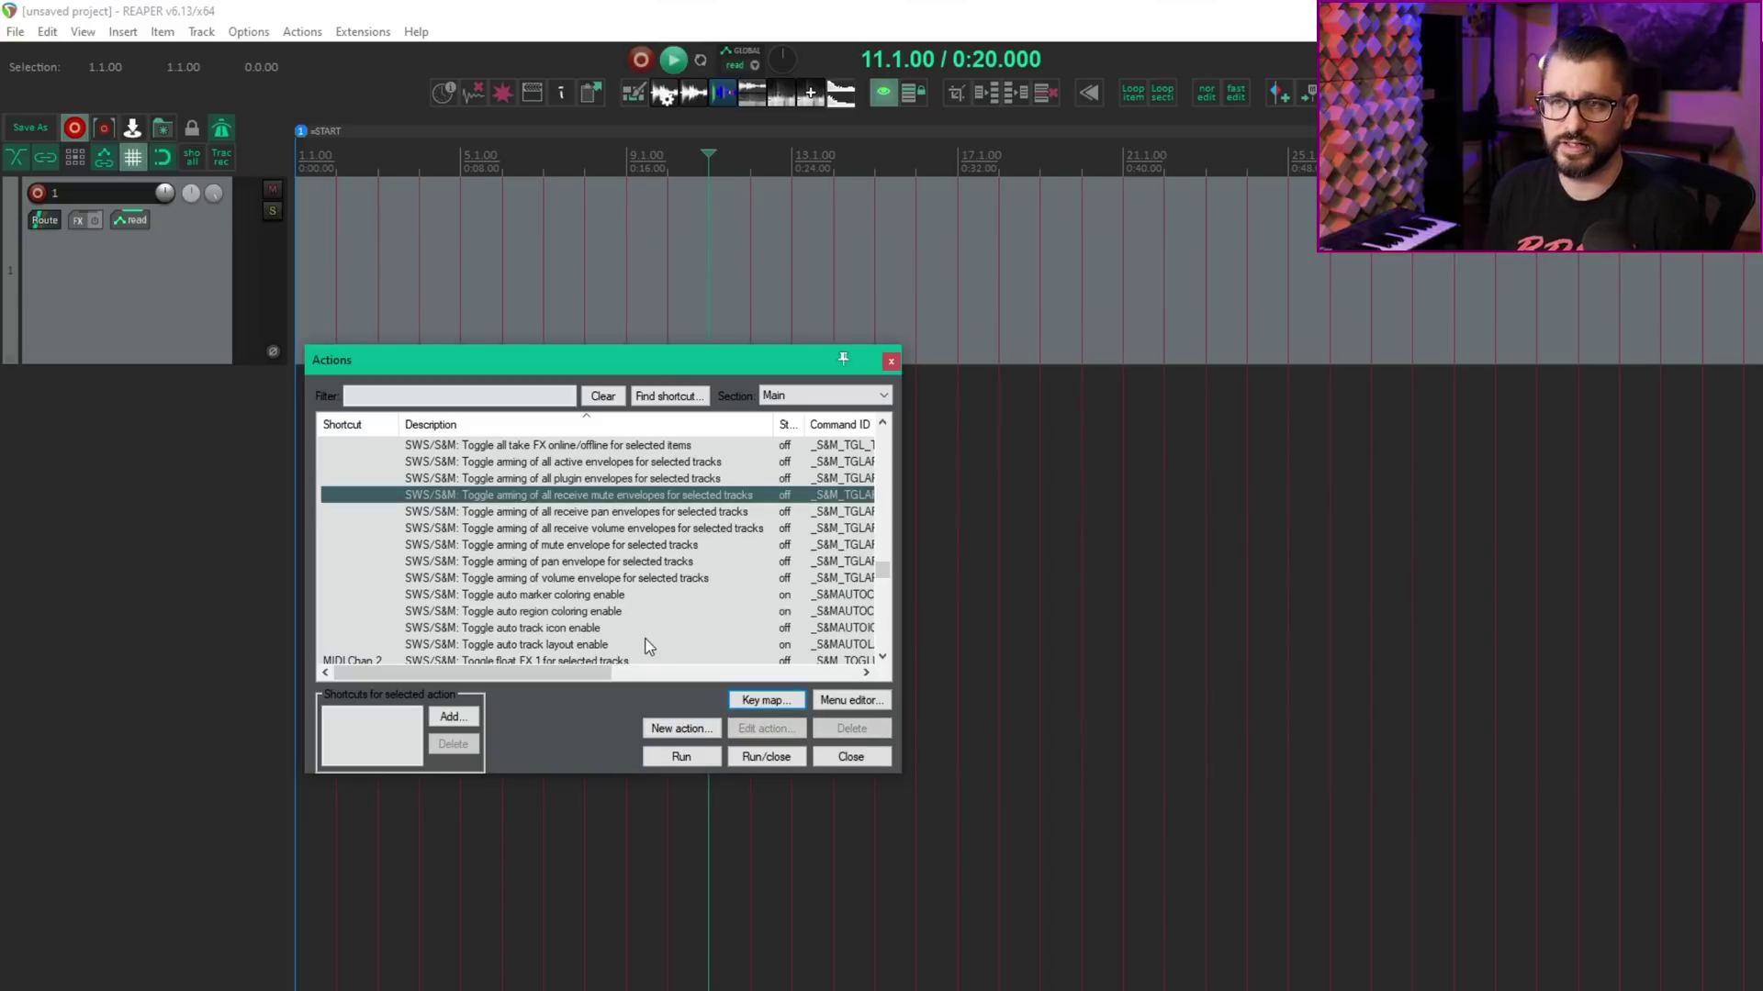
left_click(593, 630, "ctrl")
scroll(623, 606, "up", 3)
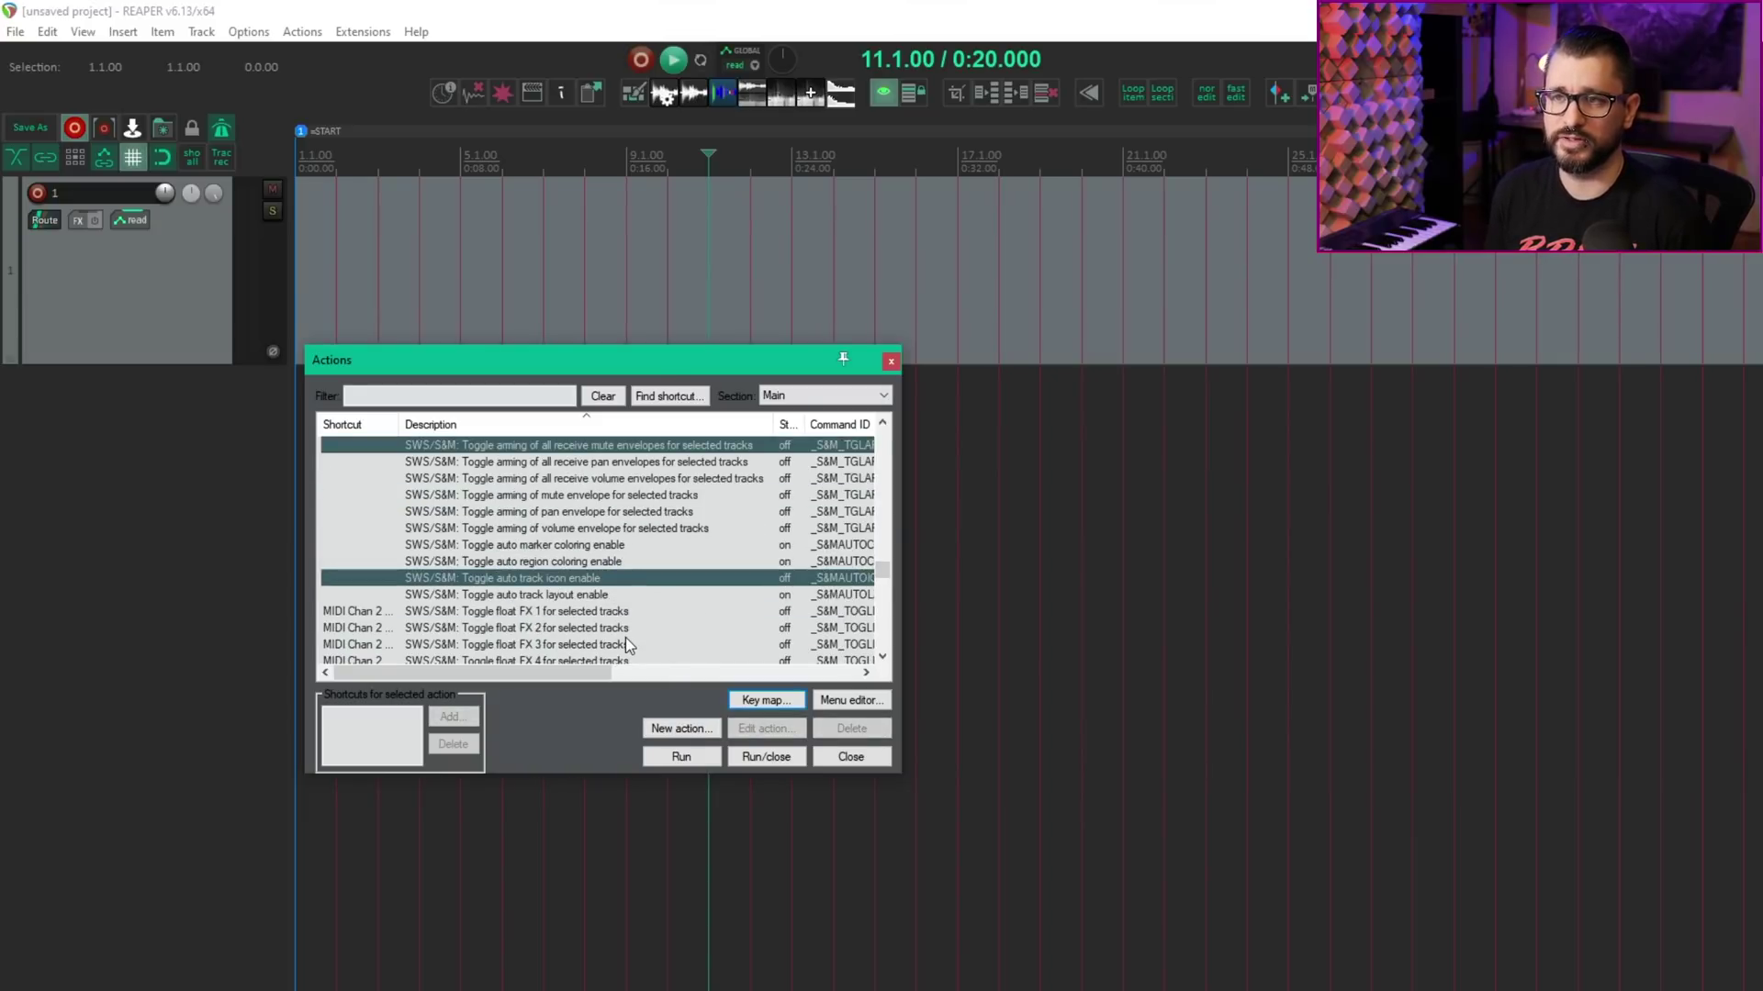
scroll(625, 637, "down", 4)
scroll(620, 648, "up", 4)
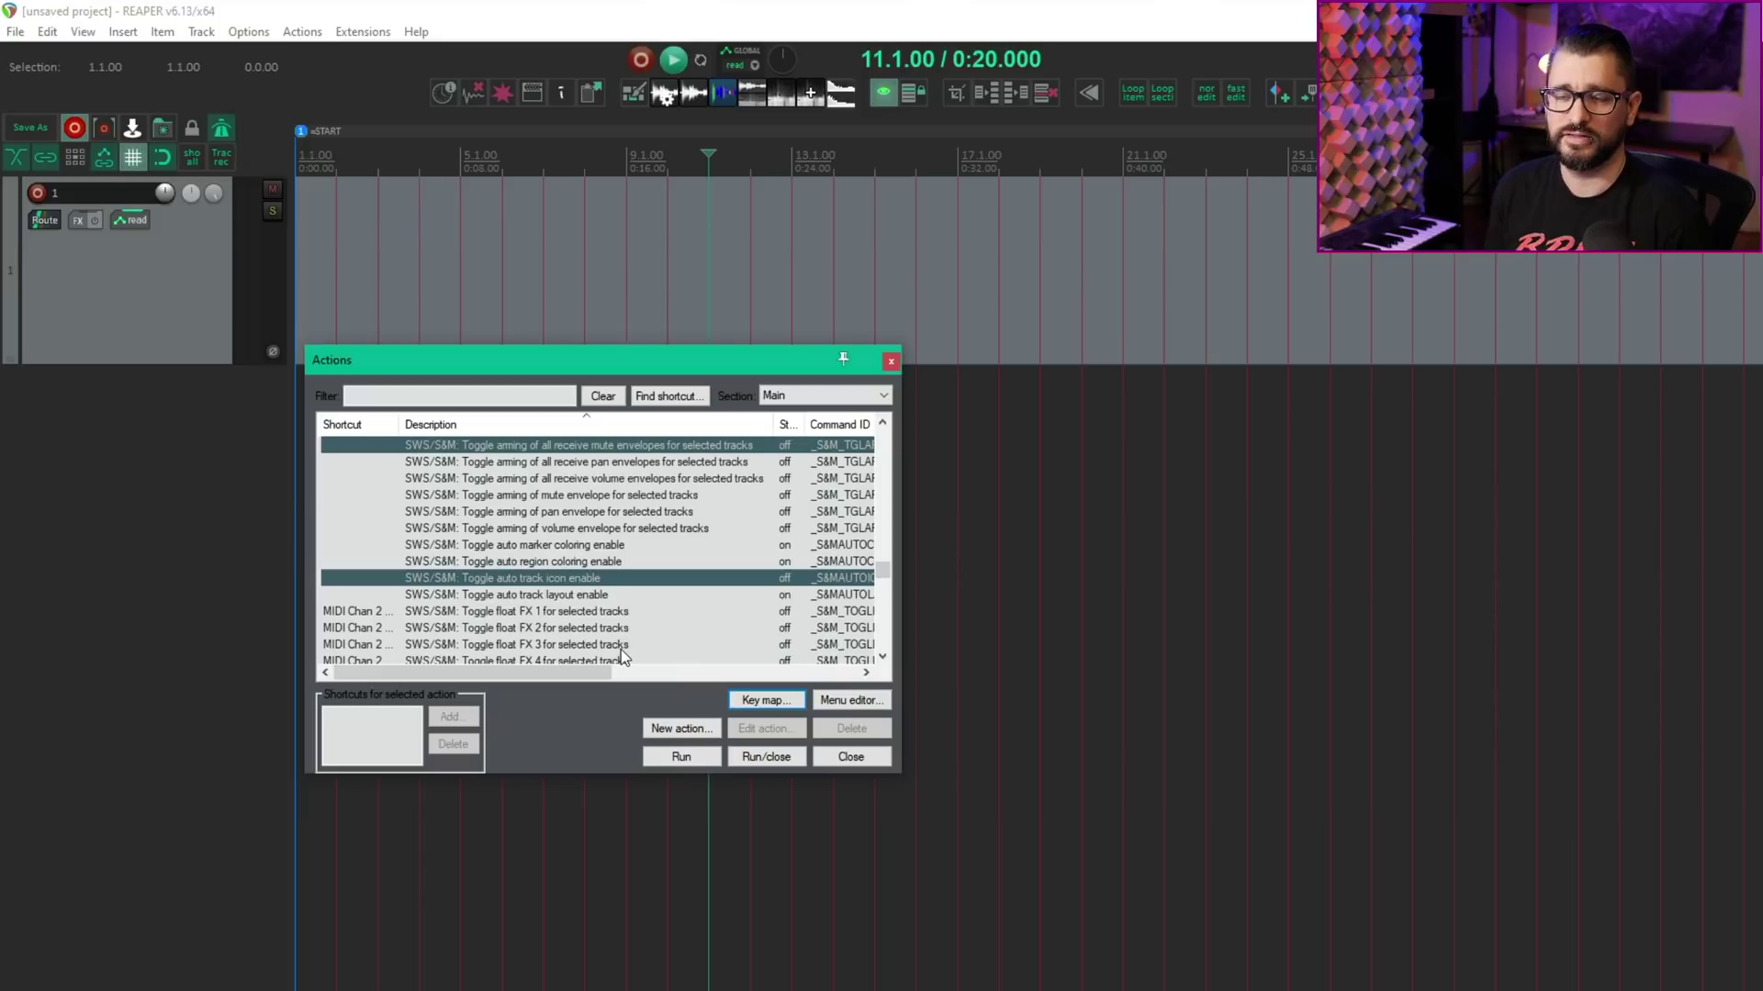
left_click(698, 729)
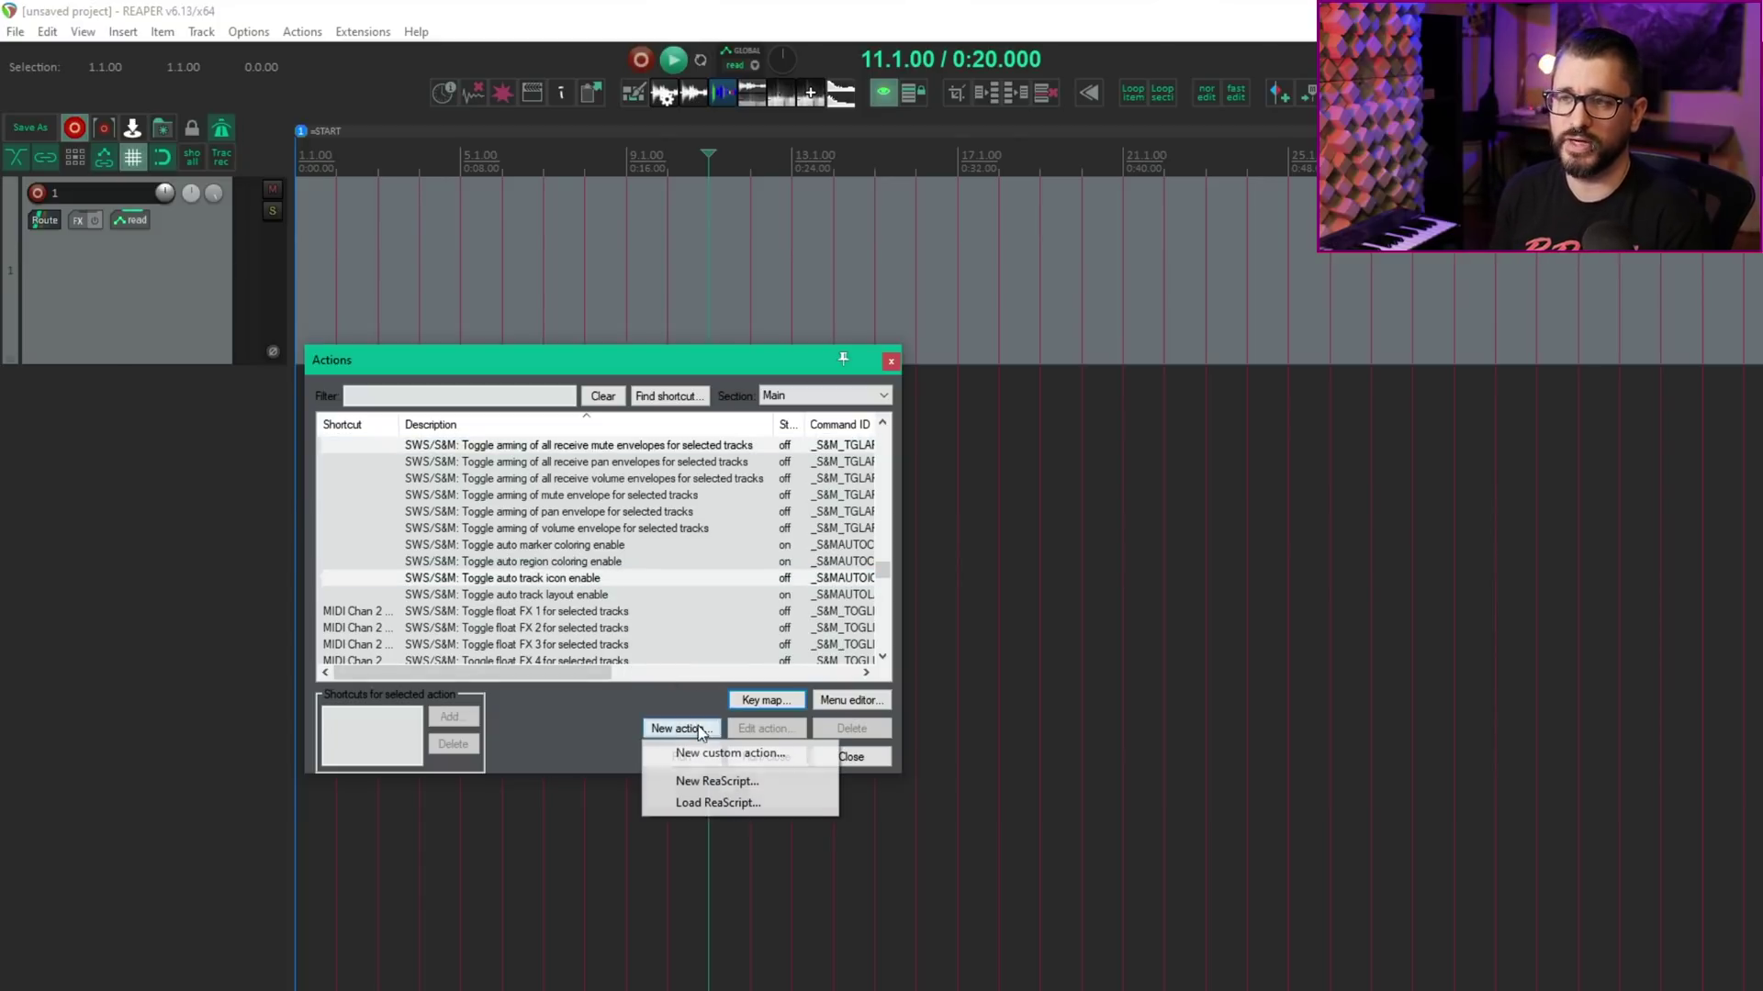
left_click(749, 753)
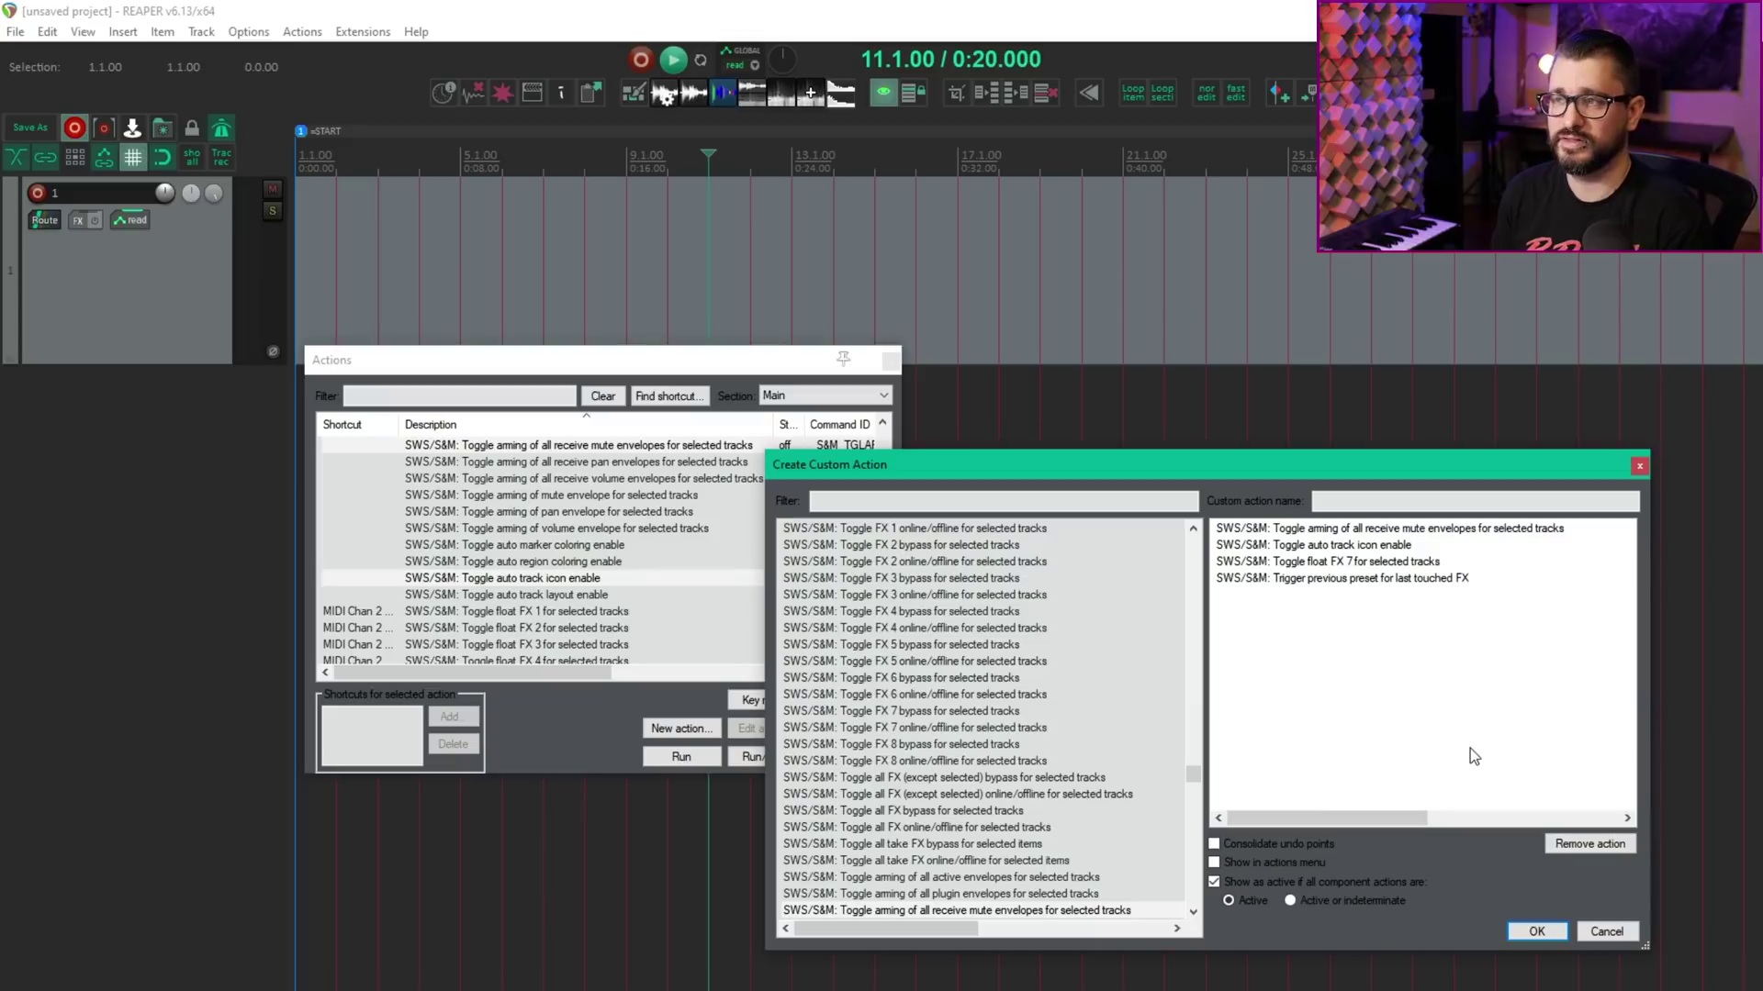
left_click(1606, 932)
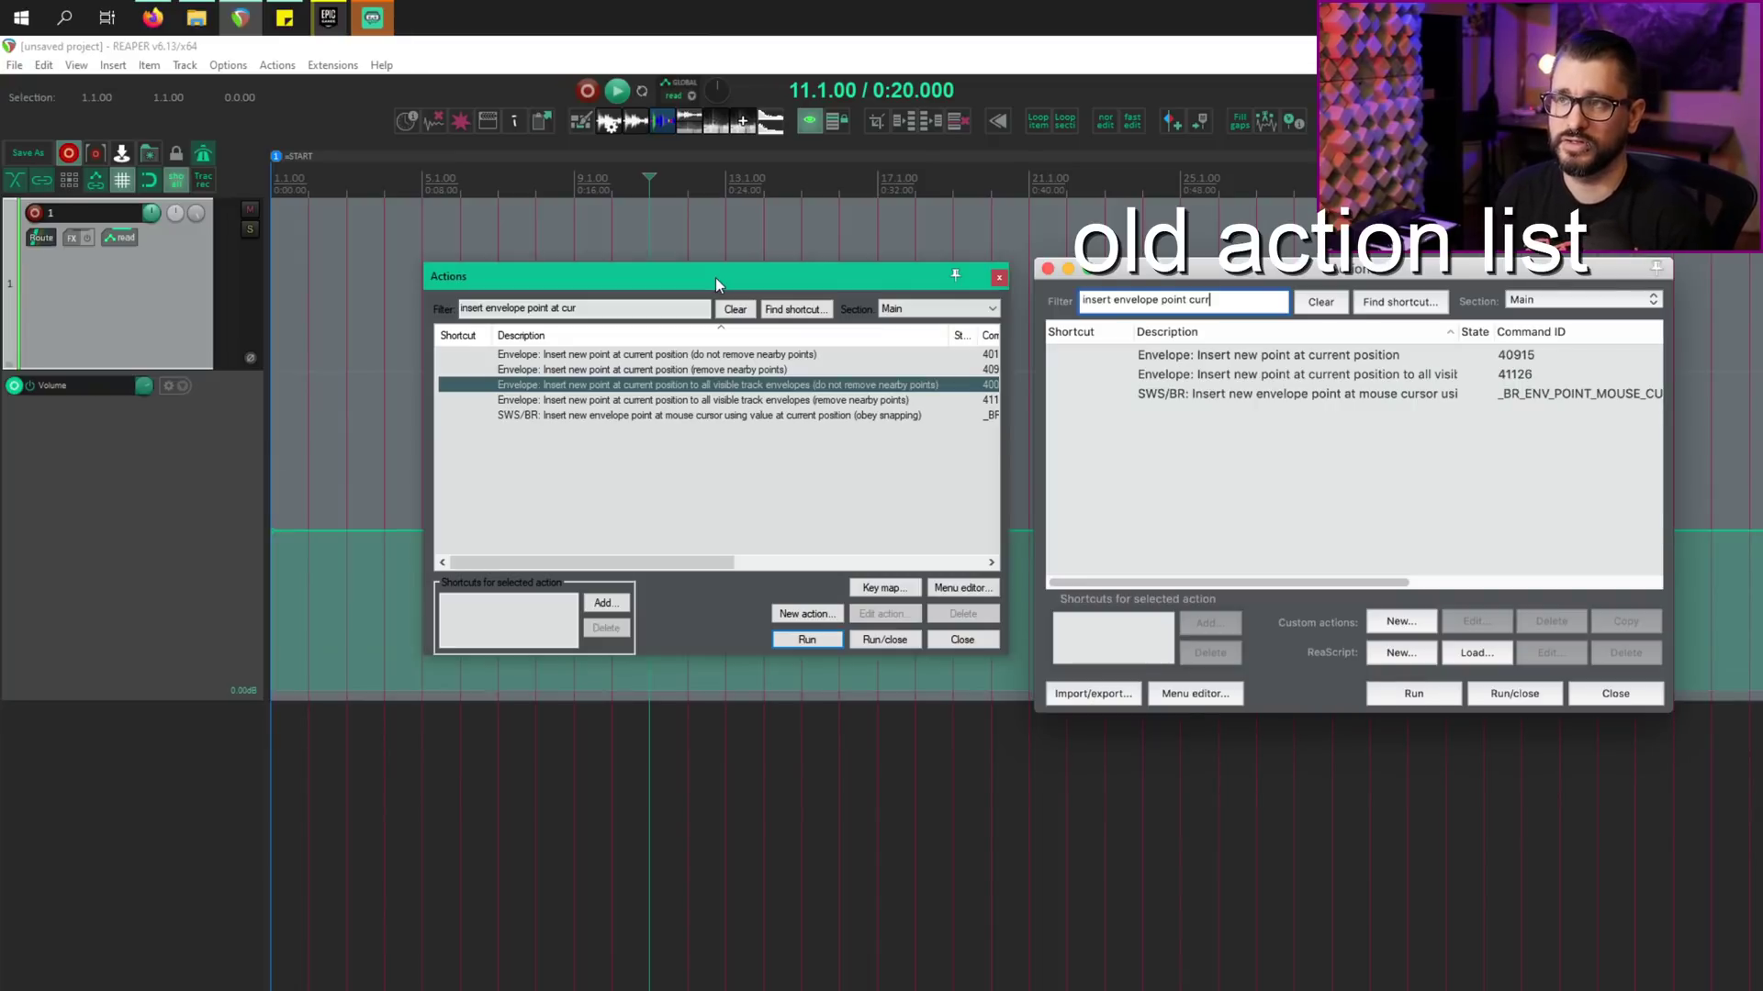
Assign the shortcut U to "Envelope: Insert new point at current position (do not remove nearby points)" and close the action list.
left_click(602, 602)
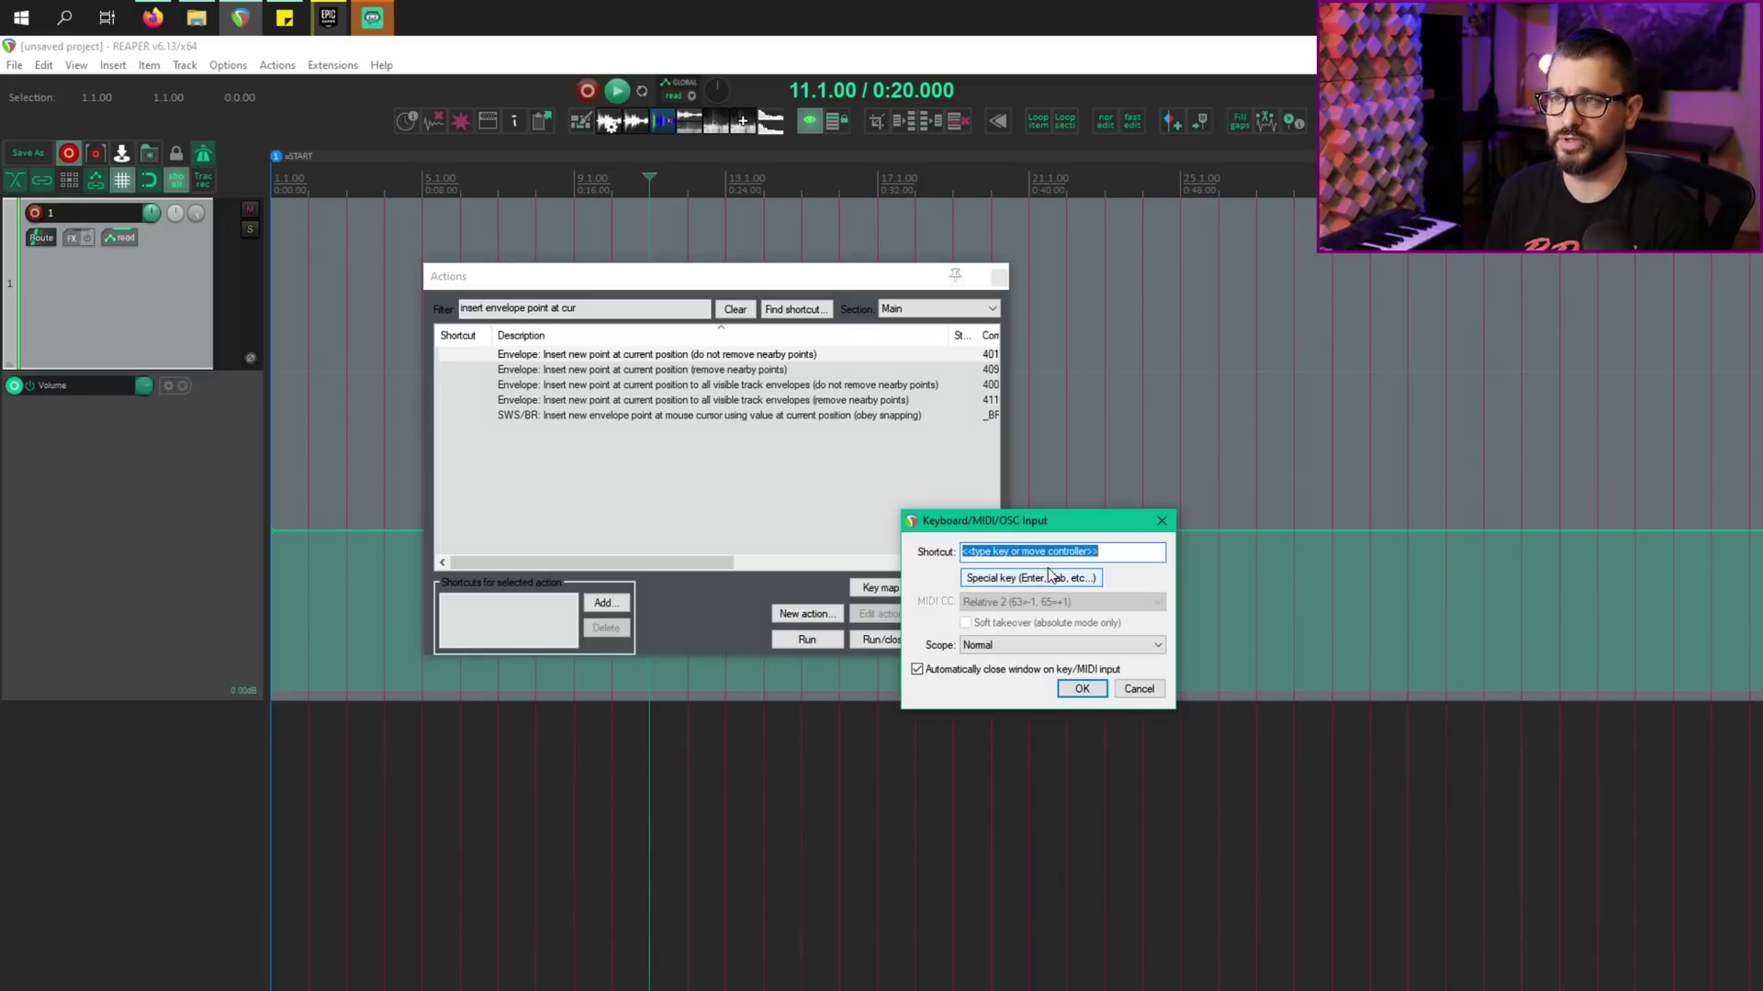
key("u")
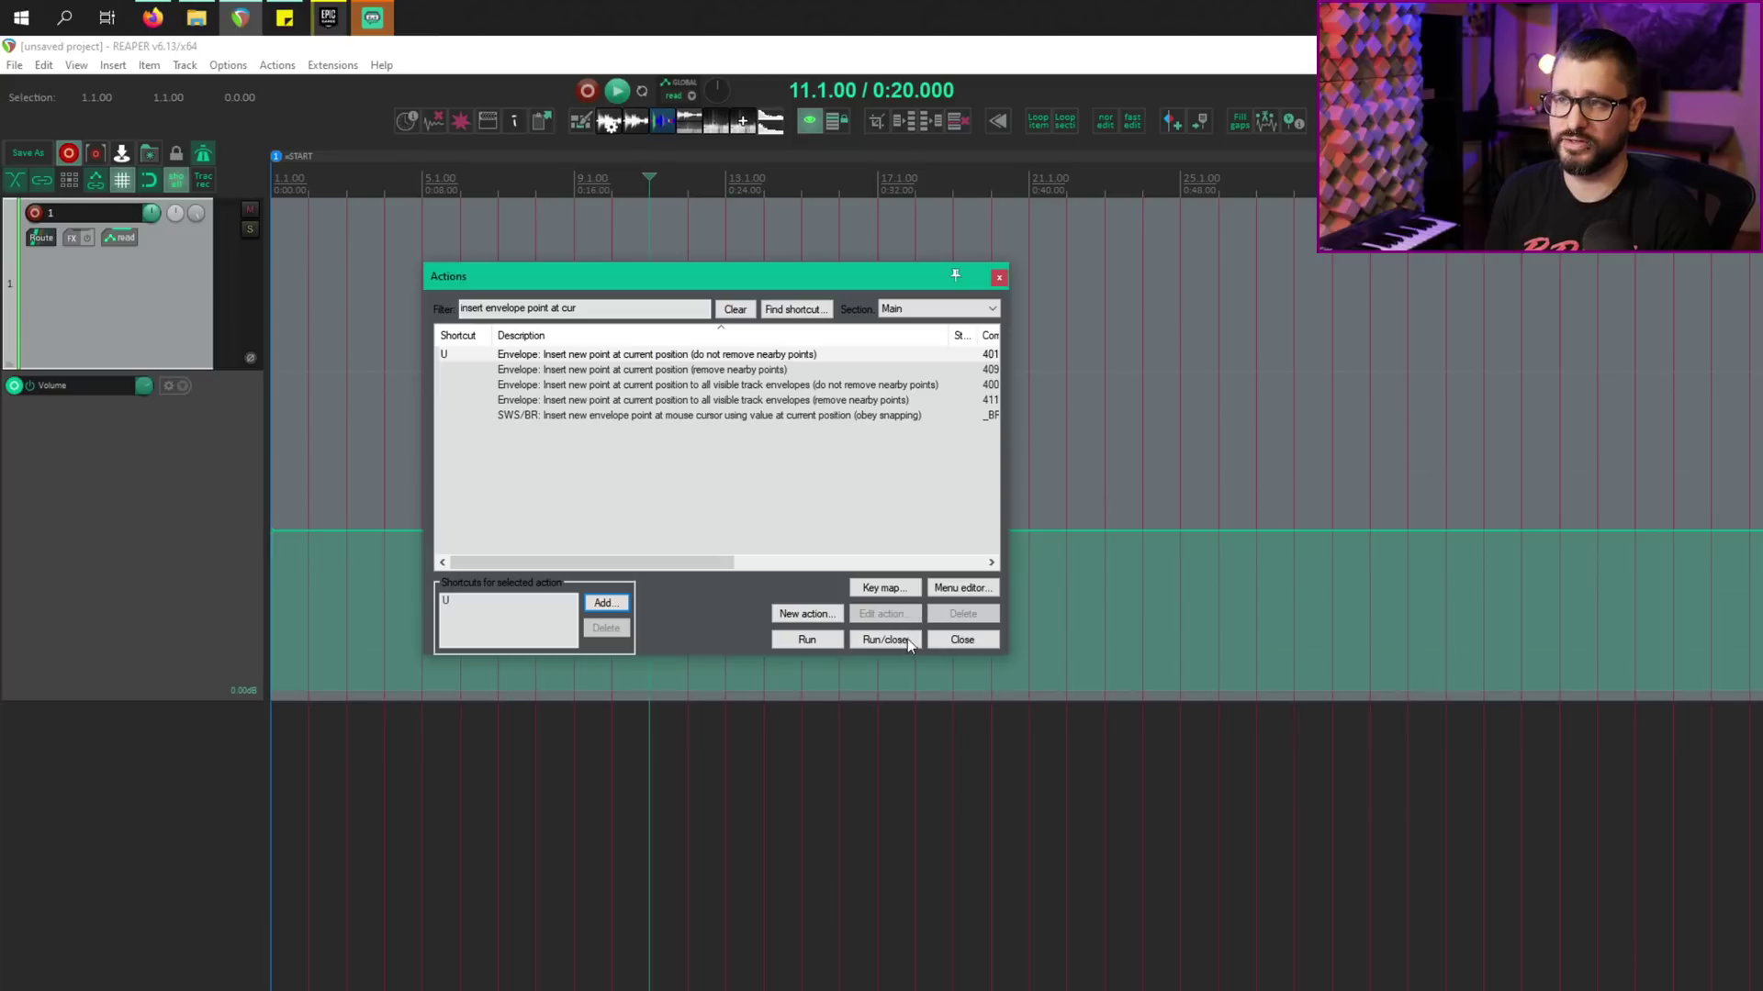
left_click(960, 640)
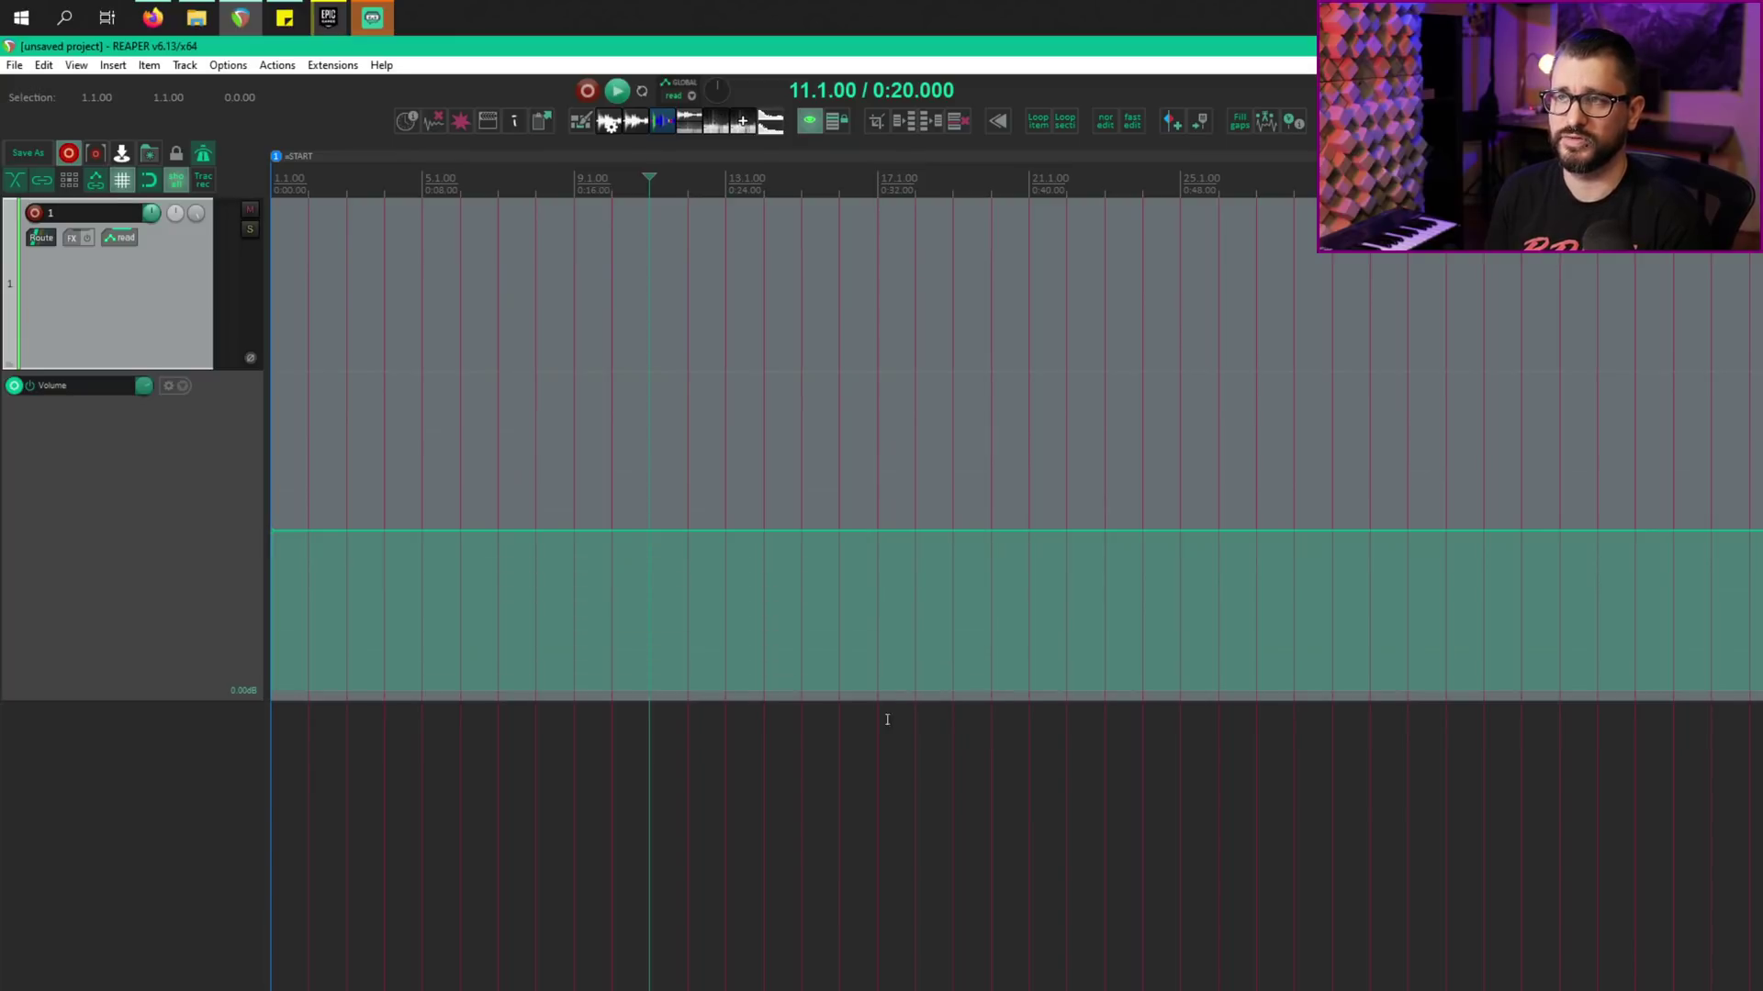
Insert points on the track's volume envelope at successive edit cursor positions, including 11.1.00, 17.1.00 and 21.1.00.
left_click(579, 770)
left_click(643, 562)
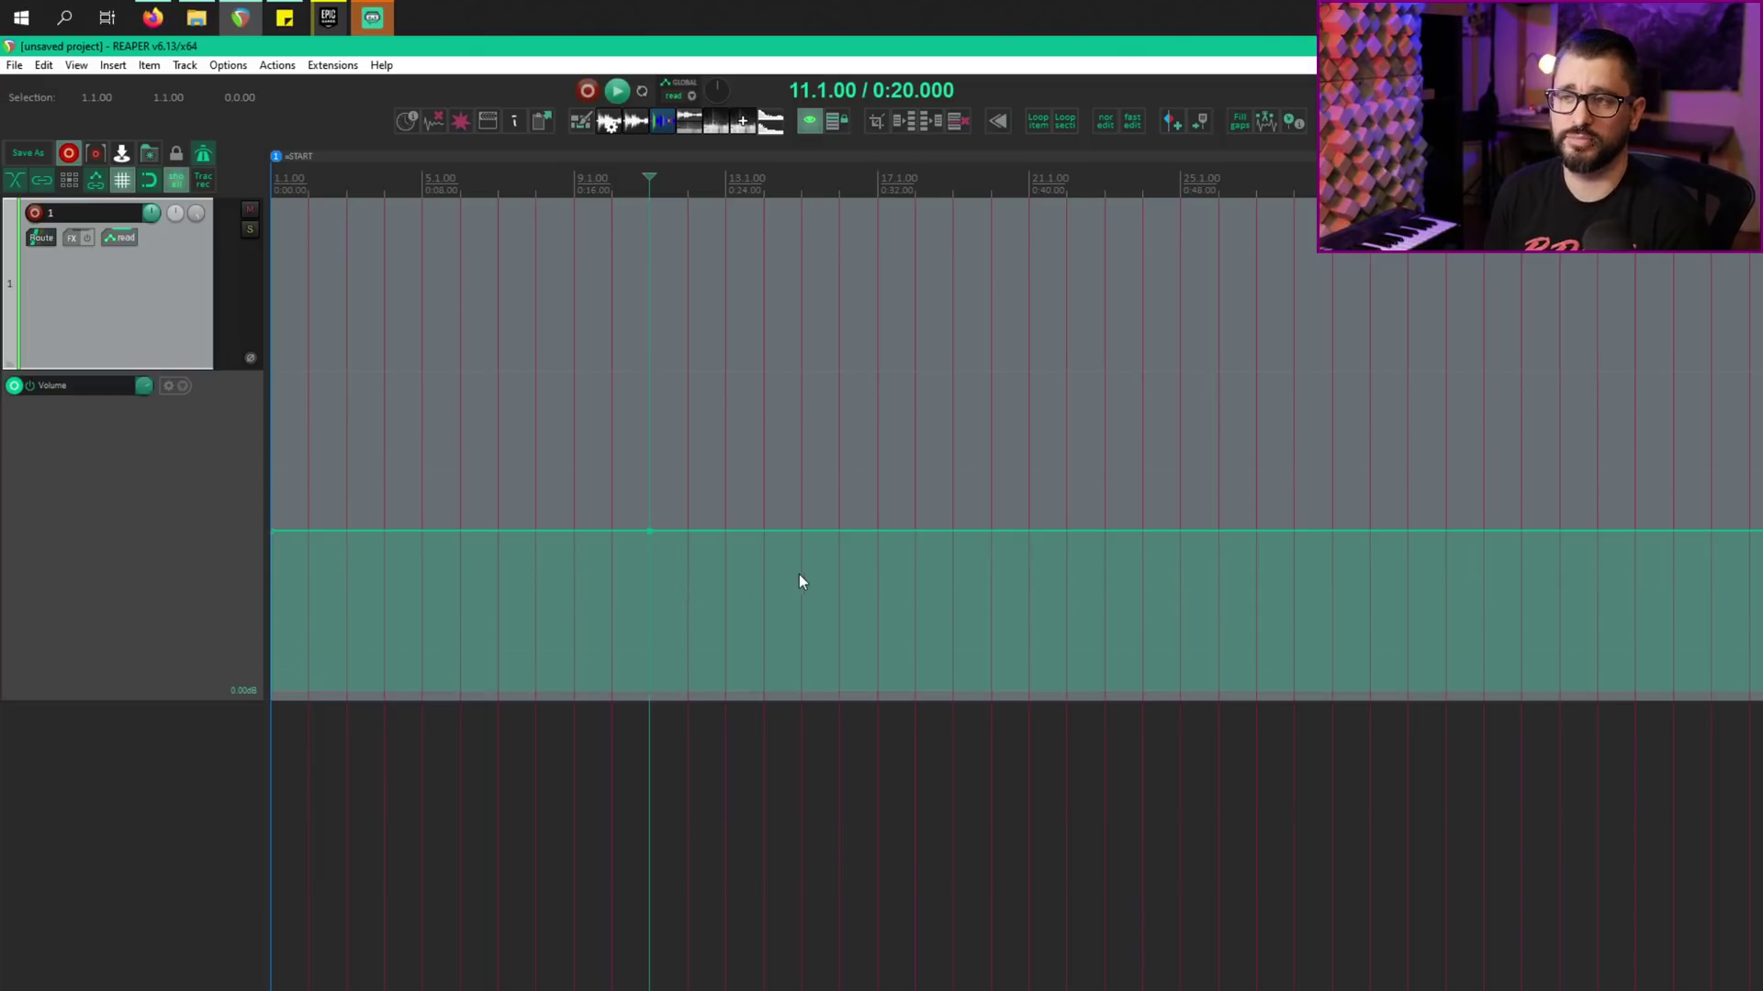
left_click(869, 564)
mouse_move(1217, 569)
left_mouse_down()
mouse_move(1222, 598)
mouse_move(1220, 575)
left_mouse_up()
left_click(998, 620)
key("shift+e")
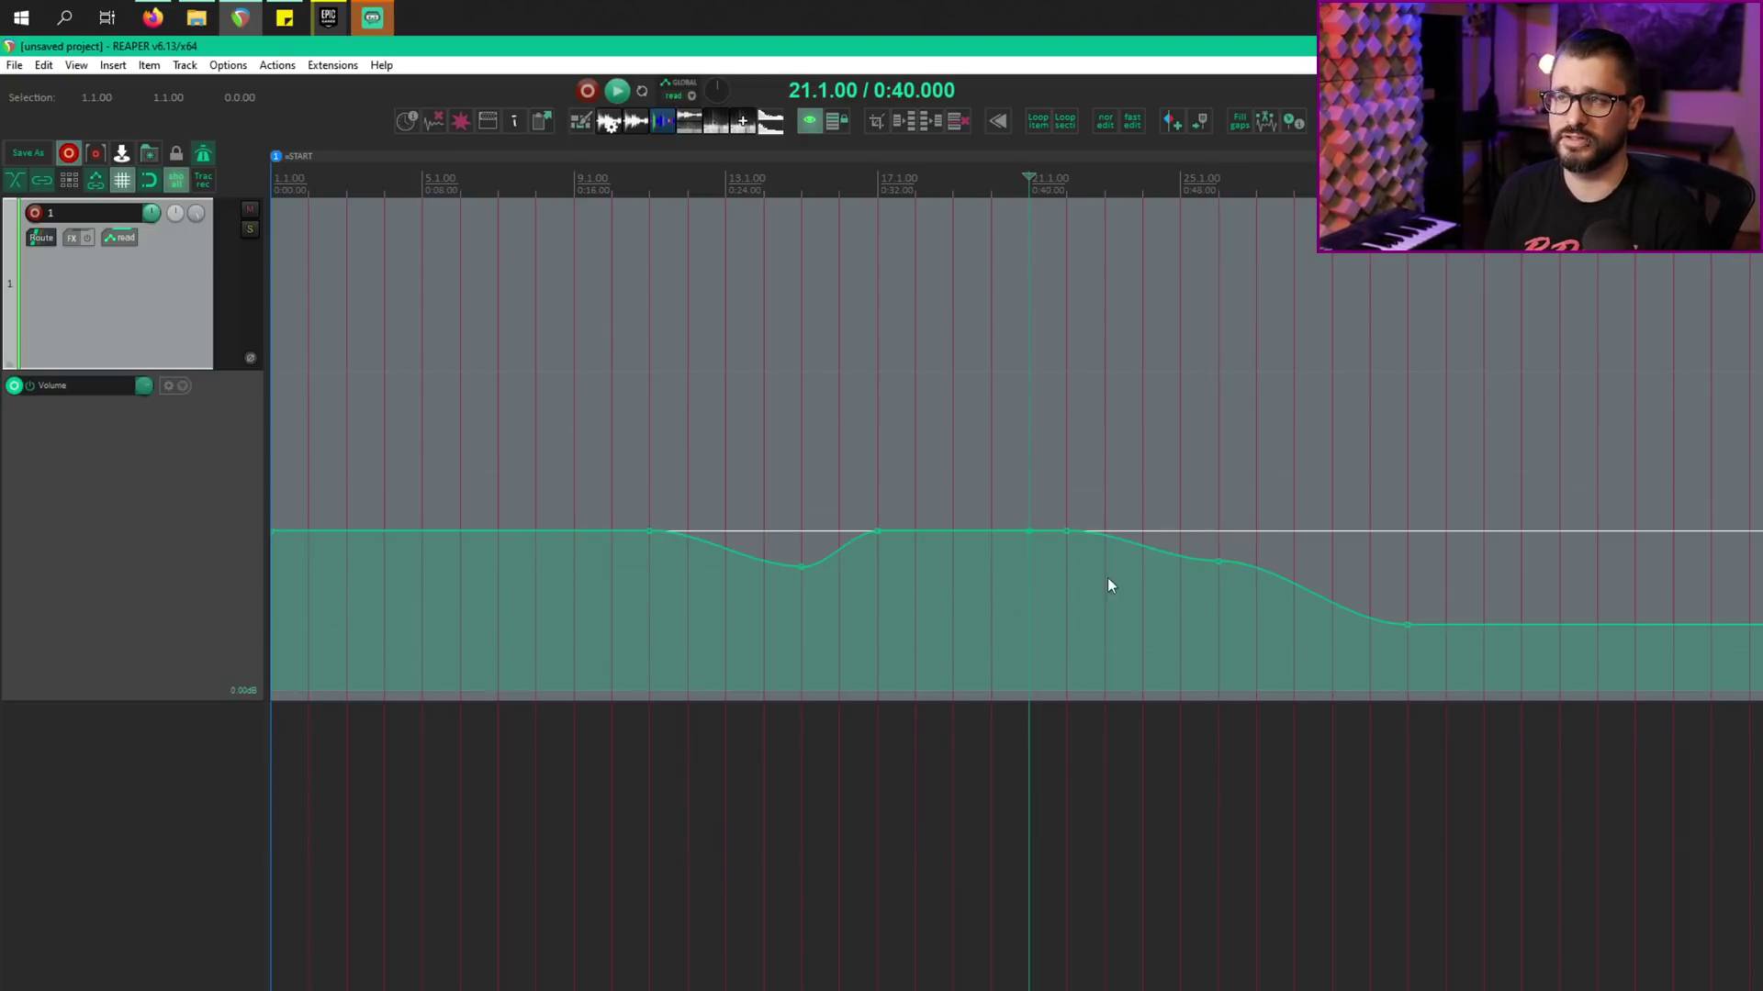
Lower the volume envelope point at 21.1.00 and place the edit cursor at 17.1.00.
left_click_drag(1028, 531, 1028, 588)
left_click(933, 640)
left_click(1027, 597)
left_click(876, 426)
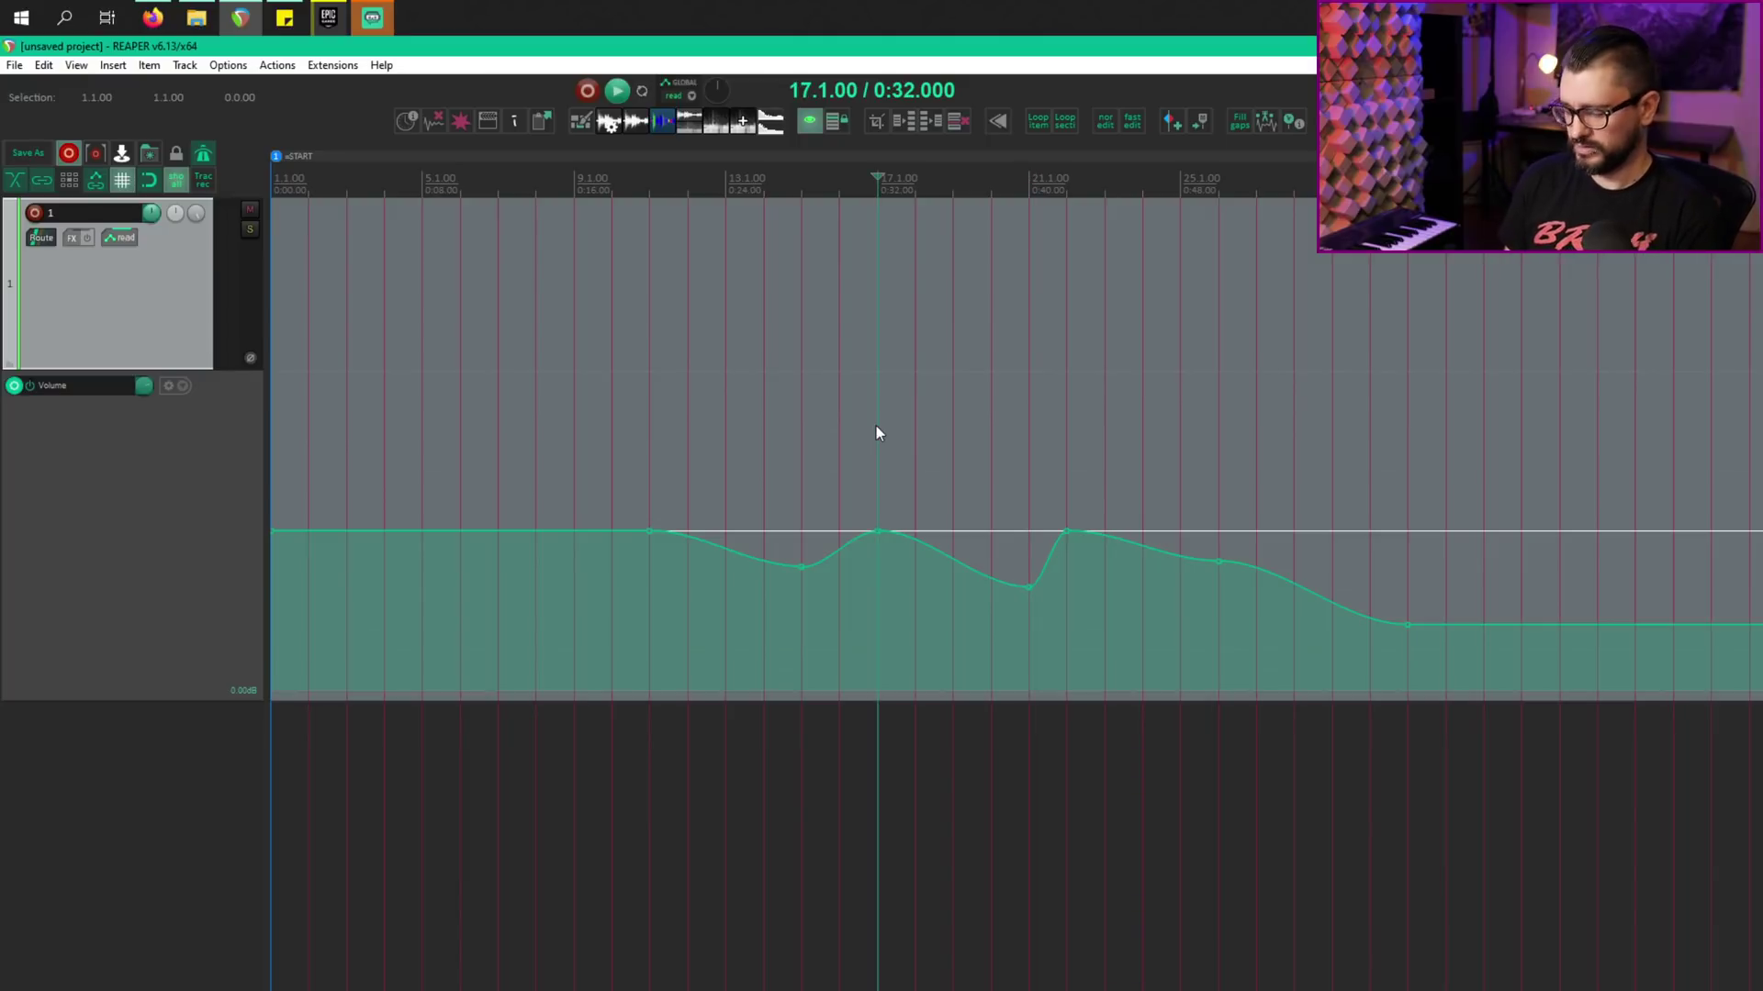
Find "Envelope: Add/edit envelope point value exactly at cursor" in the action list and assign it the shortcut Shift+E.
key("question")
type("a")
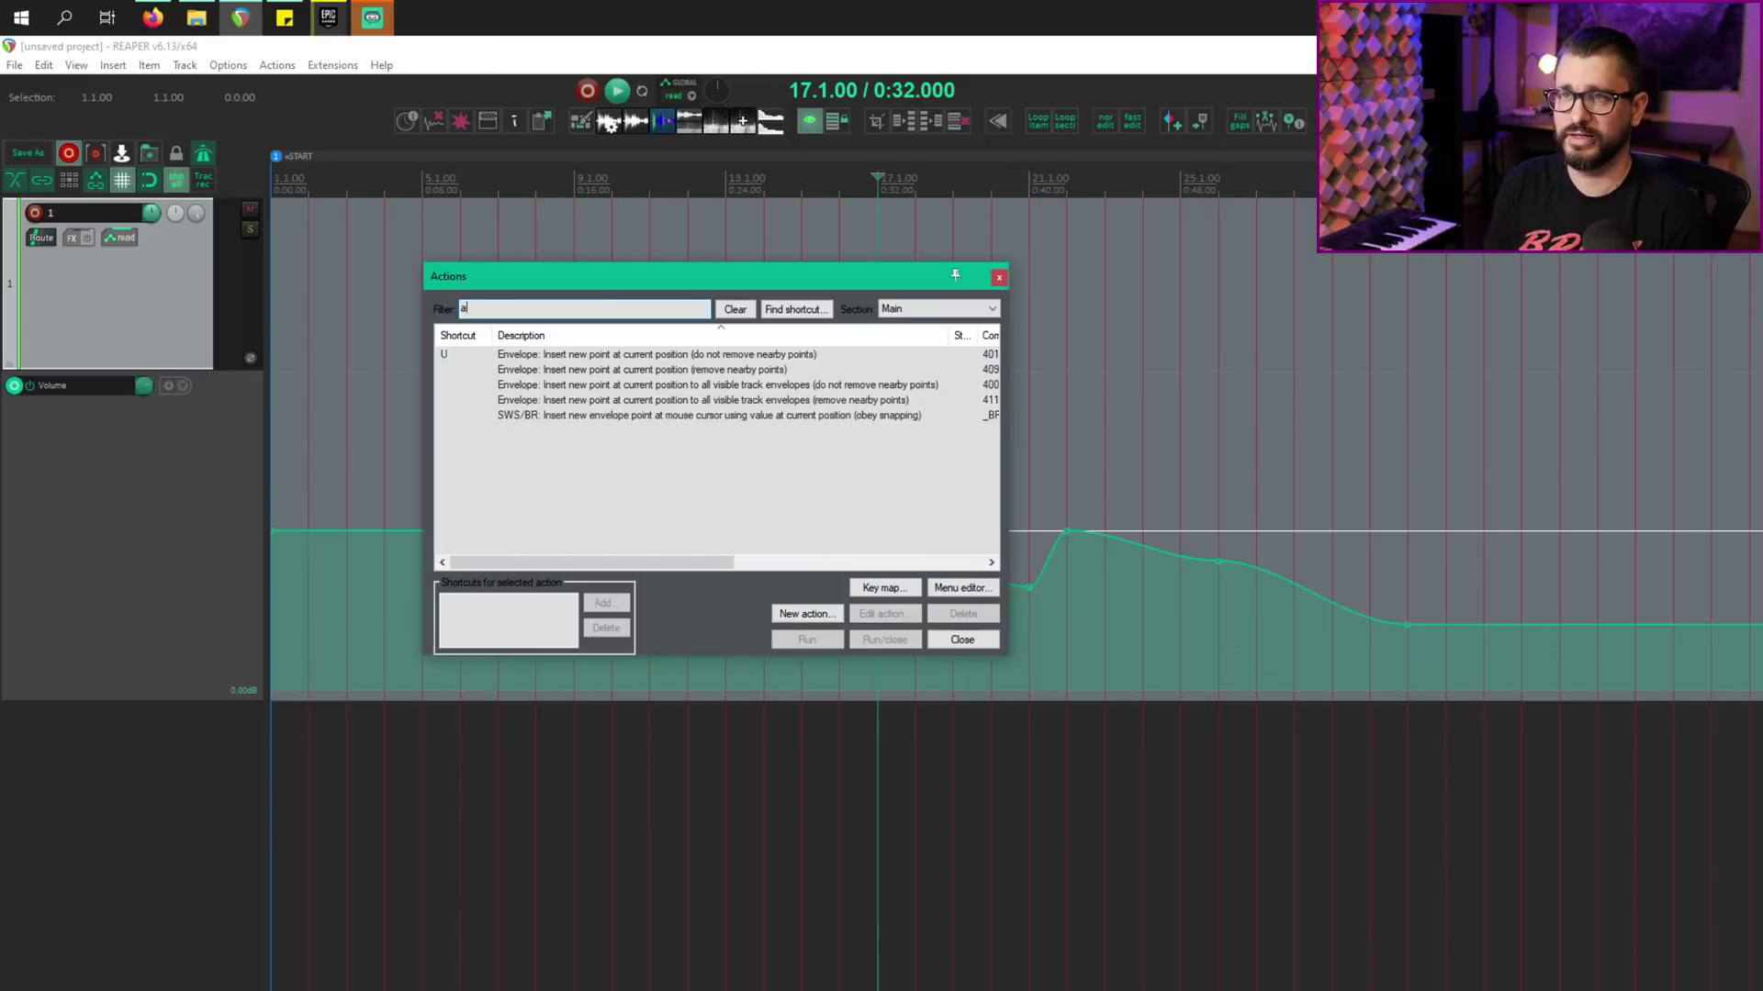
type("dd/ed")
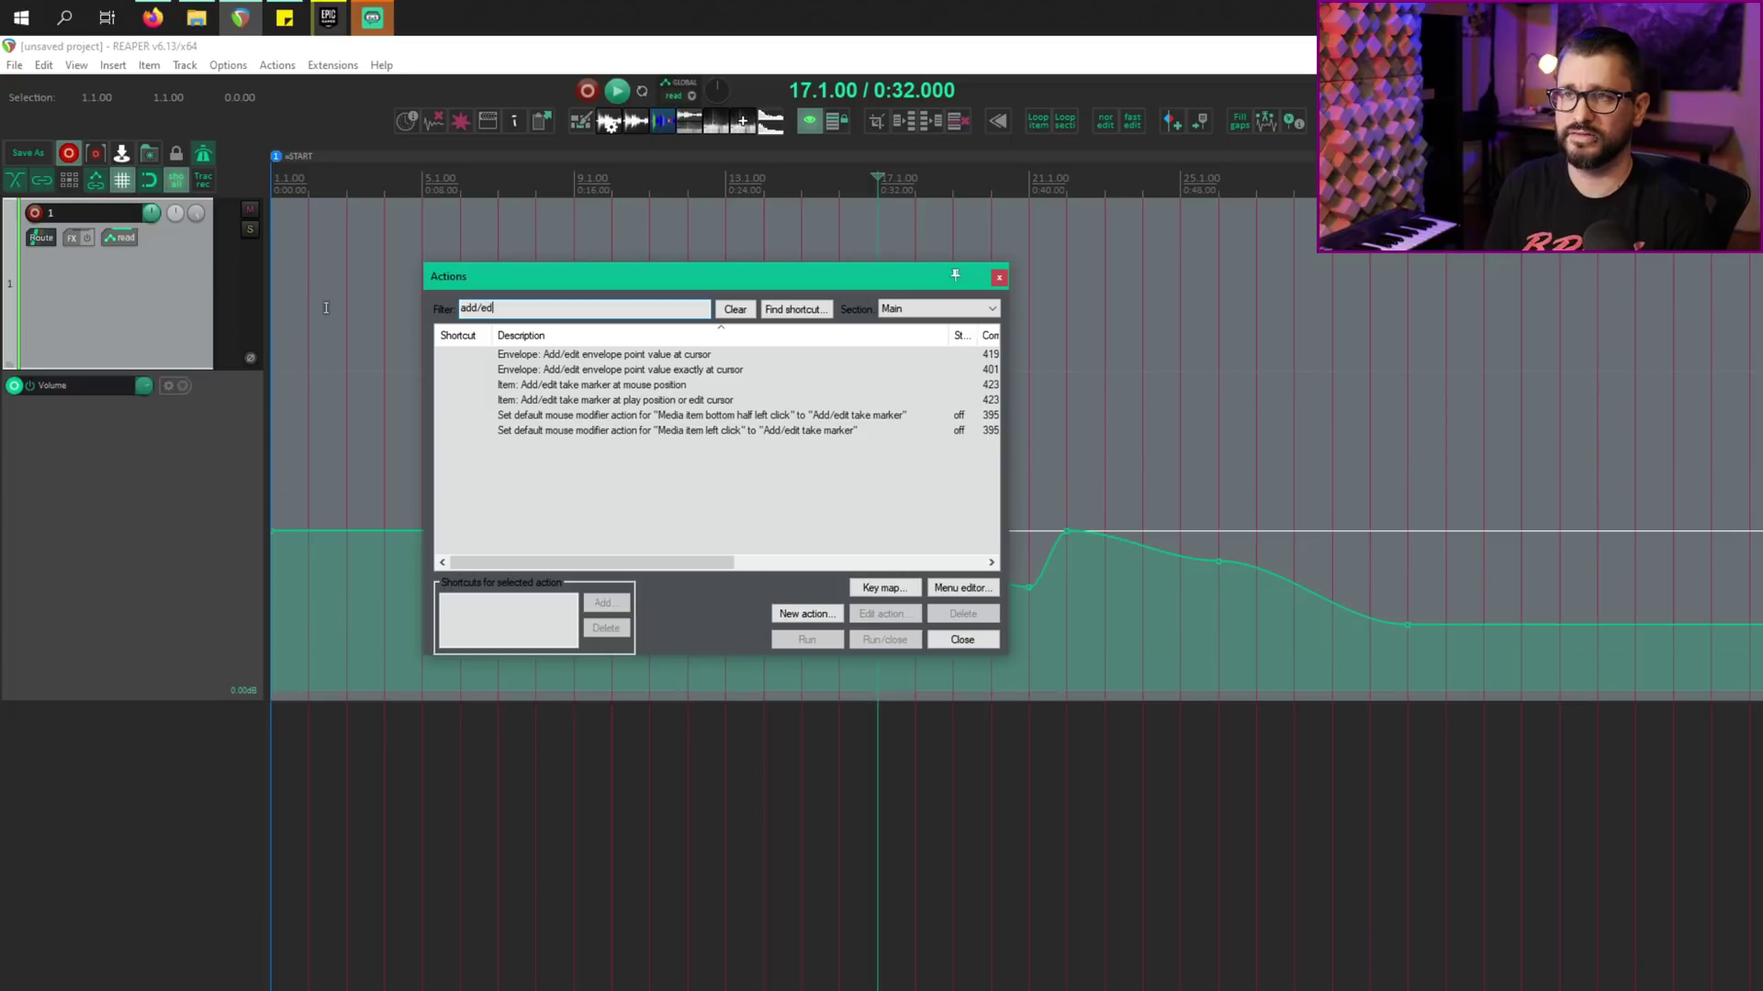
left_click(729, 368)
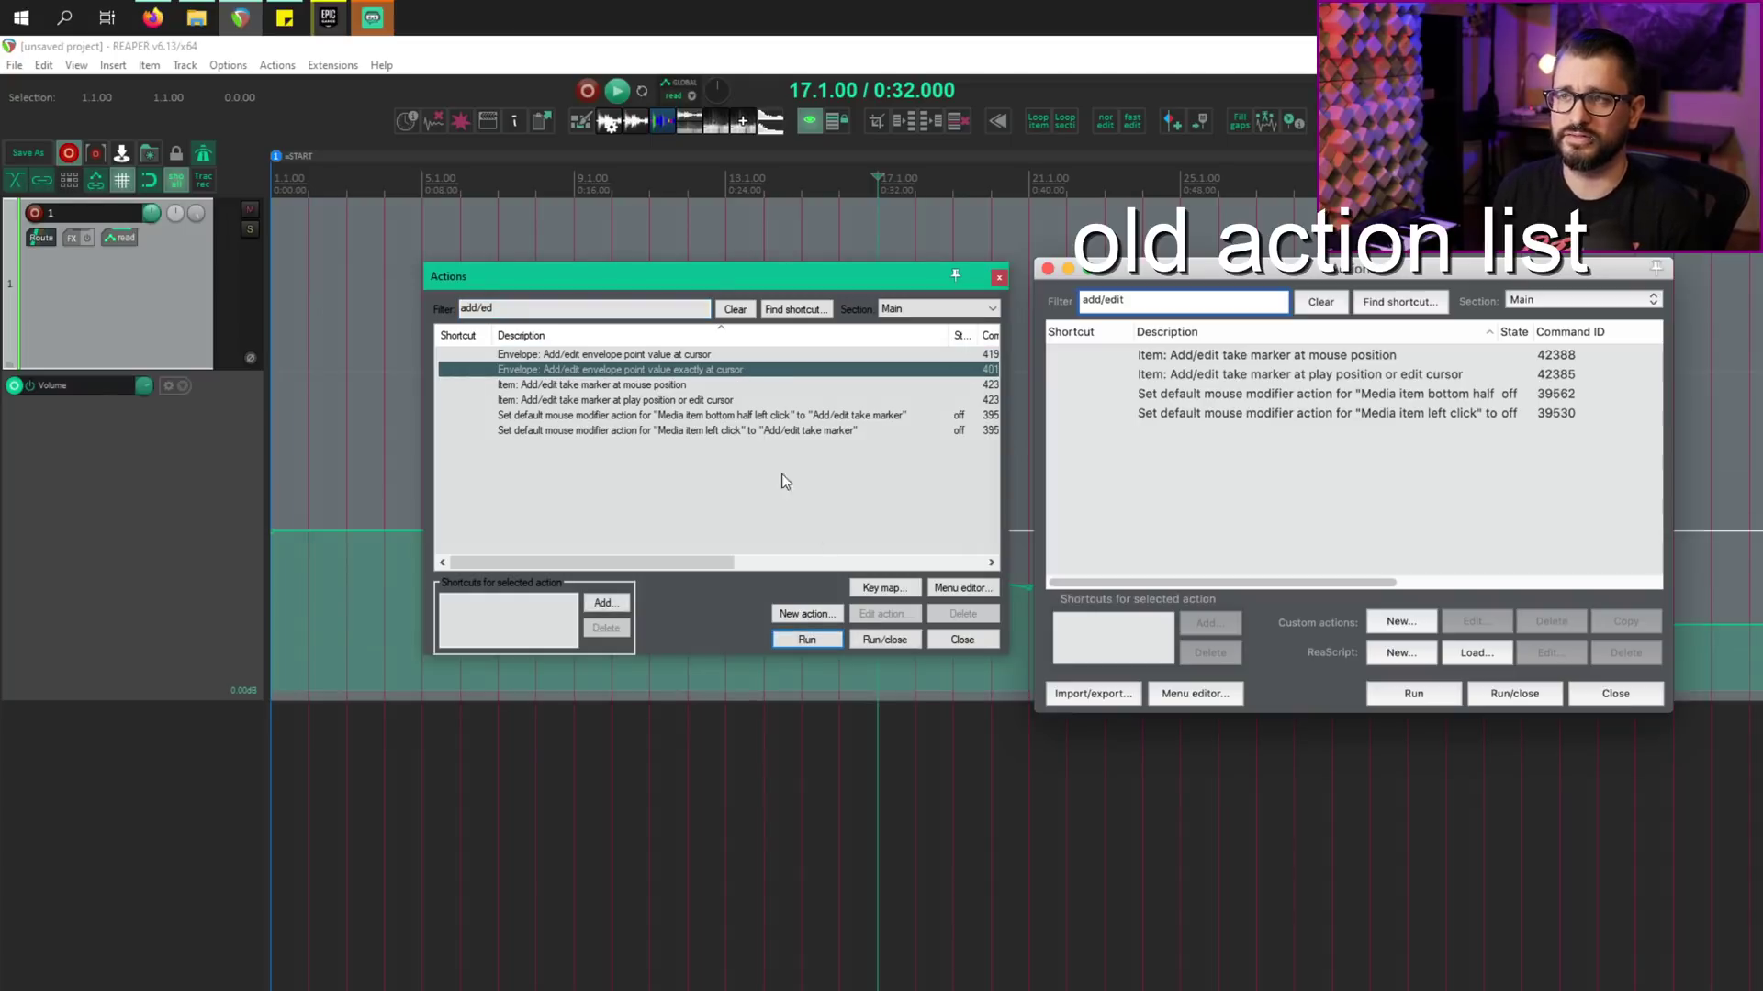
left_click(602, 604)
key("shift+e")
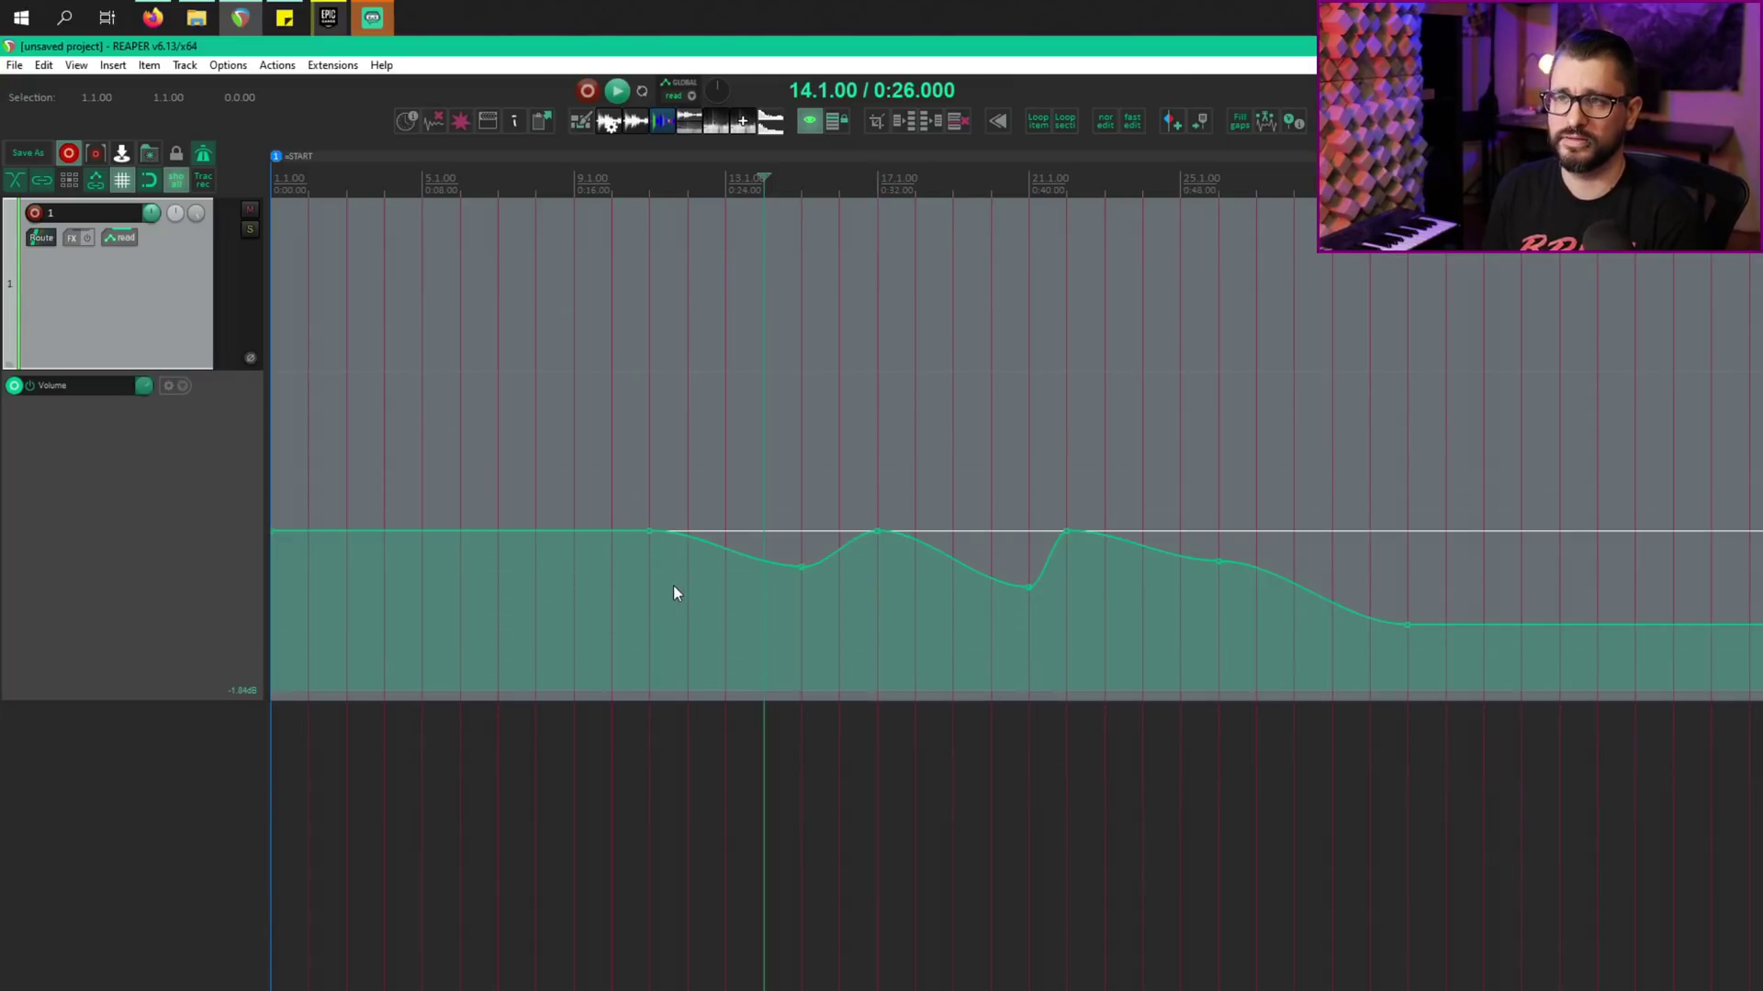
Open the value settings of the volume envelope point at 15.1.00 and close them without editing.
left_click(673, 588)
left_click(800, 579)
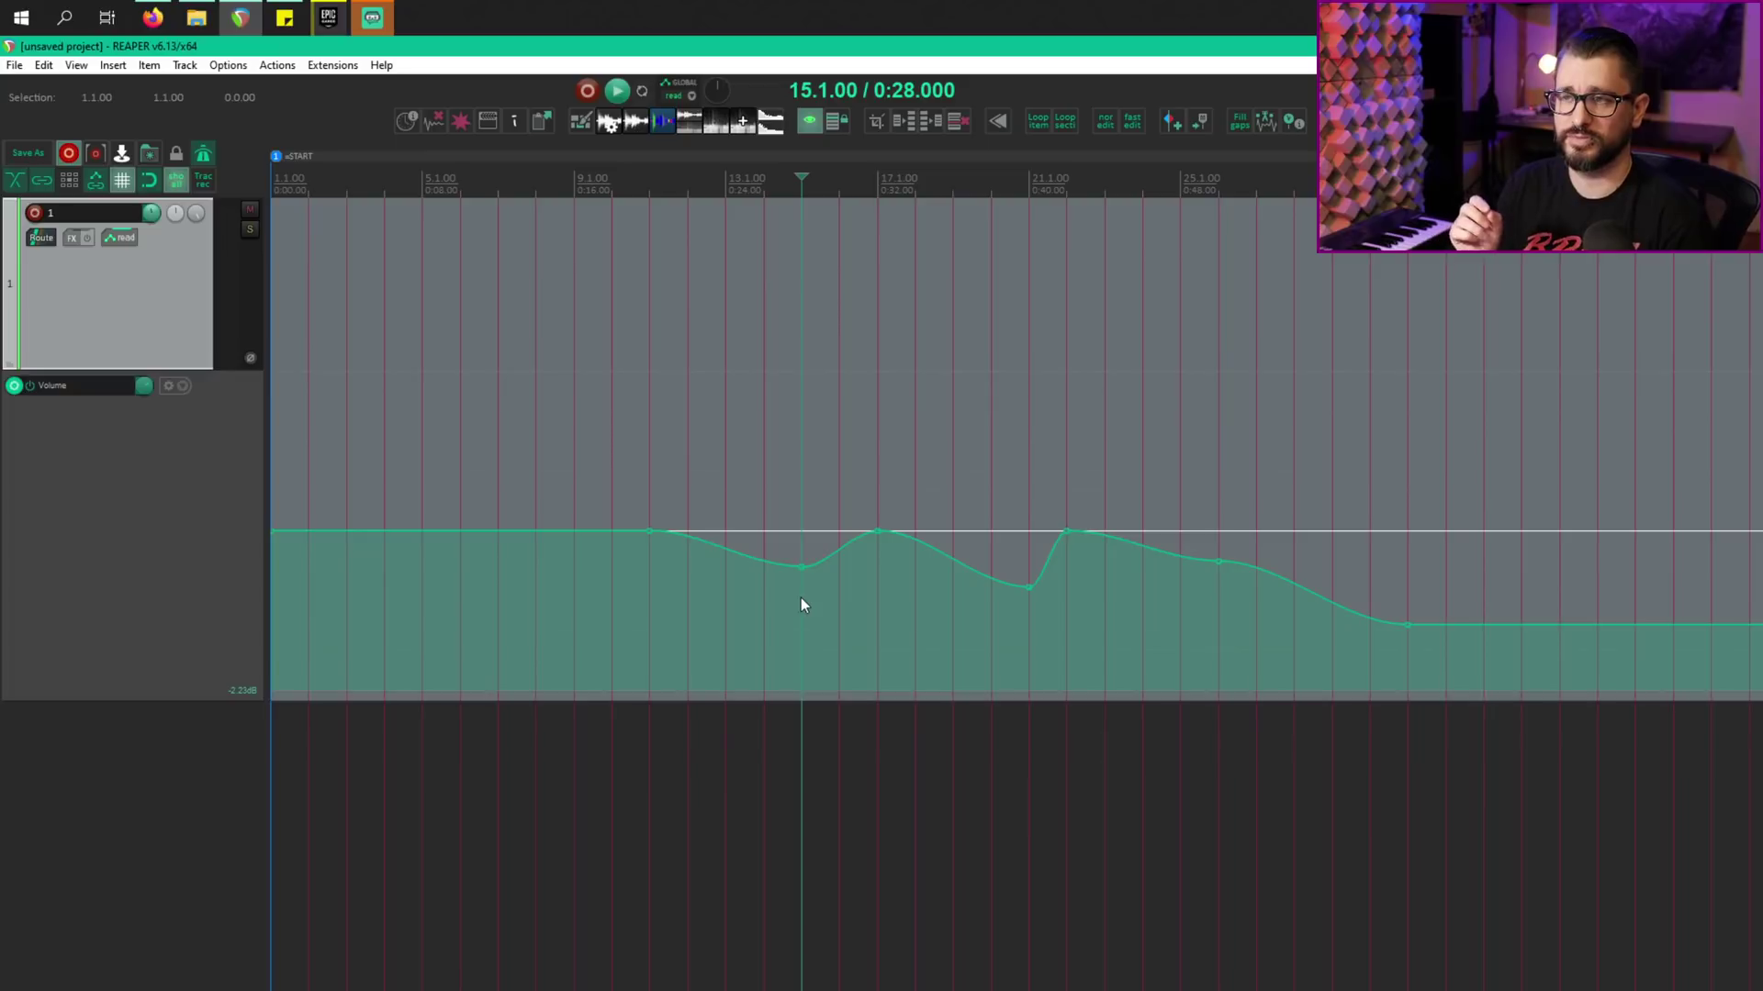
key("shift+e")
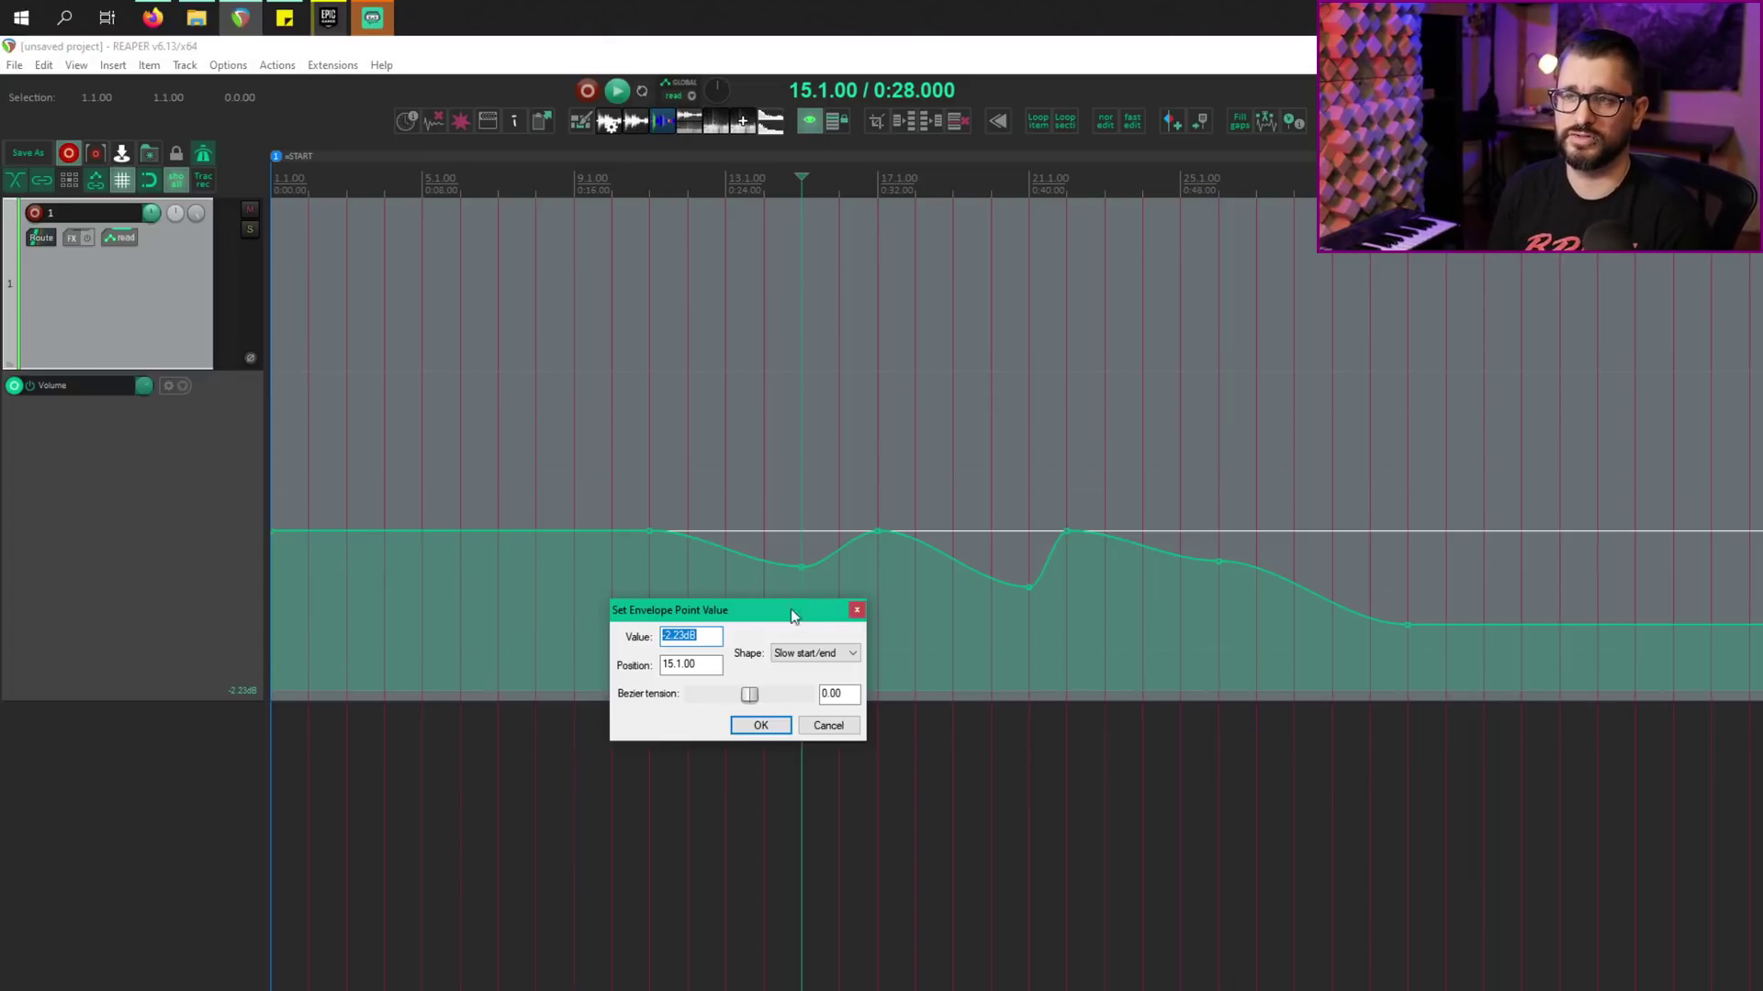
left_click(762, 725)
Add a volume envelope point at 6.1.00 with a value of +3 dB.
left_click(460, 586)
key("shift+e")
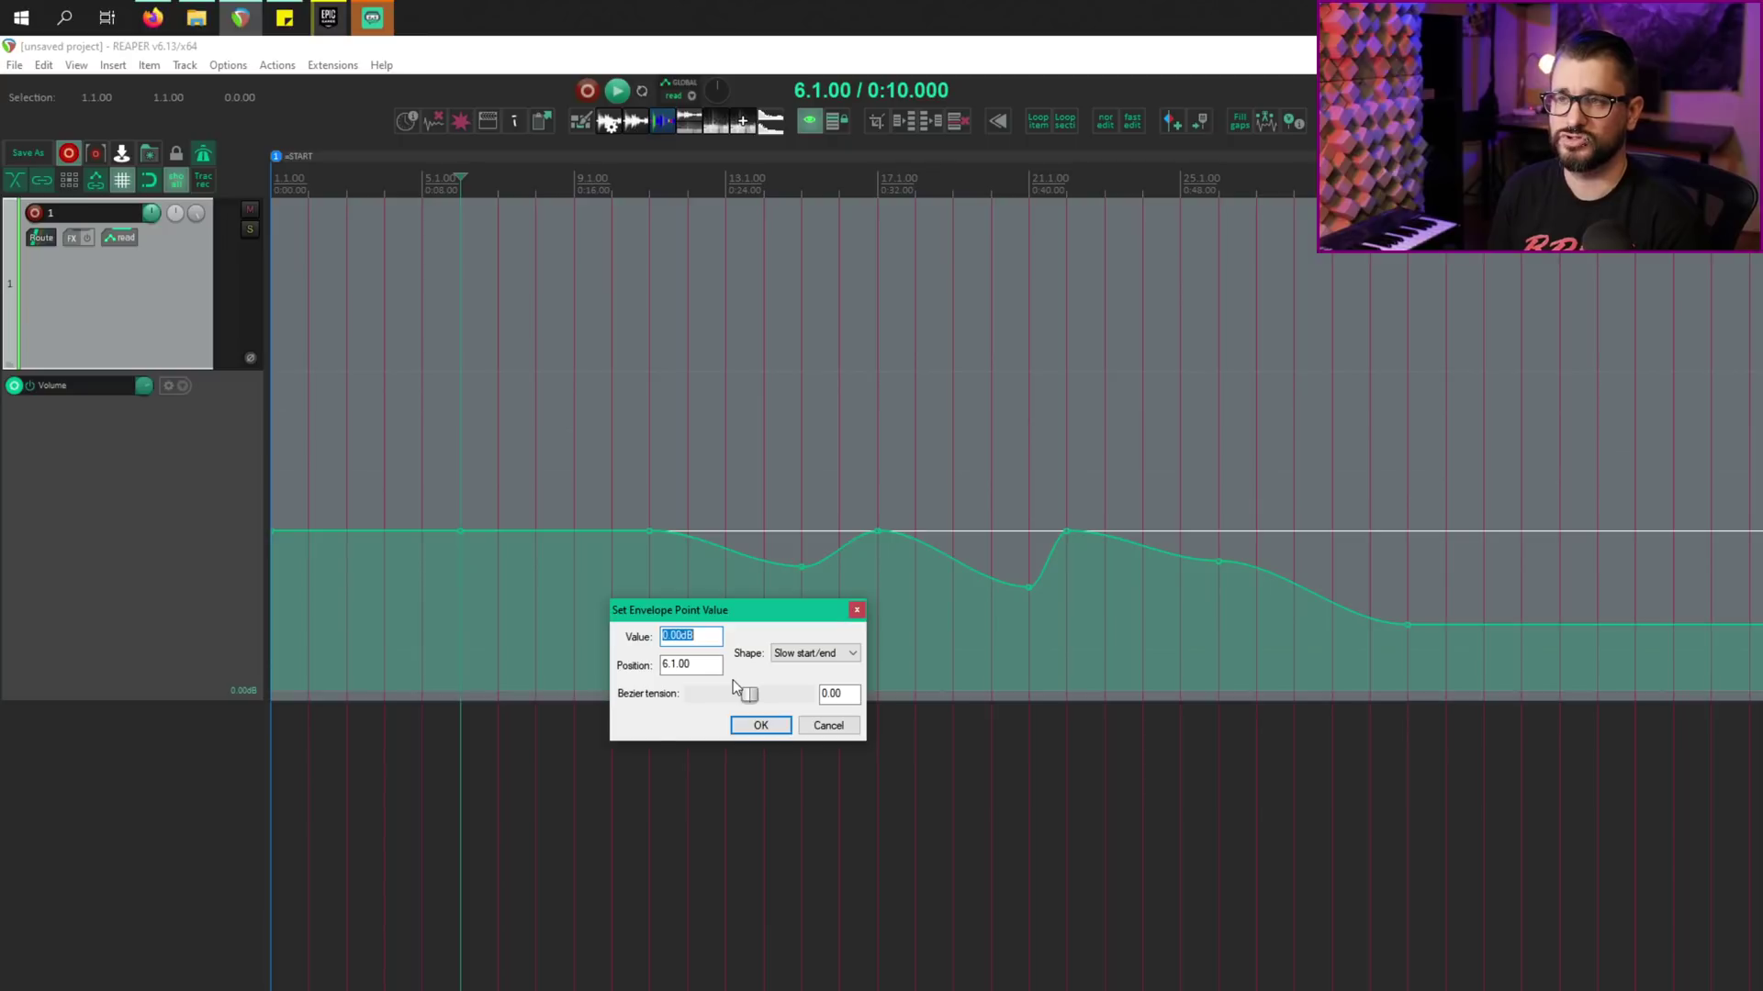
type("+3")
Try the Square and Linear shapes on the 6.1.00 envelope point, settle on Bezier and adjust its tension.
left_click(825, 656)
left_click(824, 678)
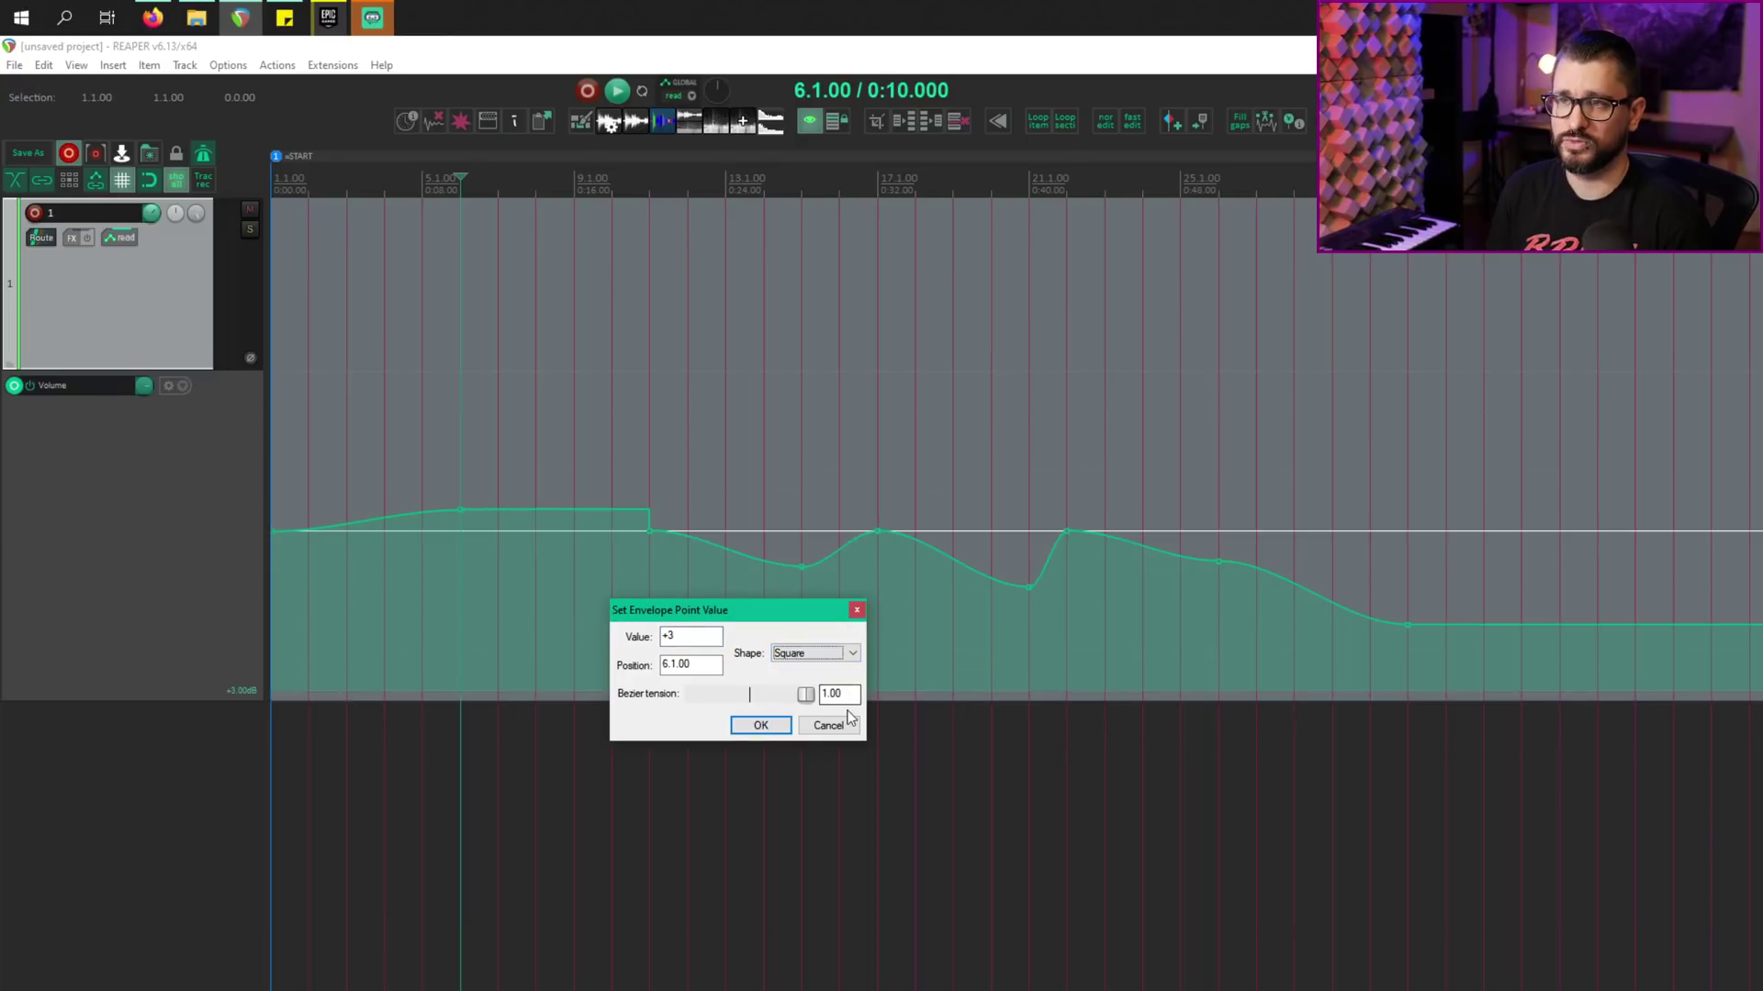
left_click(842, 654)
left_click(826, 669)
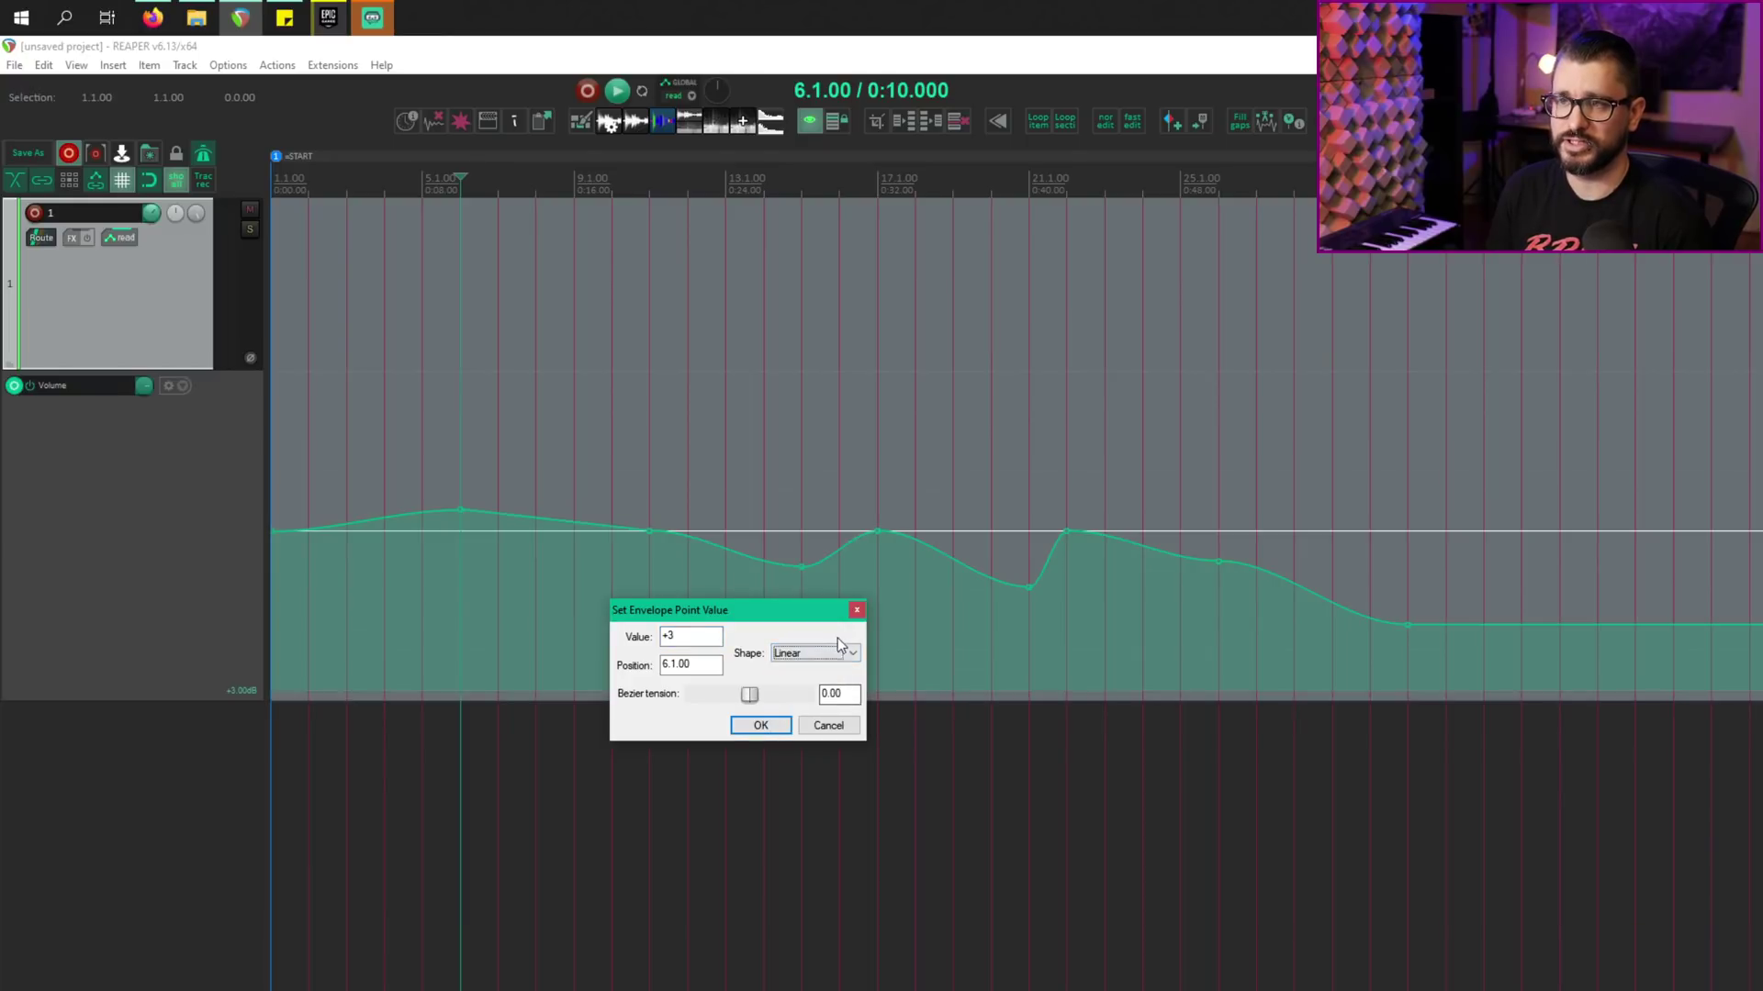
left_click(840, 653)
left_click(835, 726)
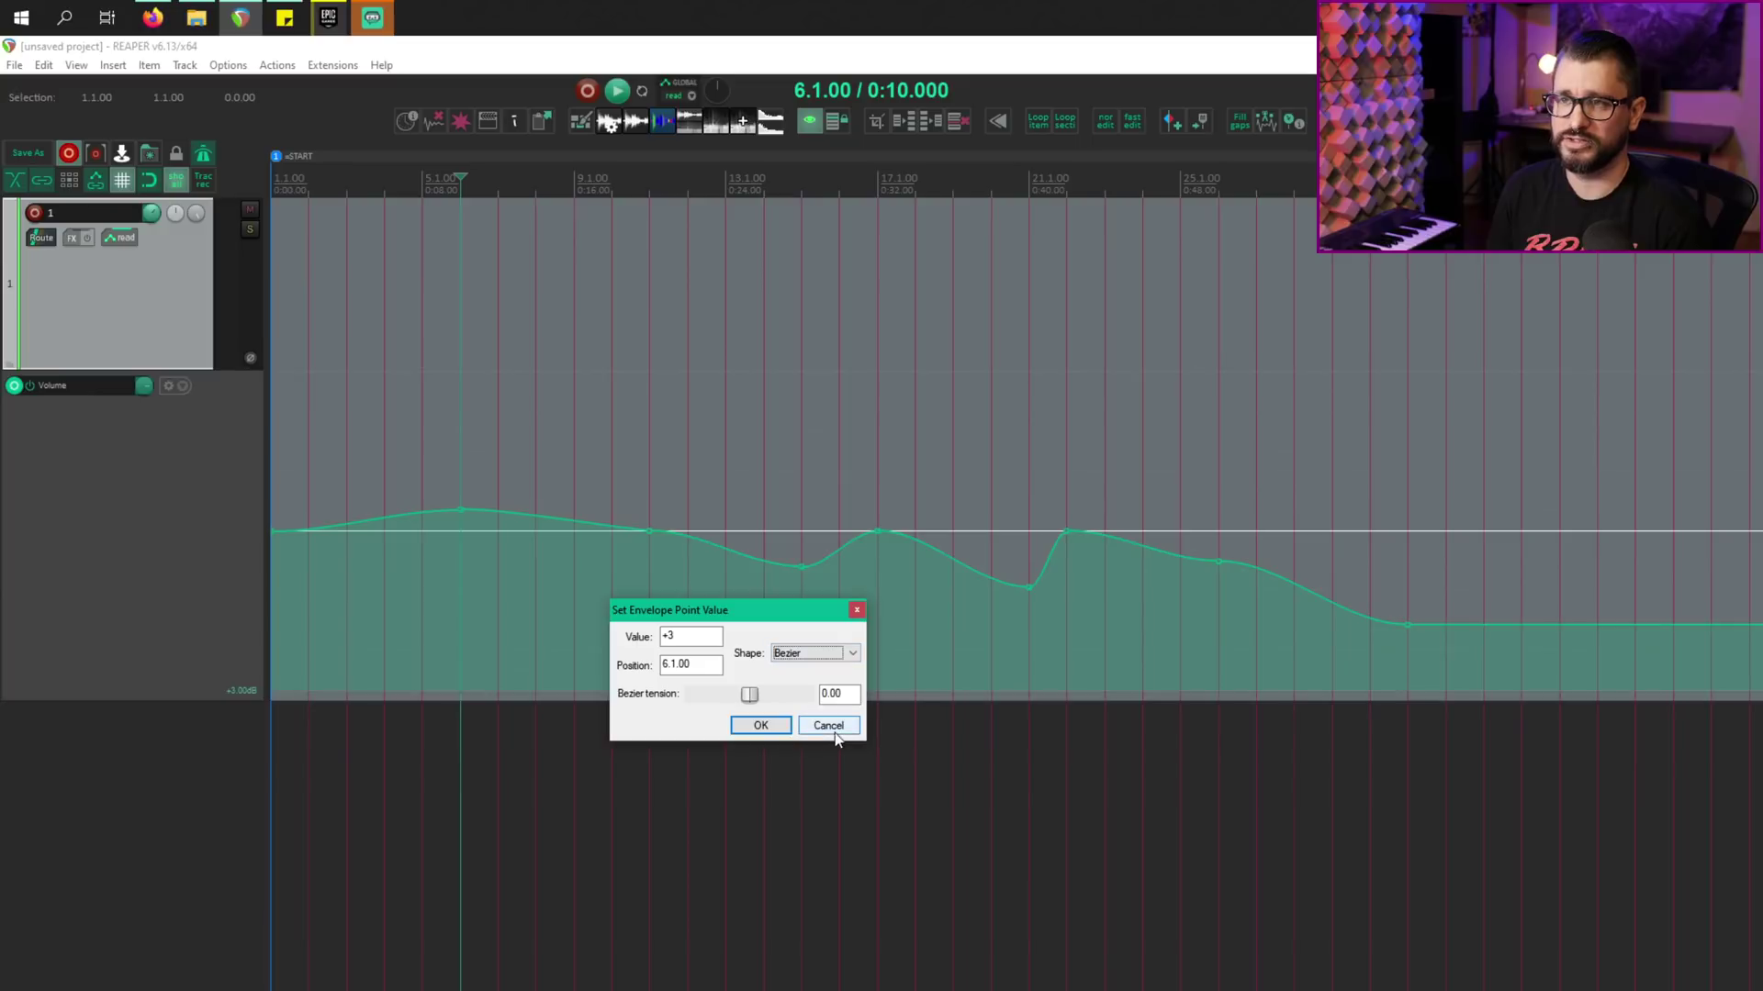
mouse_move(749, 695)
left_mouse_down()
mouse_move(799, 698)
mouse_move(712, 705)
mouse_move(735, 700)
left_mouse_up()
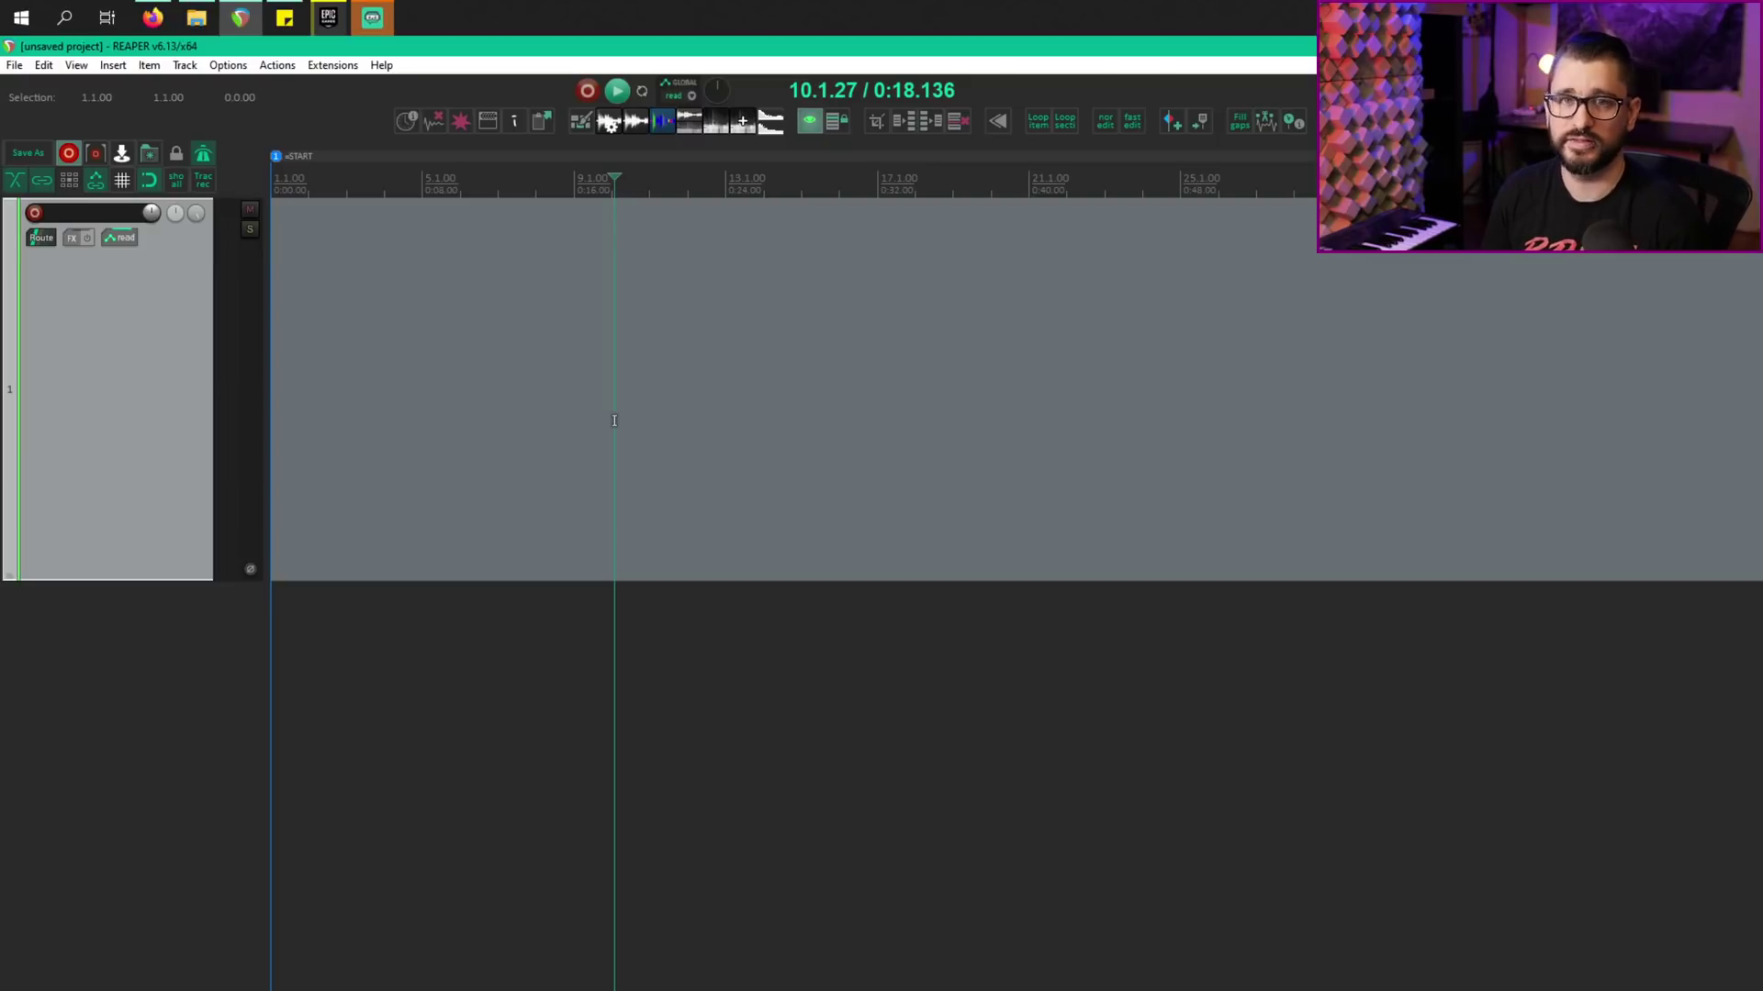
Import "AVA - PRISM - Clear (99 Bm) - Bottle Perc Loop.wav" from File Explorer onto track 1 at 11.3.41, adjusting the media to the suggested tempo.
key("alt+Tab")
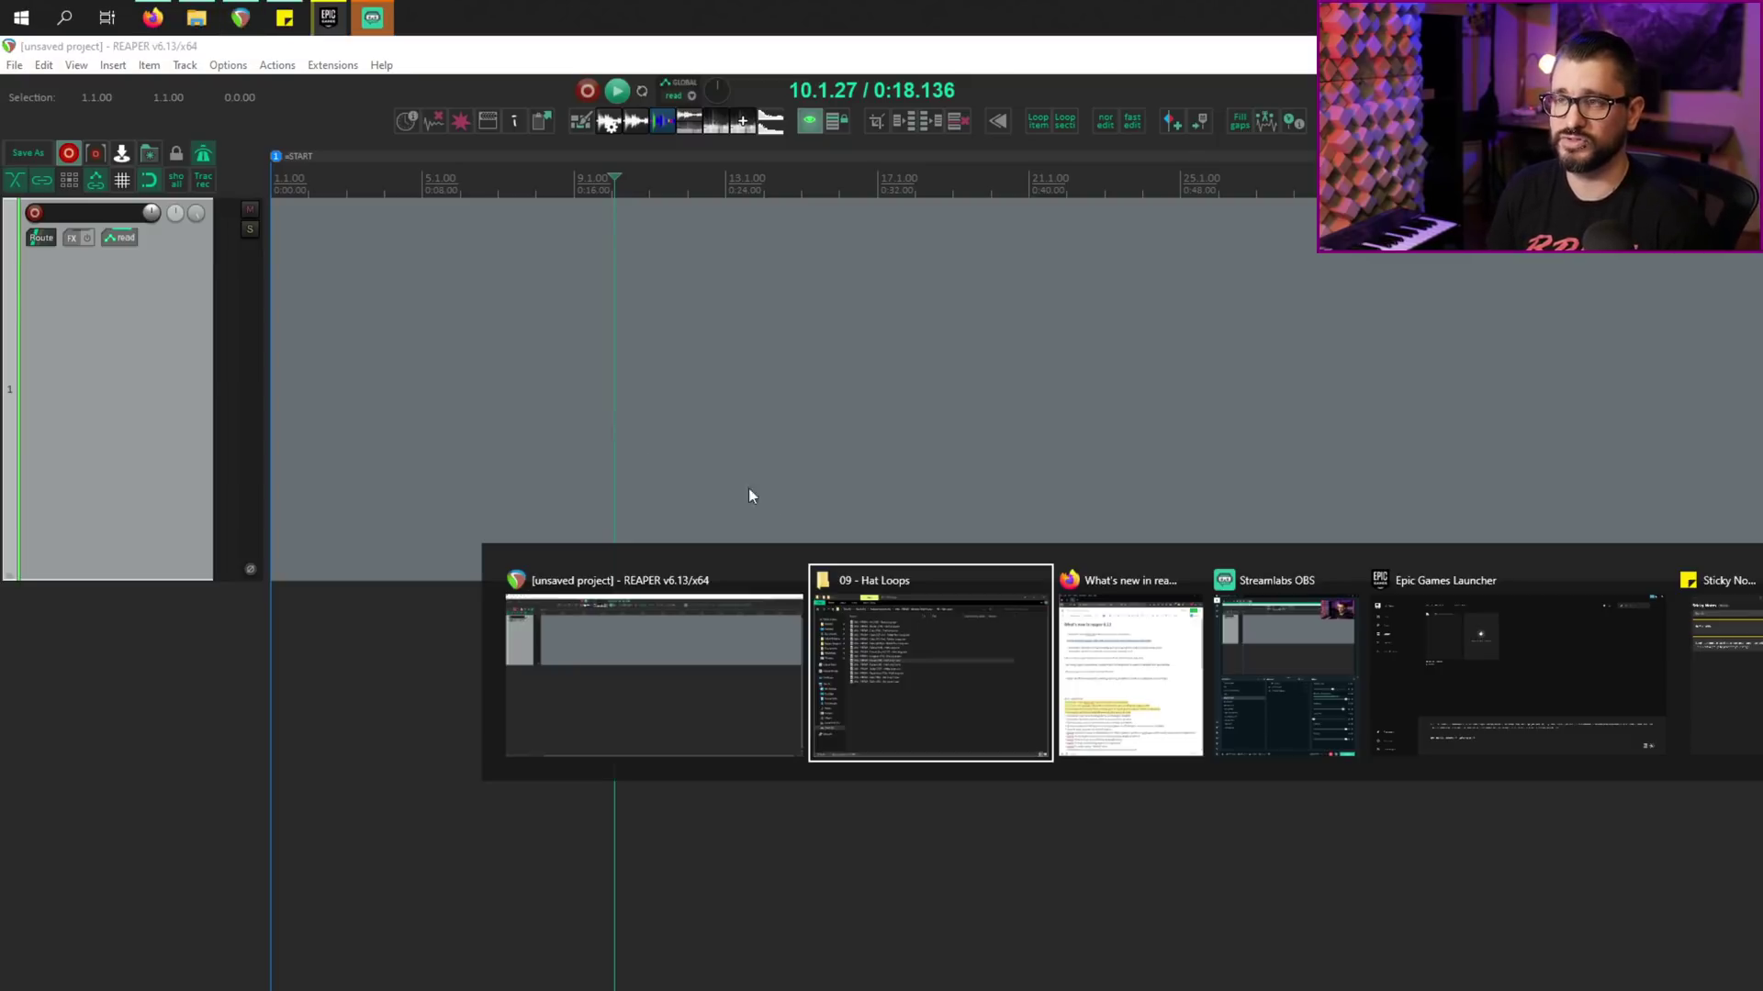
left_click(955, 705)
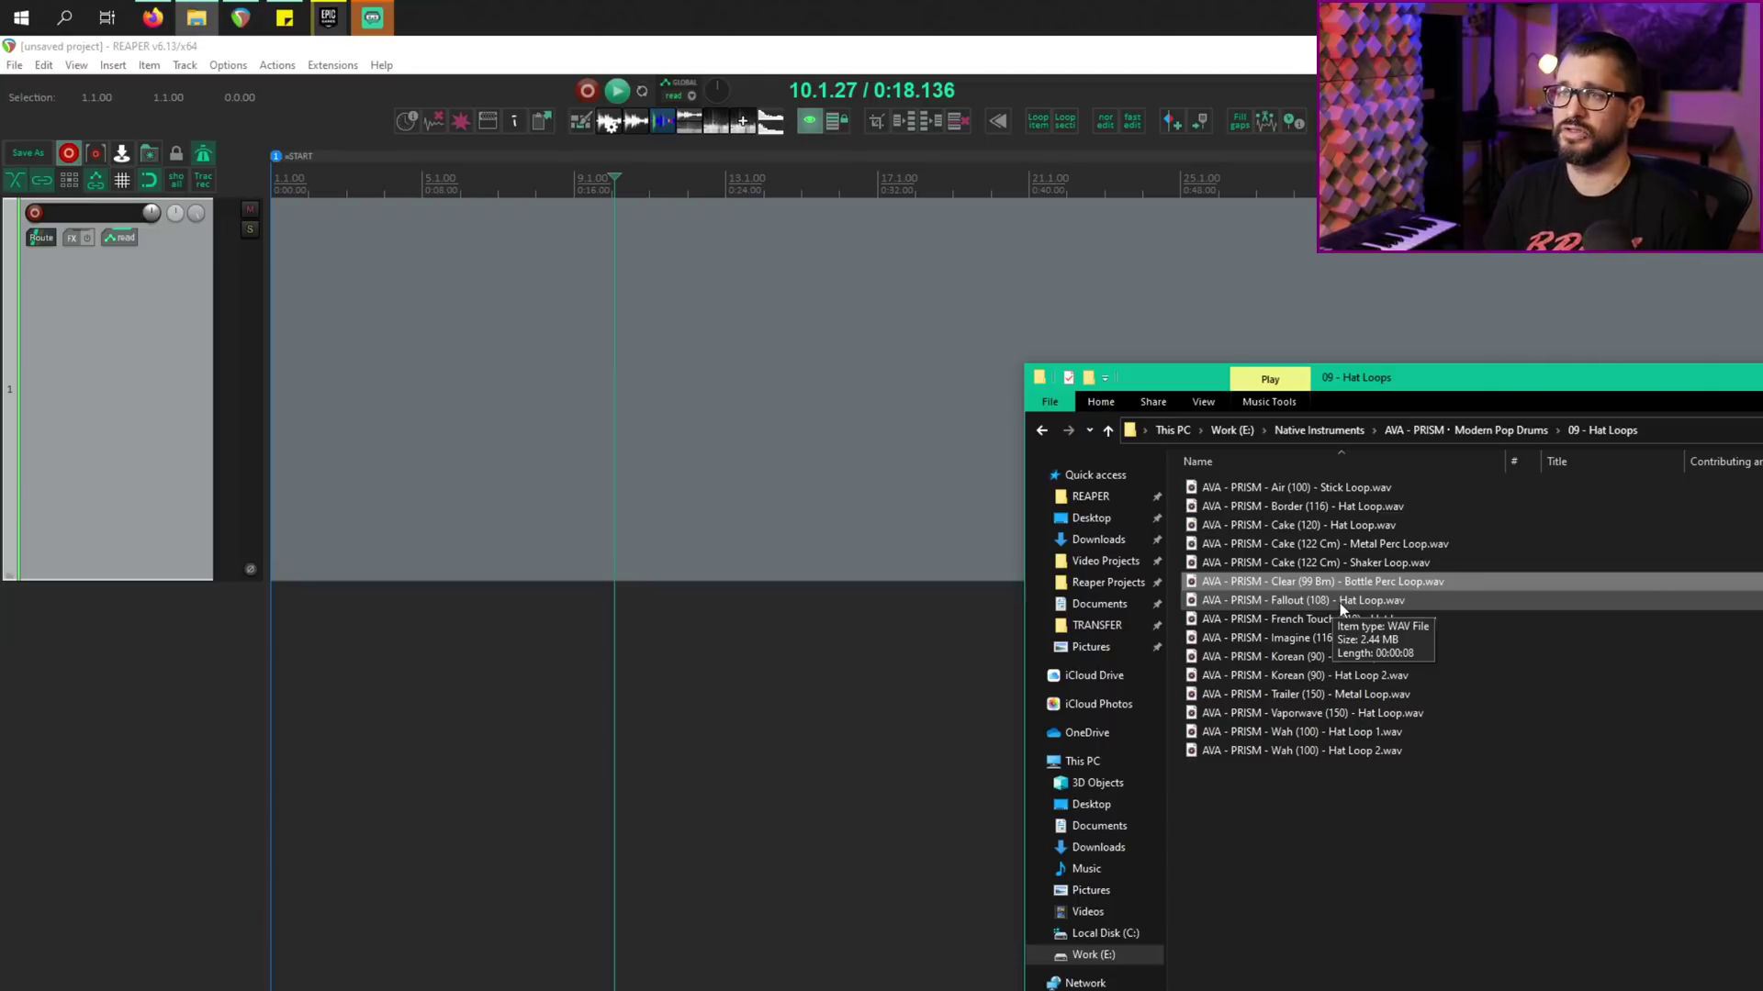
left_click(674, 340)
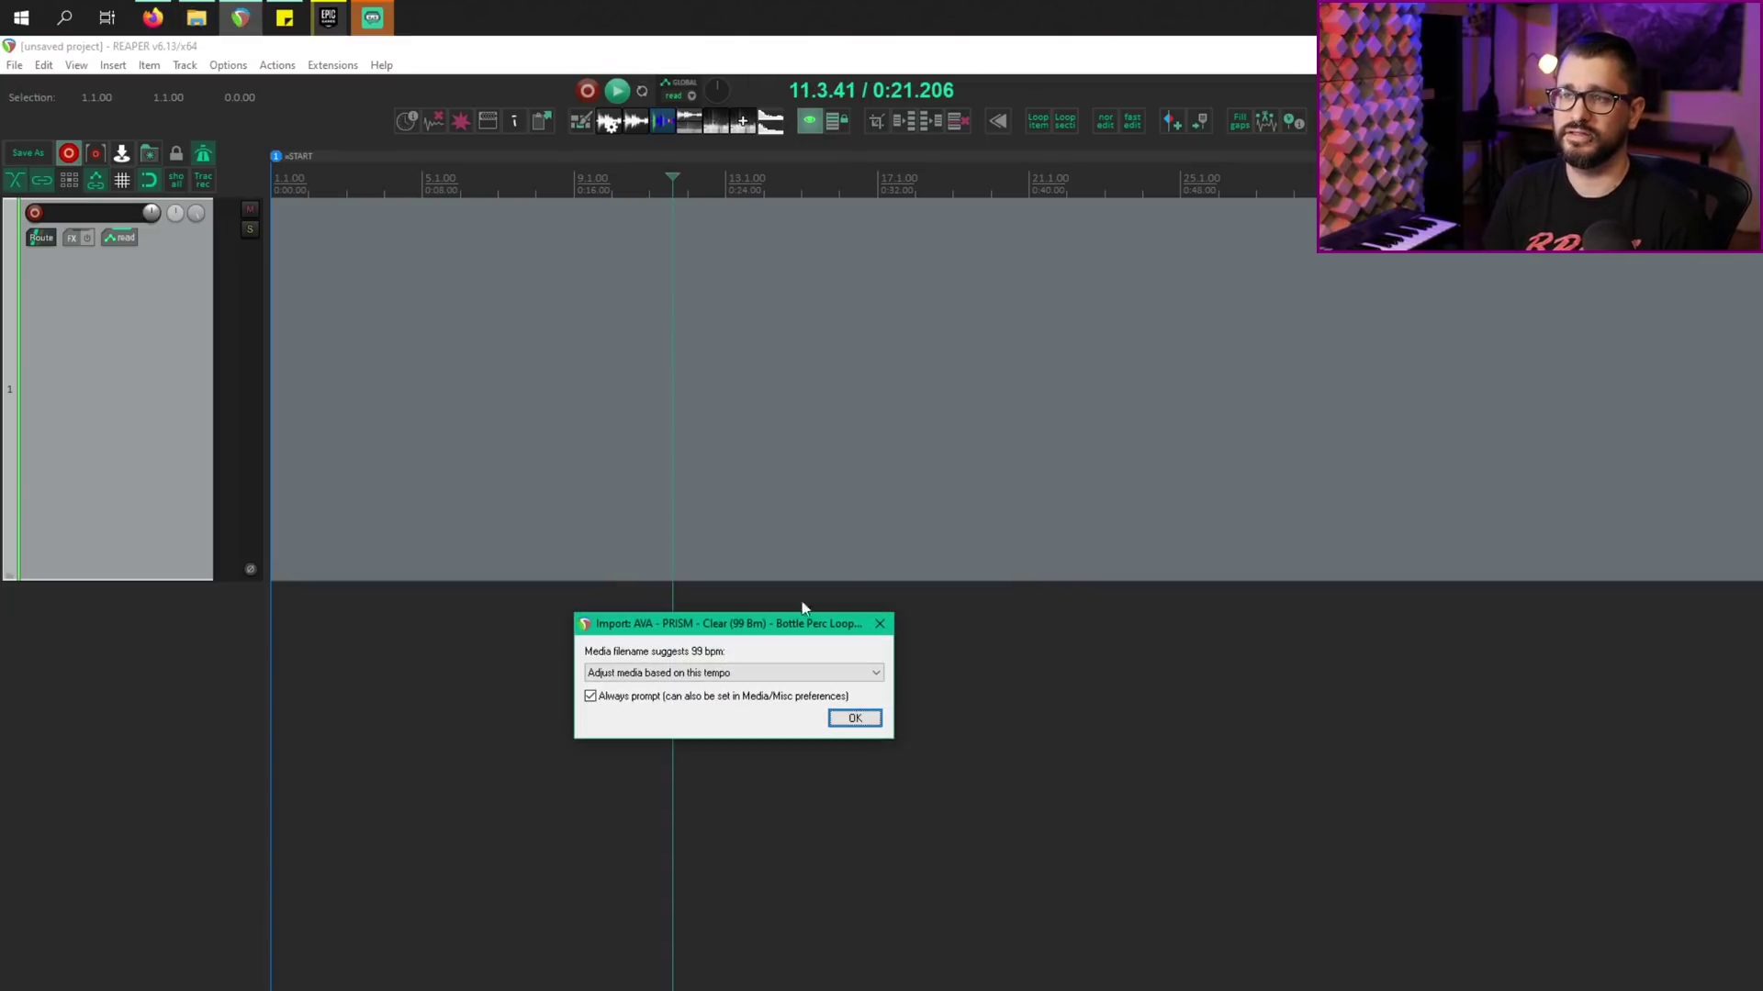
left_click(854, 719)
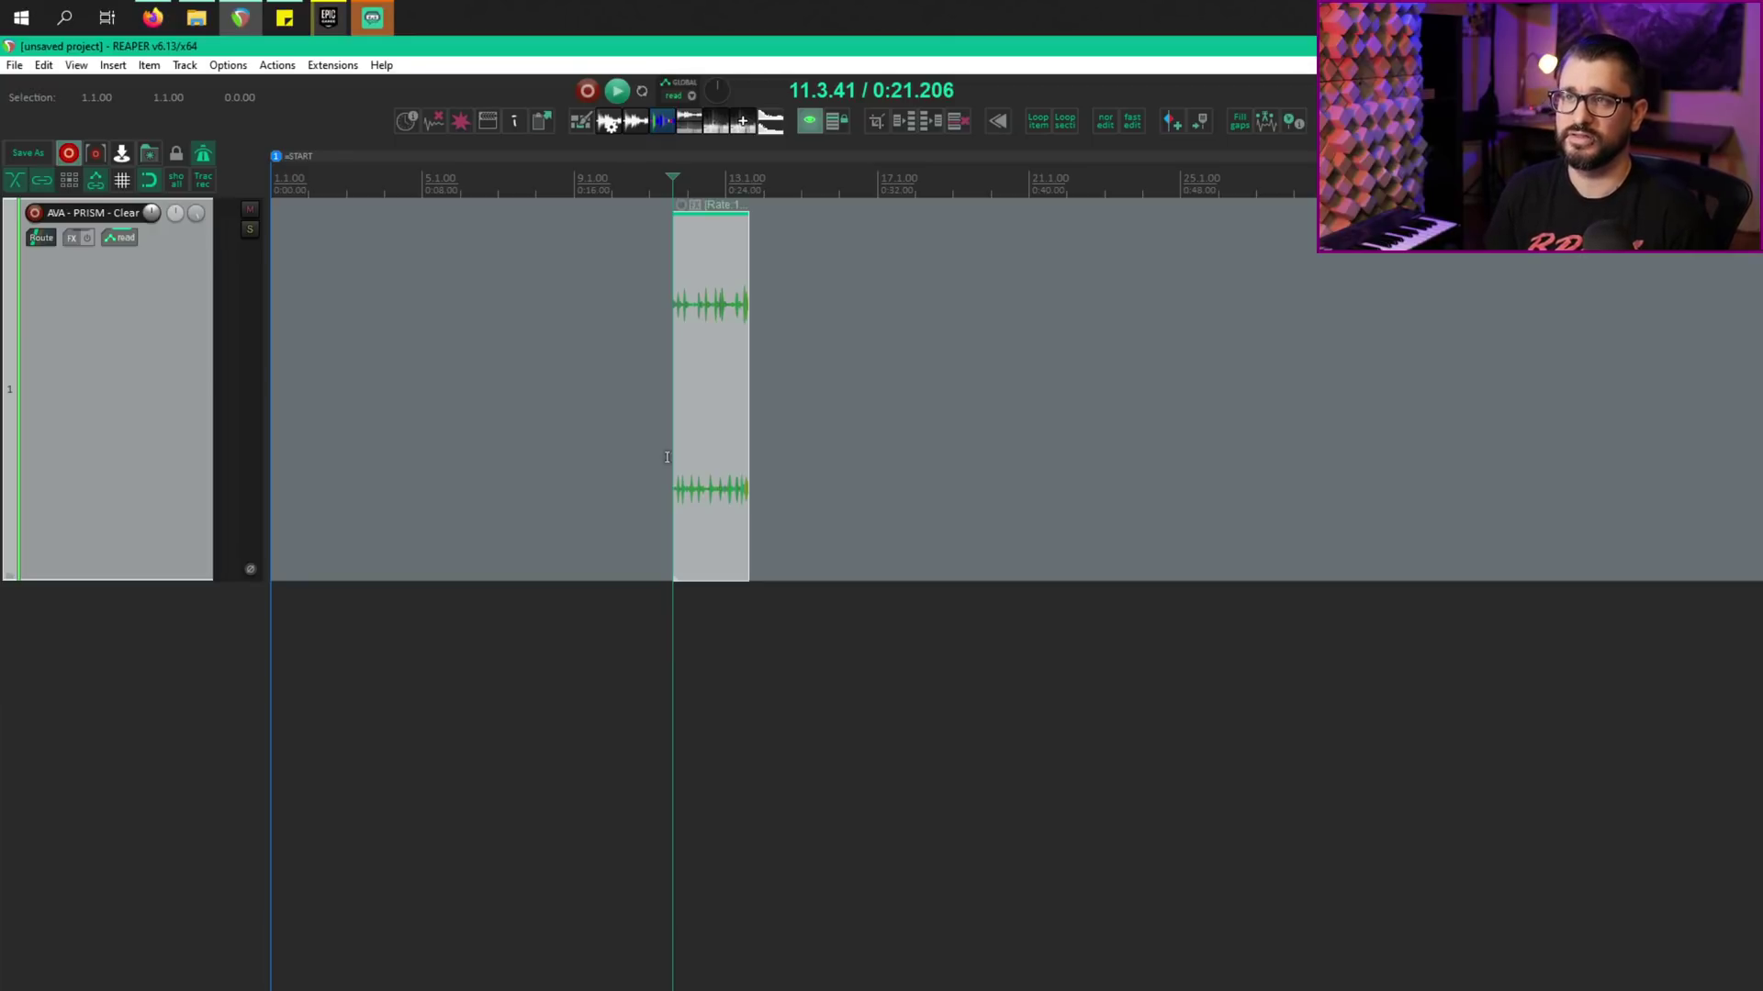
Import the Vaporwave (150) and both Wah (100) hat loops at 17.4.65 on separate tracks, ignoring the tempo suggested by the filename.
scroll(759, 614, "up", 5)
scroll(830, 641, "right", 3)
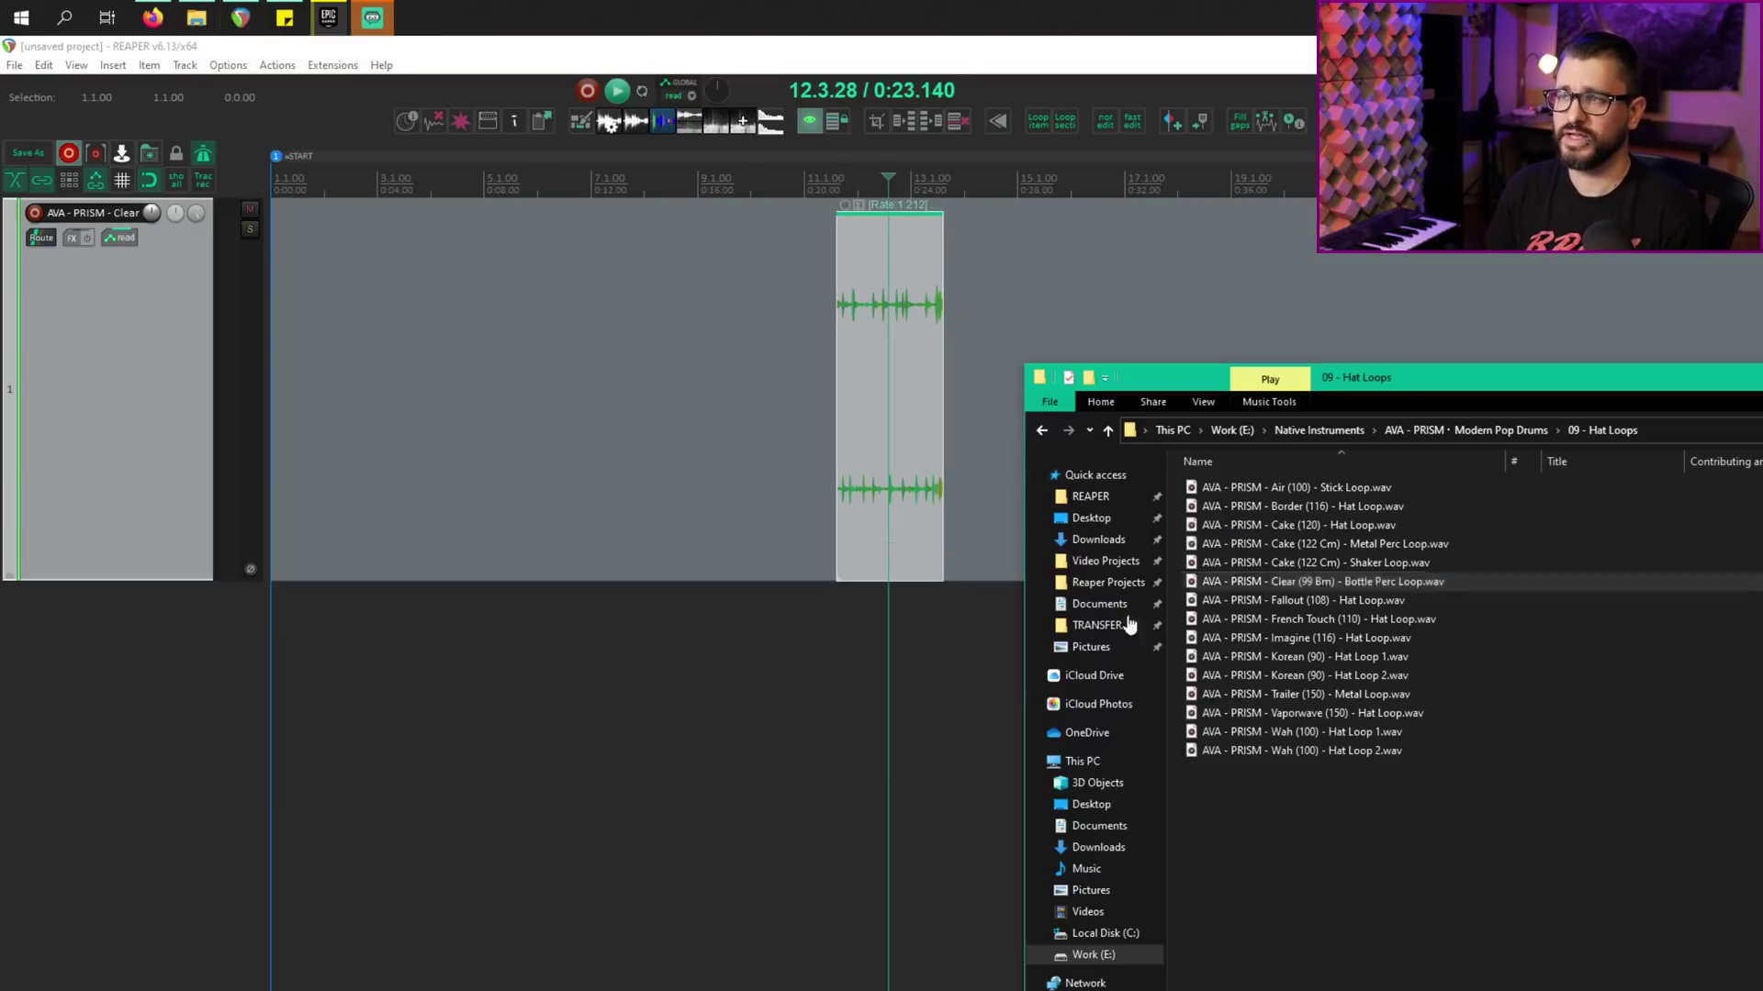
left_click_drag(1386, 817, 1183, 365)
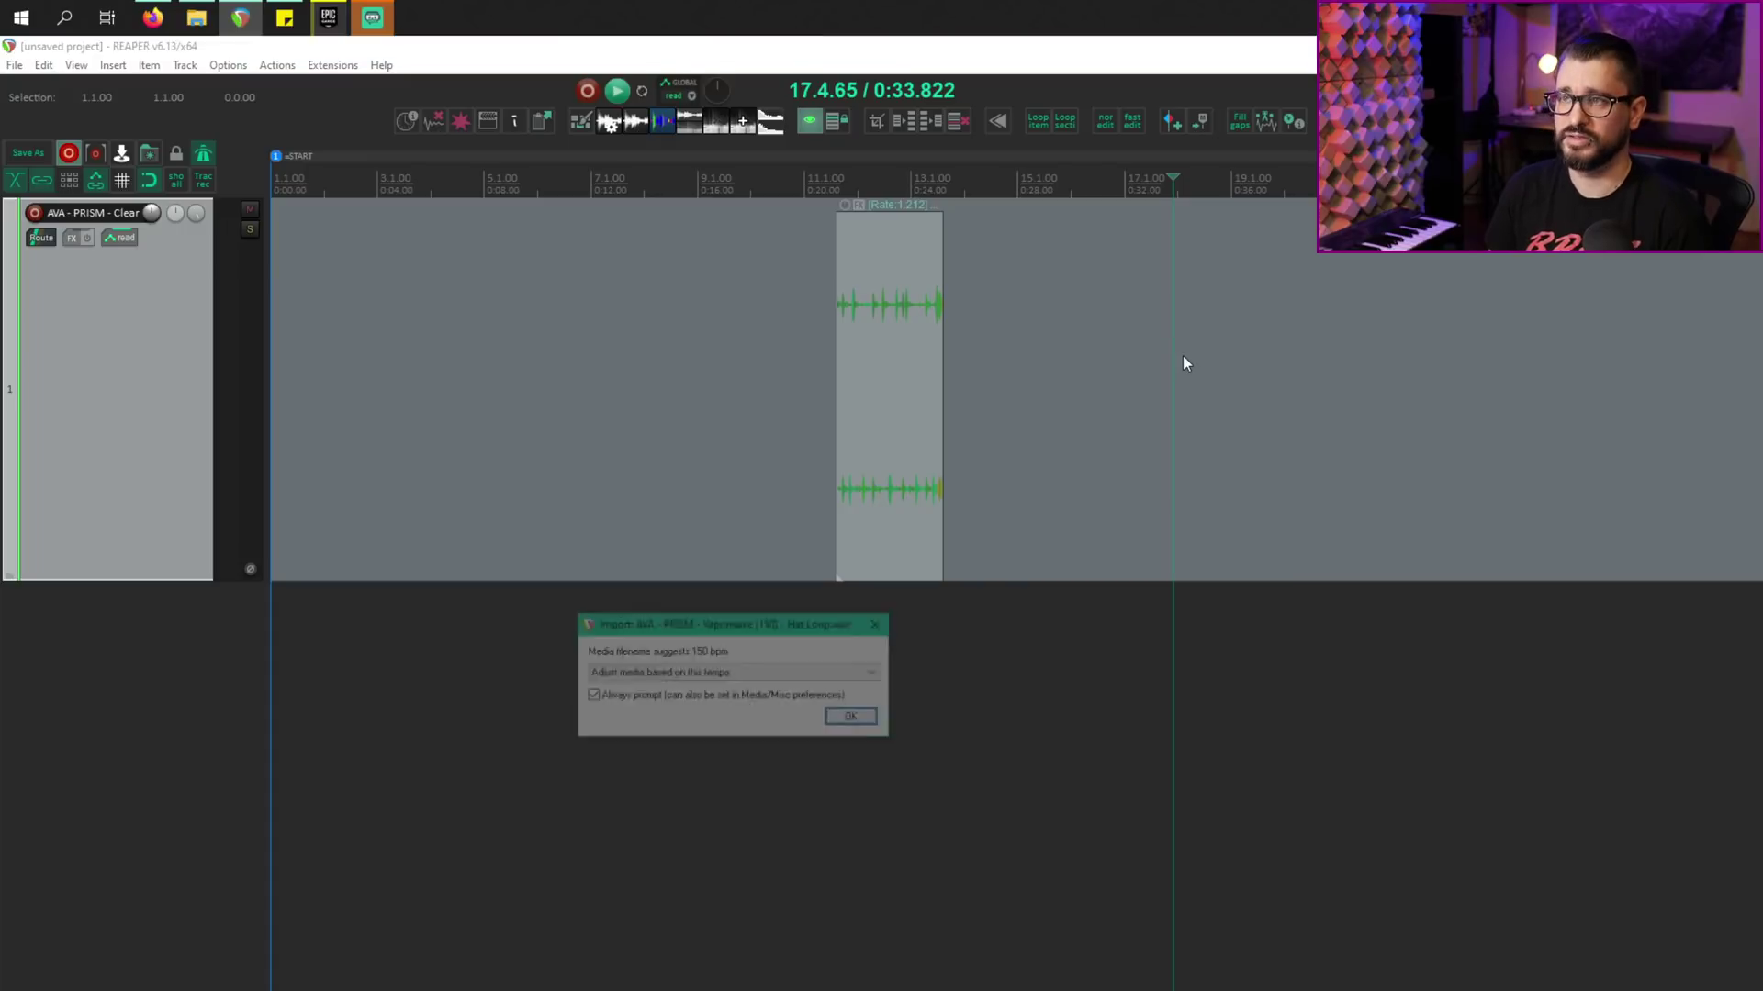
left_click(829, 681)
left_click(702, 706)
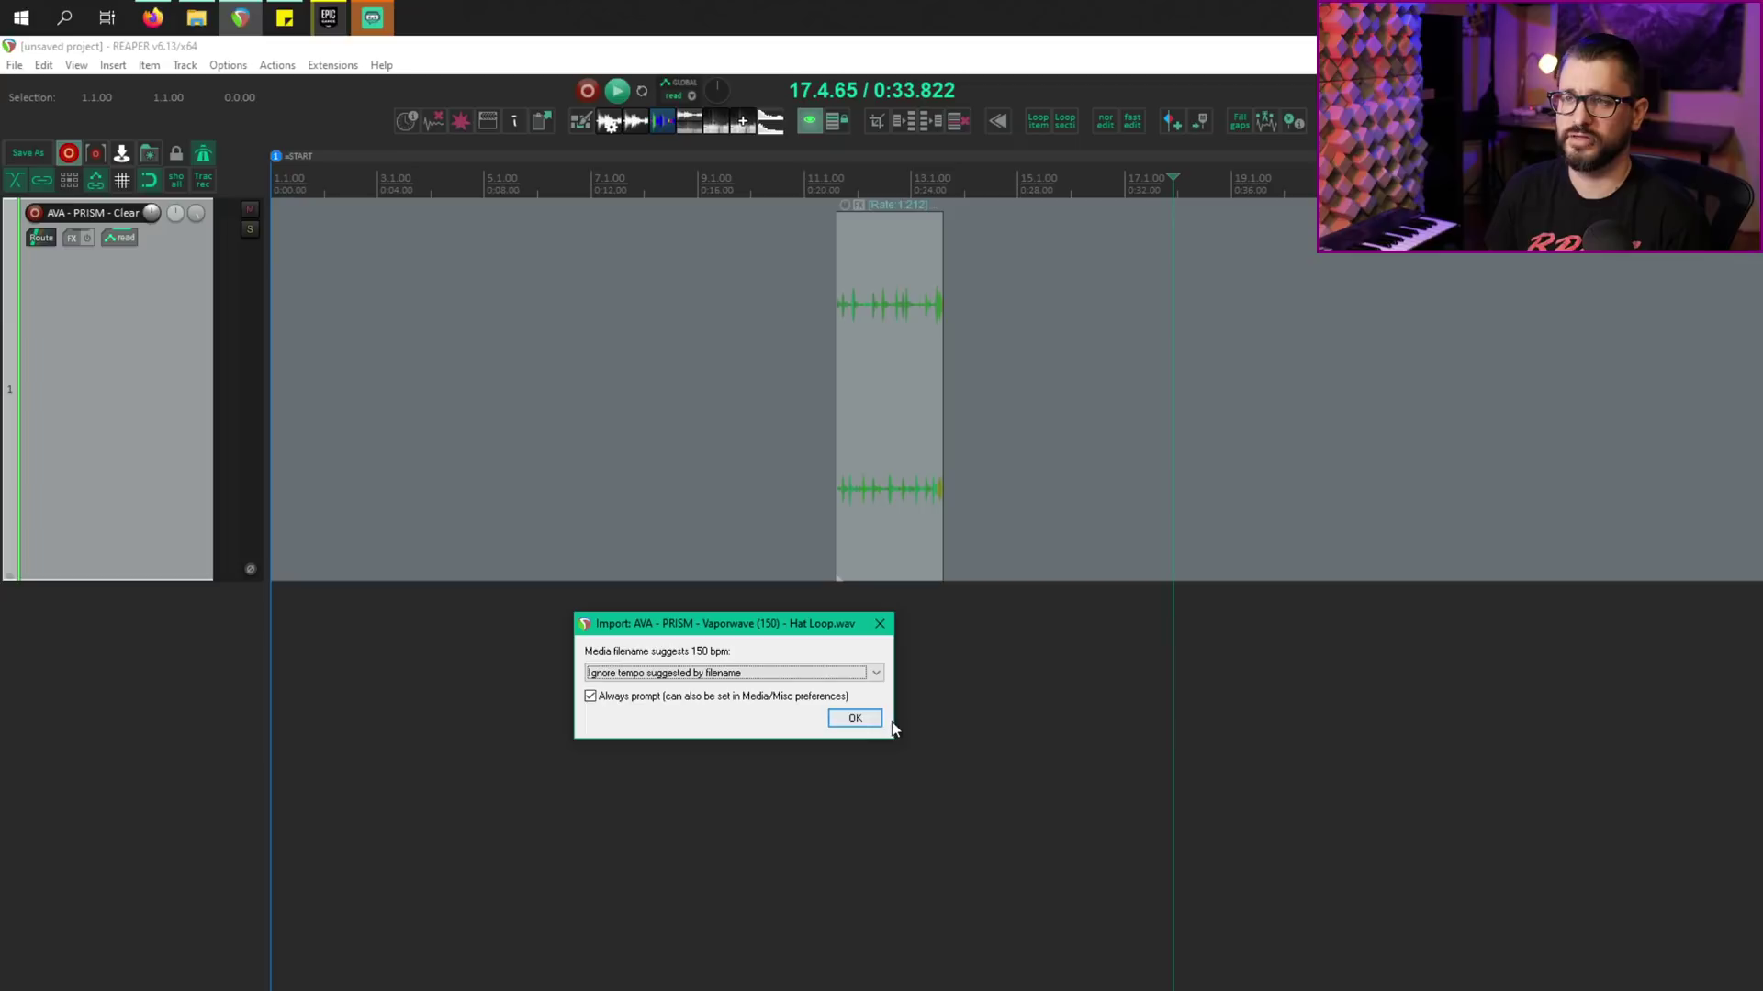
left_click(855, 719)
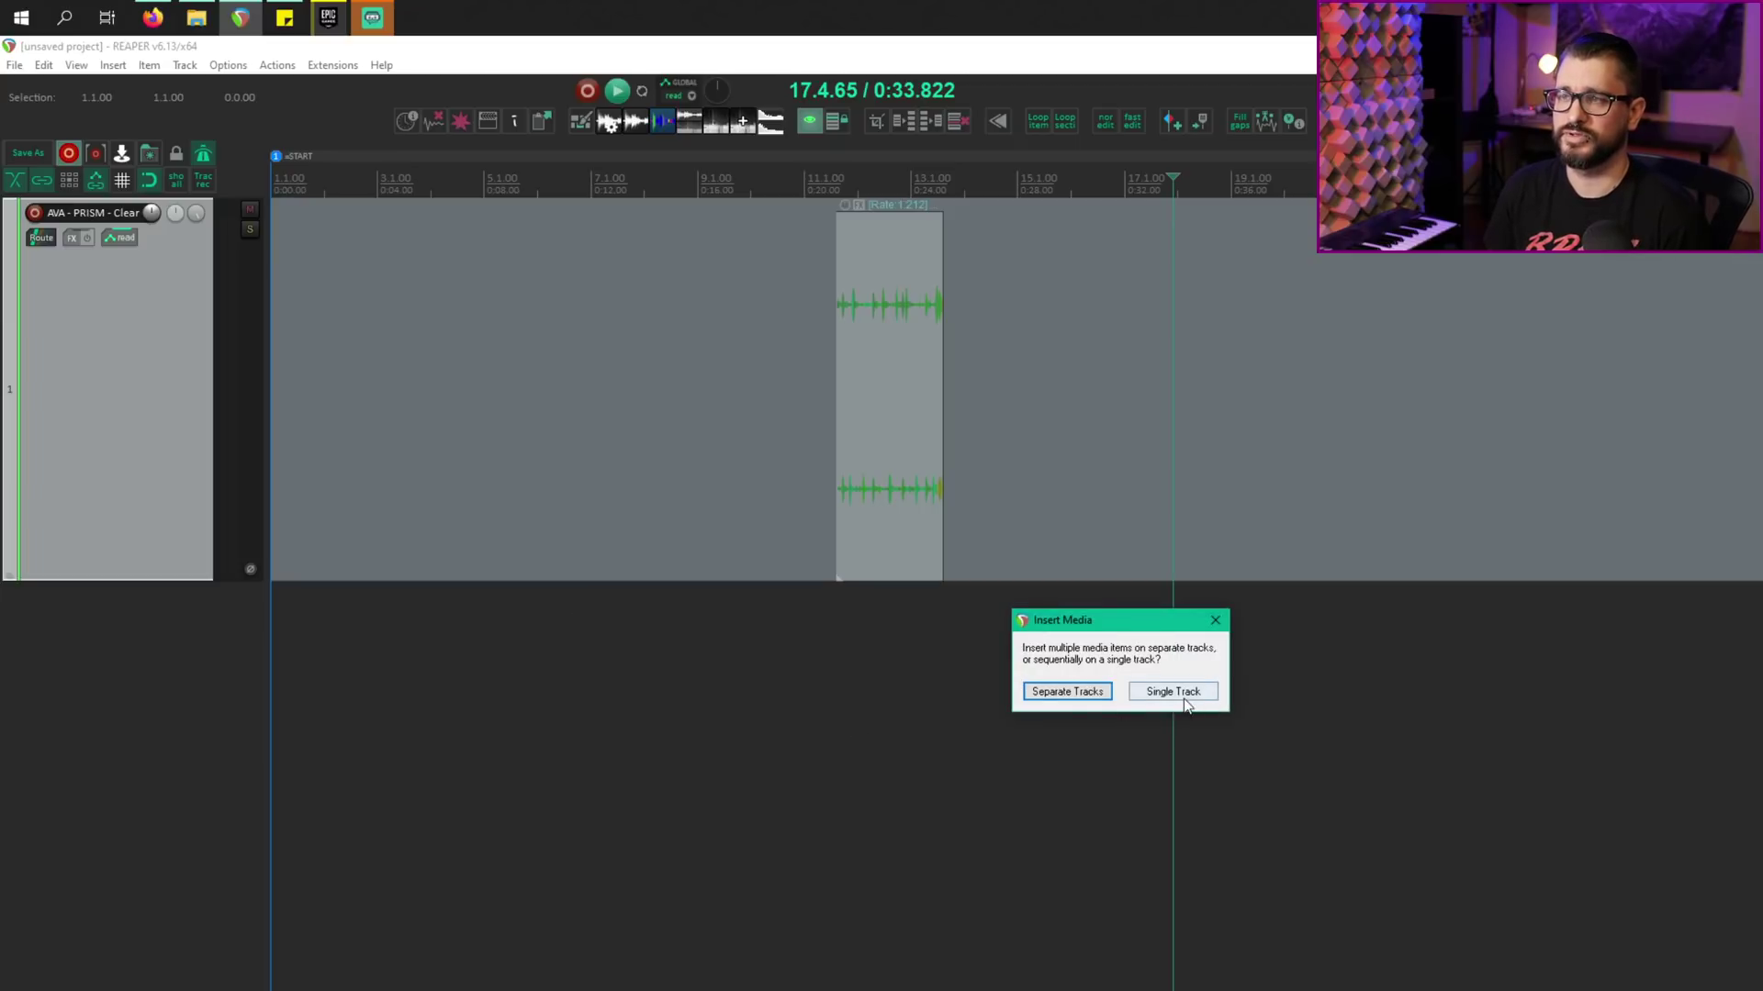
left_click(1065, 694)
left_click(1483, 656)
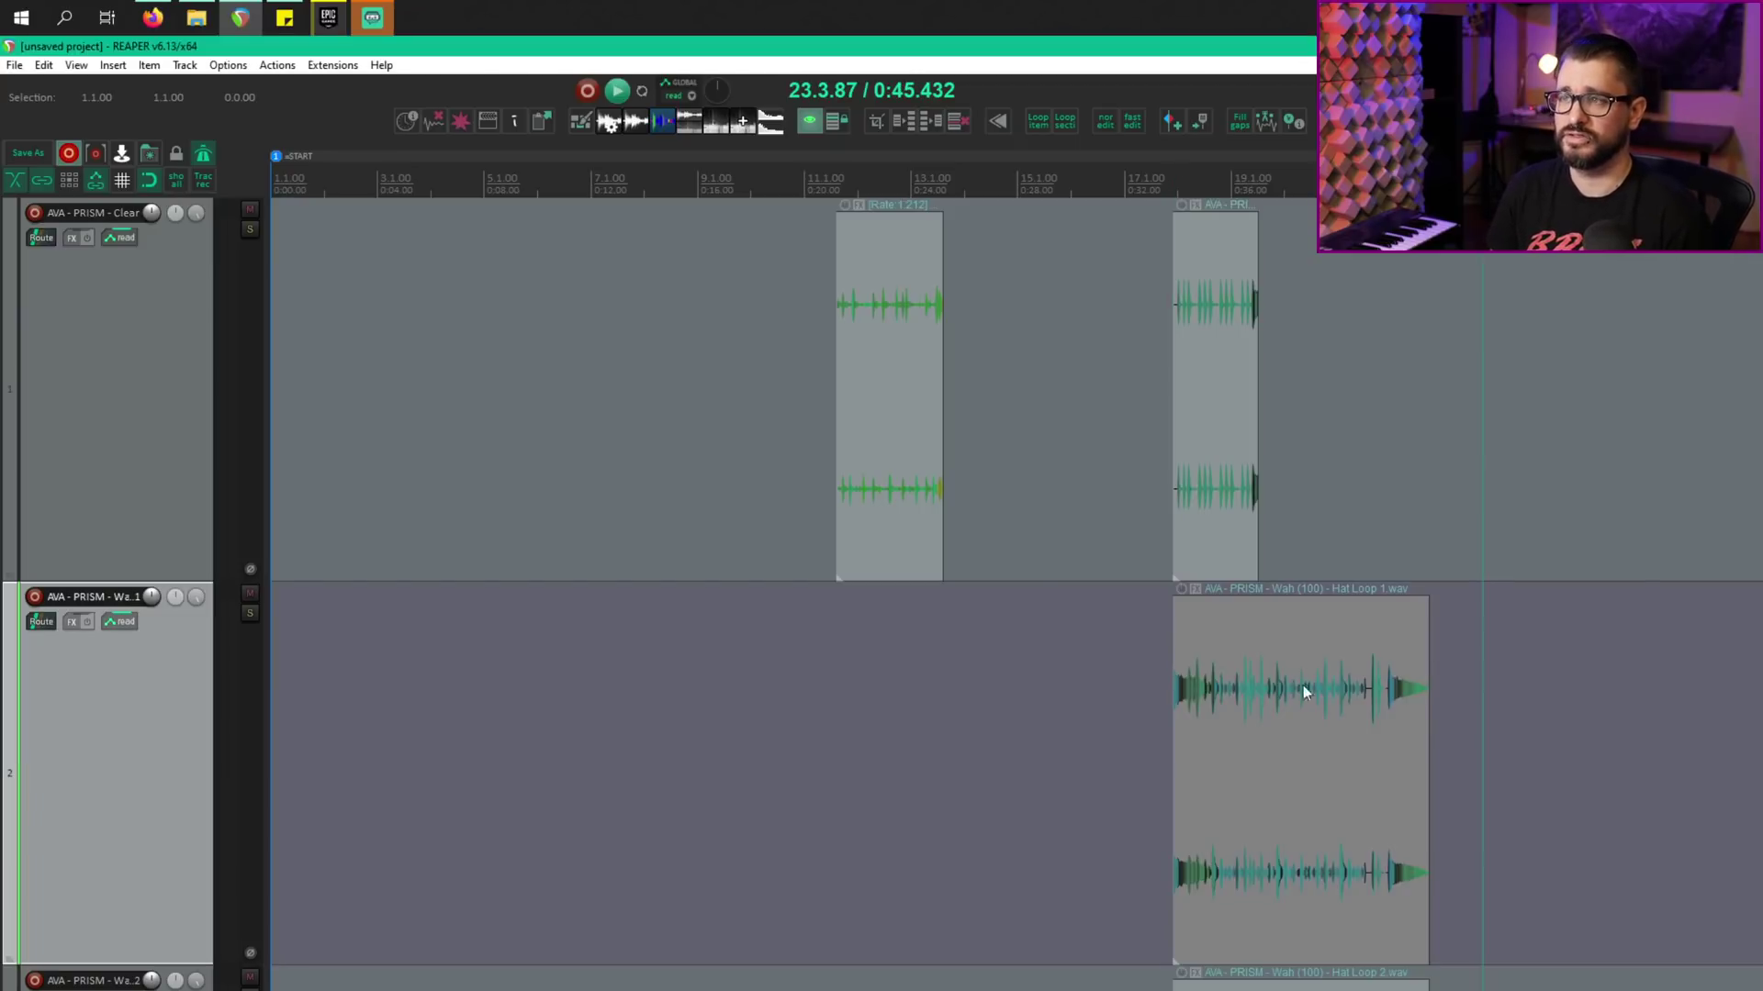
left_click(1266, 689)
scroll(1267, 689, "down", 3)
scroll(1267, 688, "down", 4)
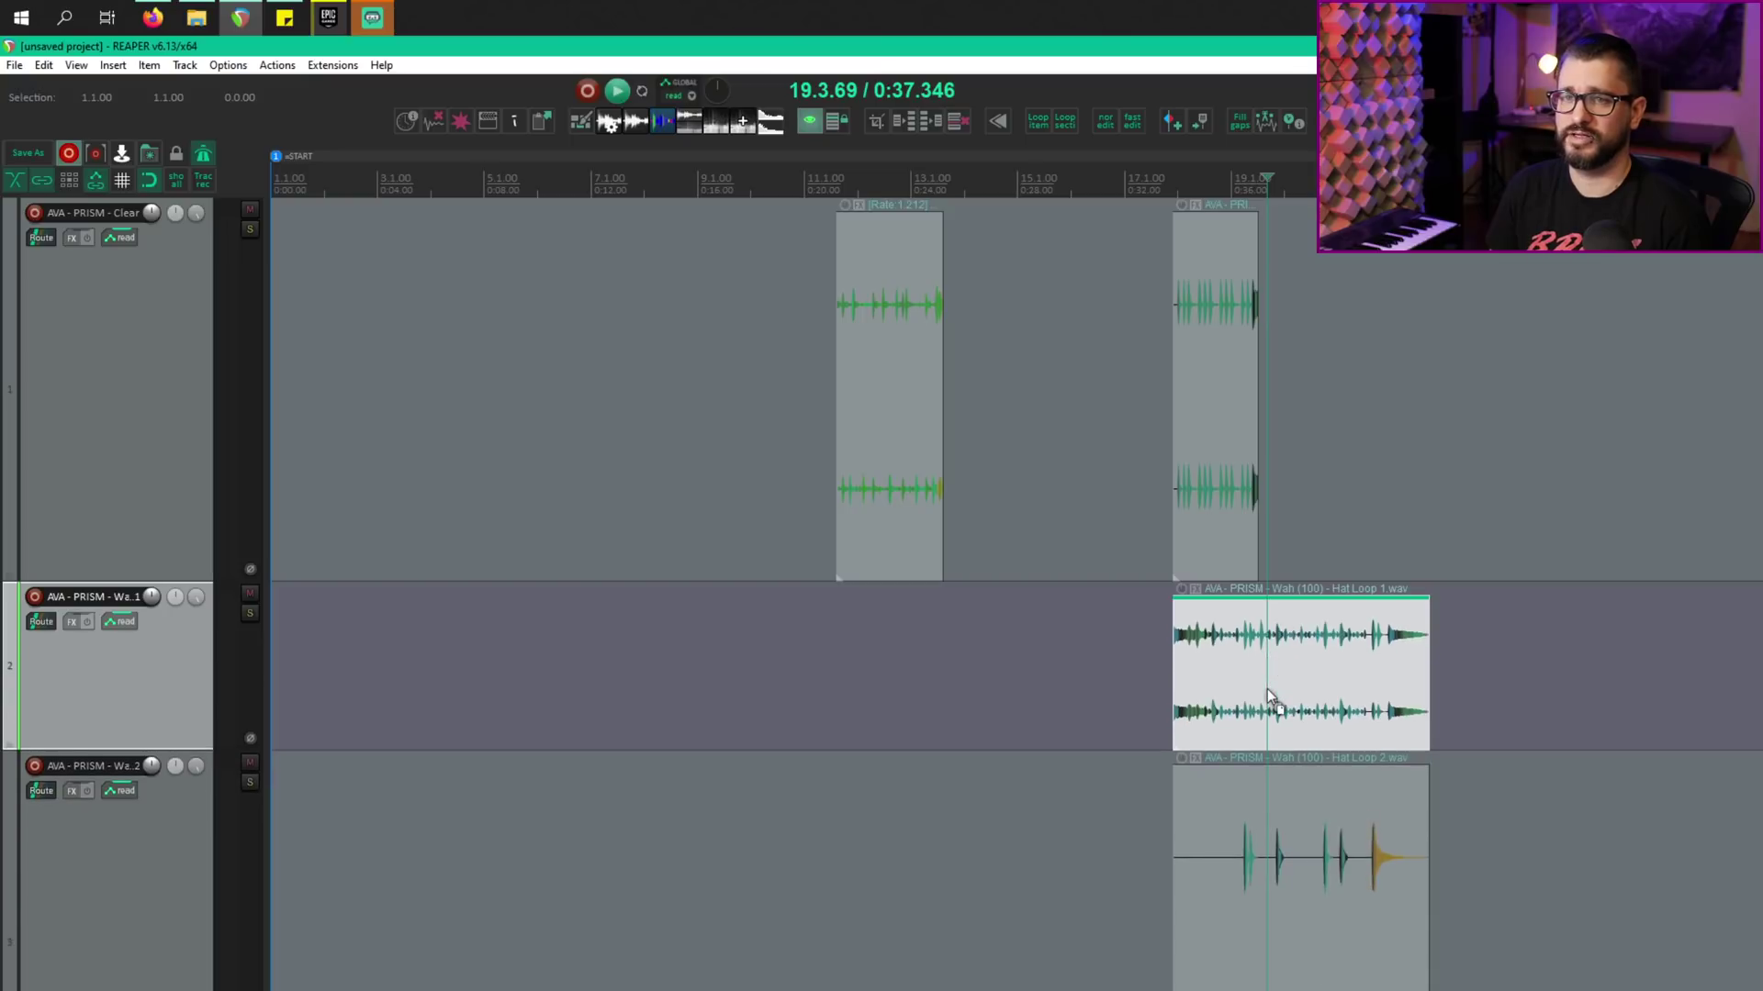
left_click(1219, 642)
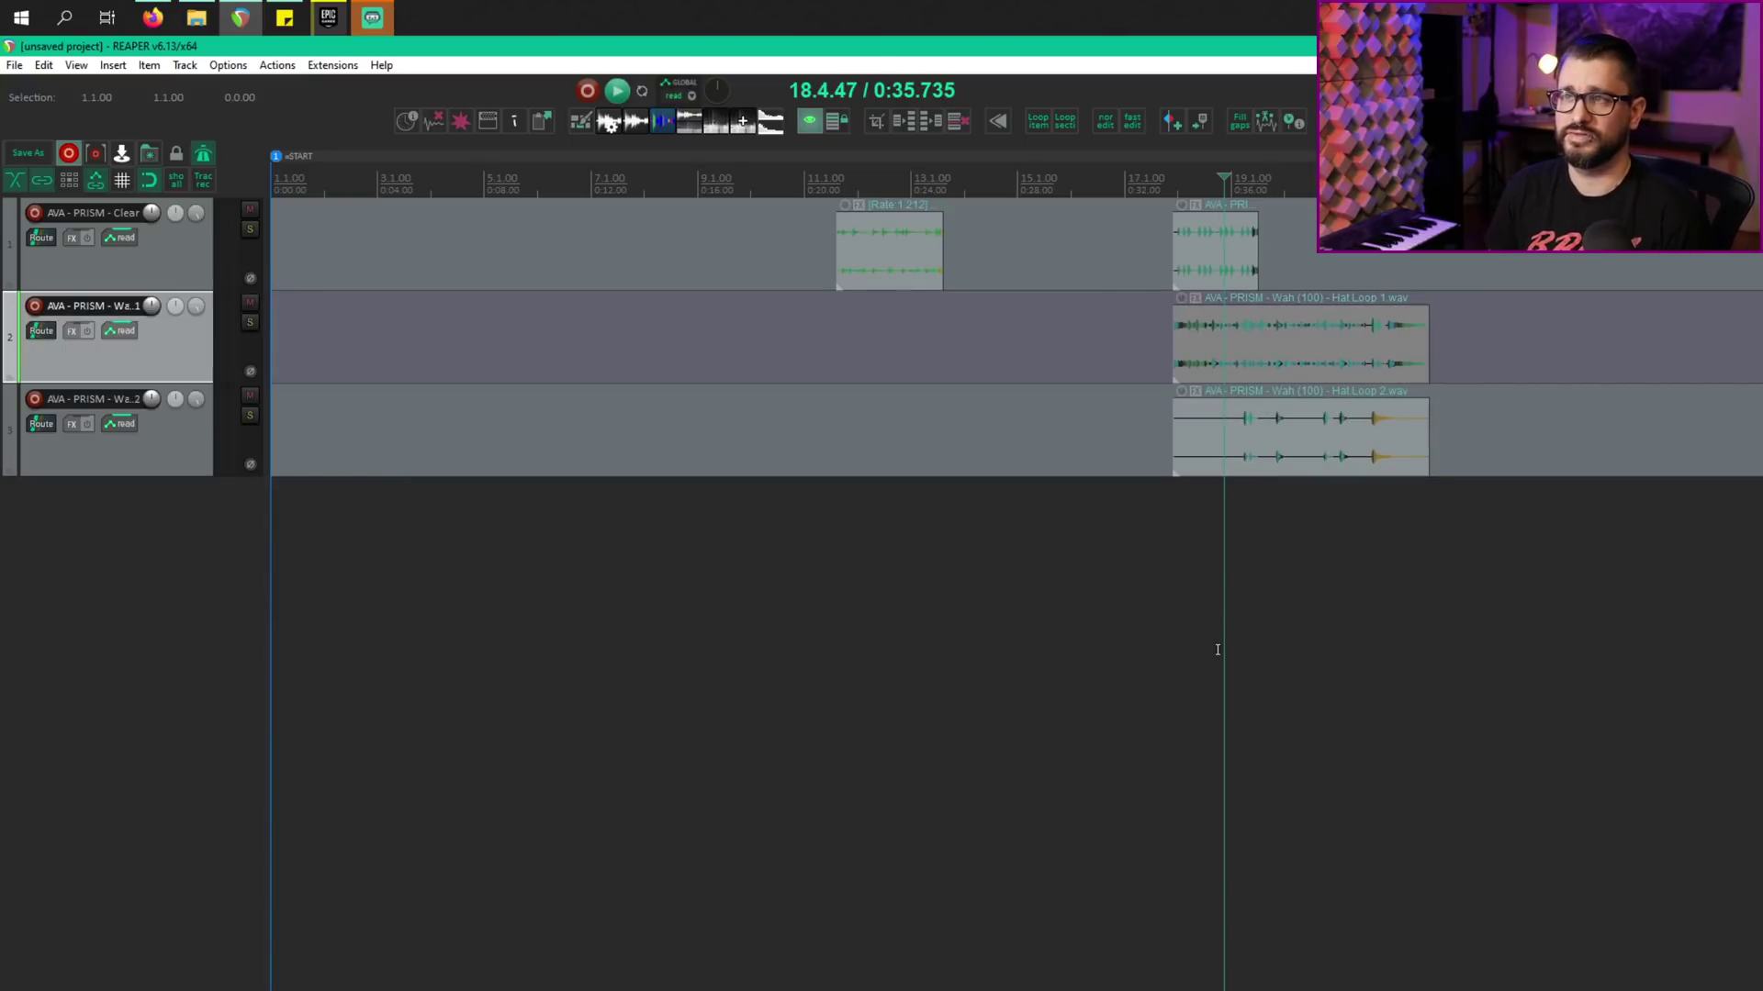
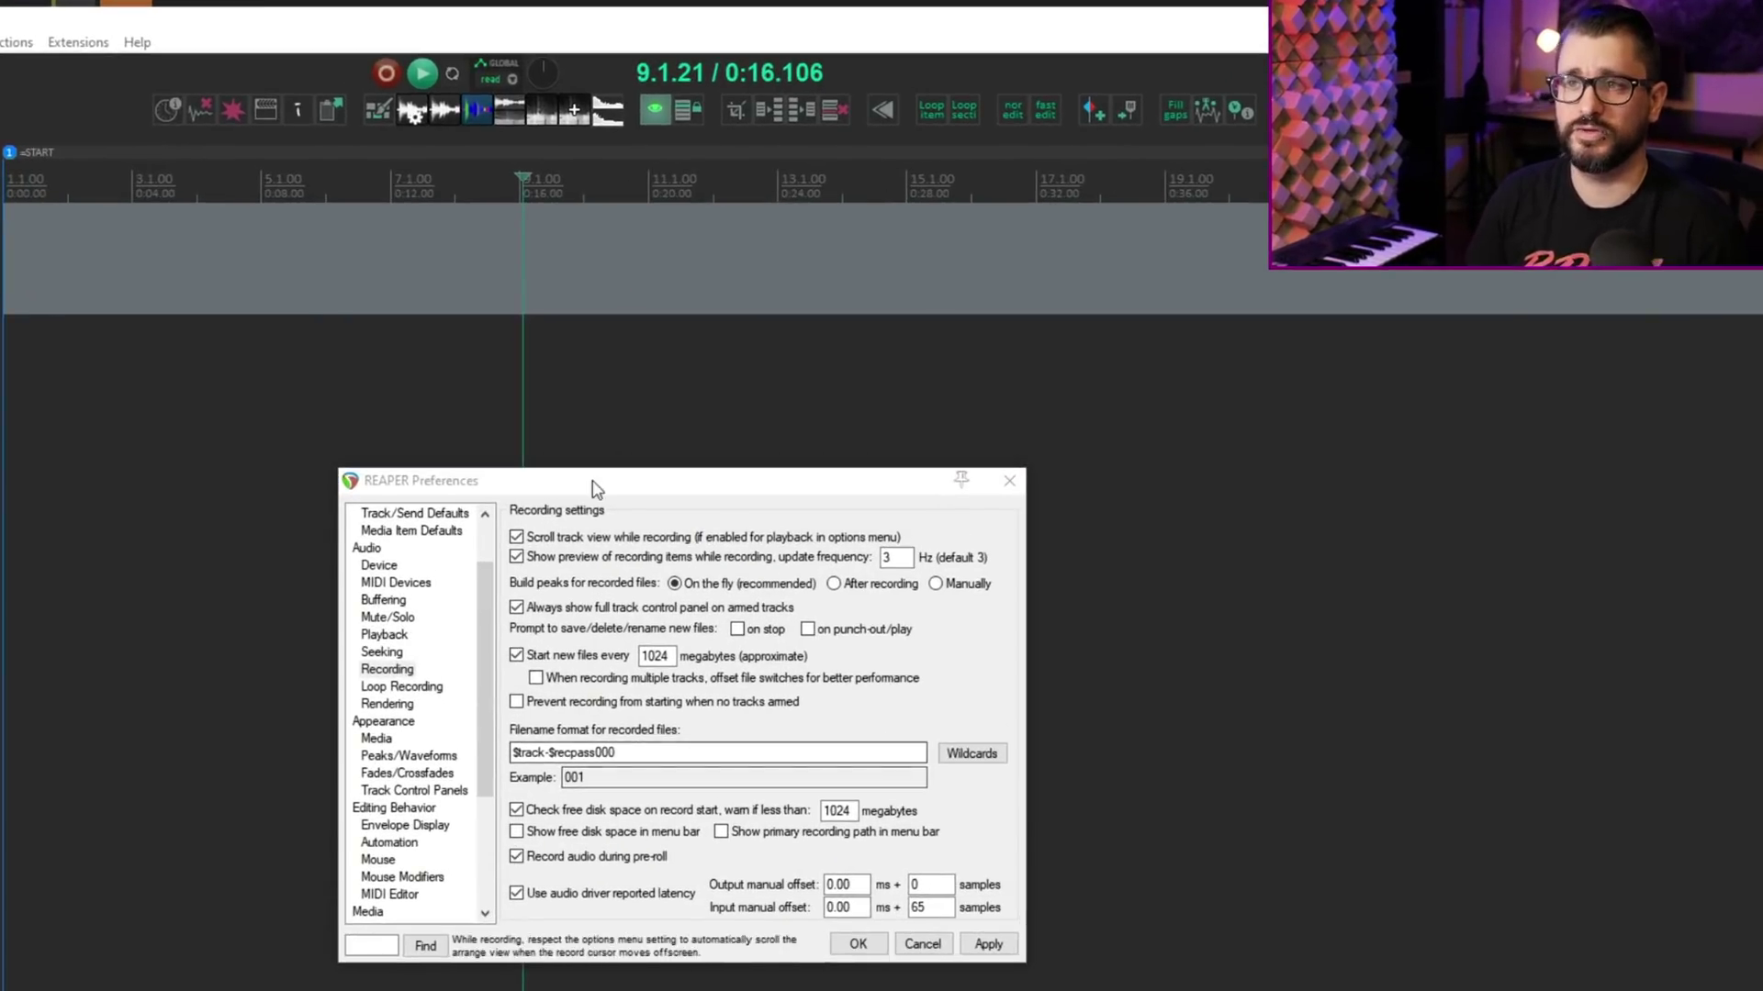
Open the wildcard help for the recorded-file filename format in the Recording preferences.
left_click(763, 437)
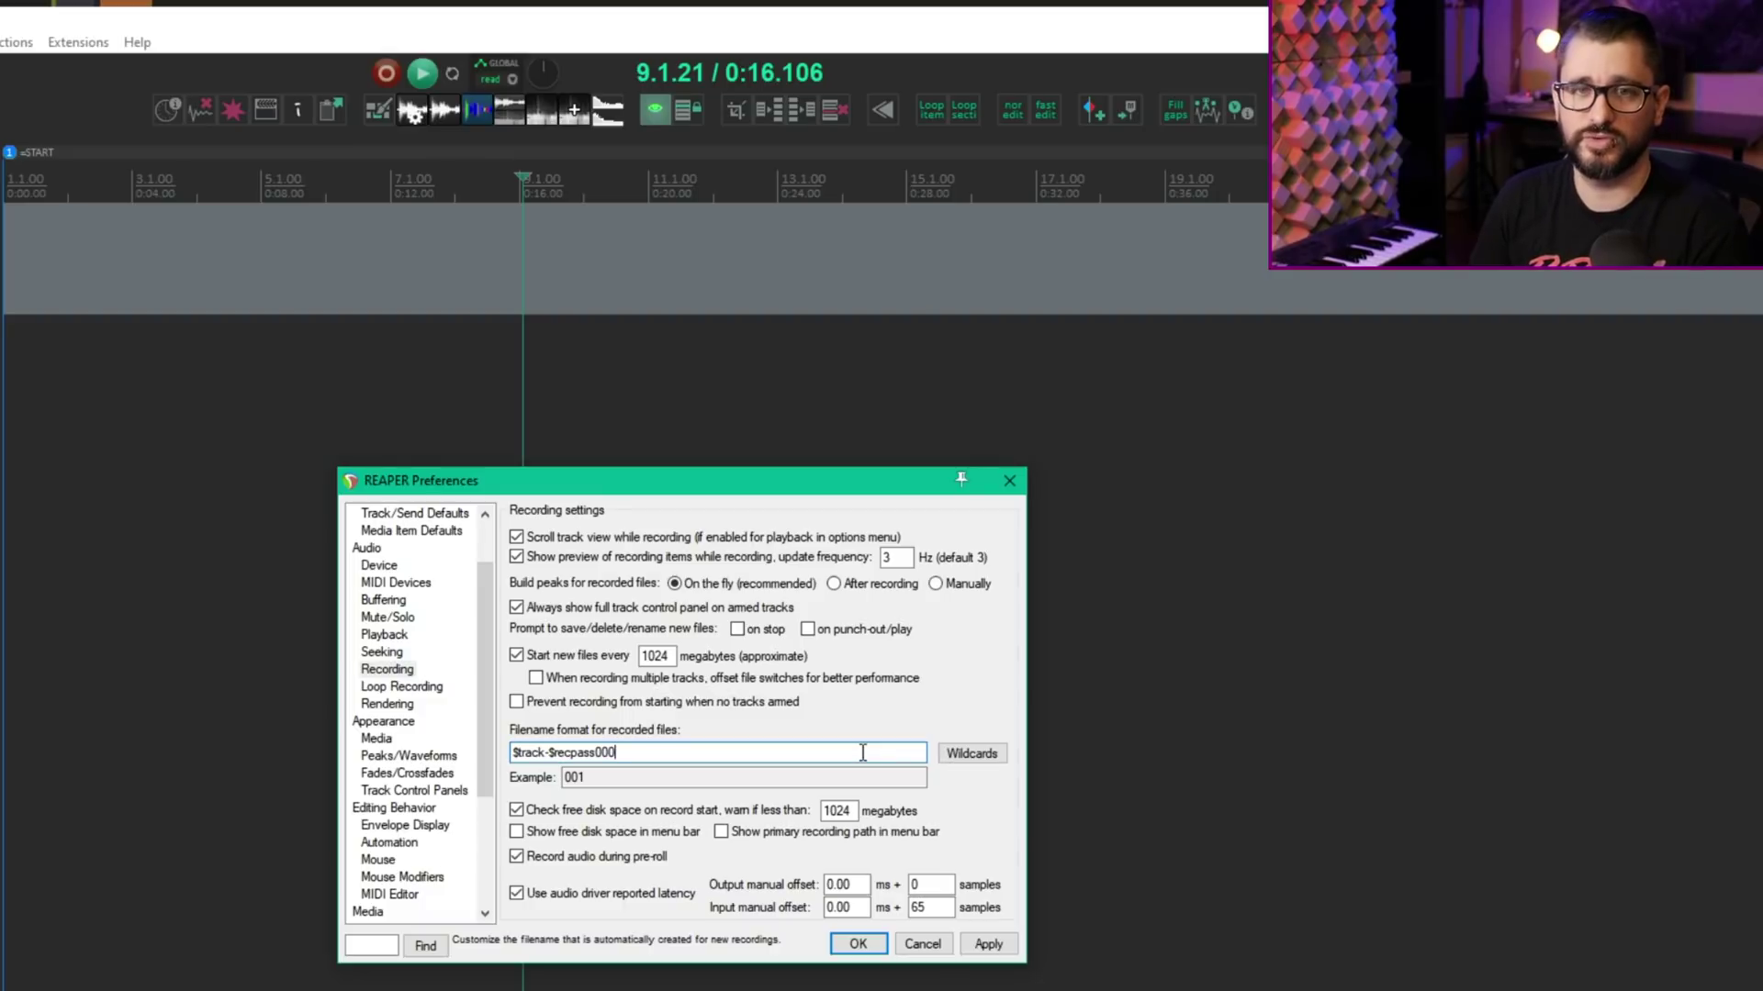
left_click(973, 754)
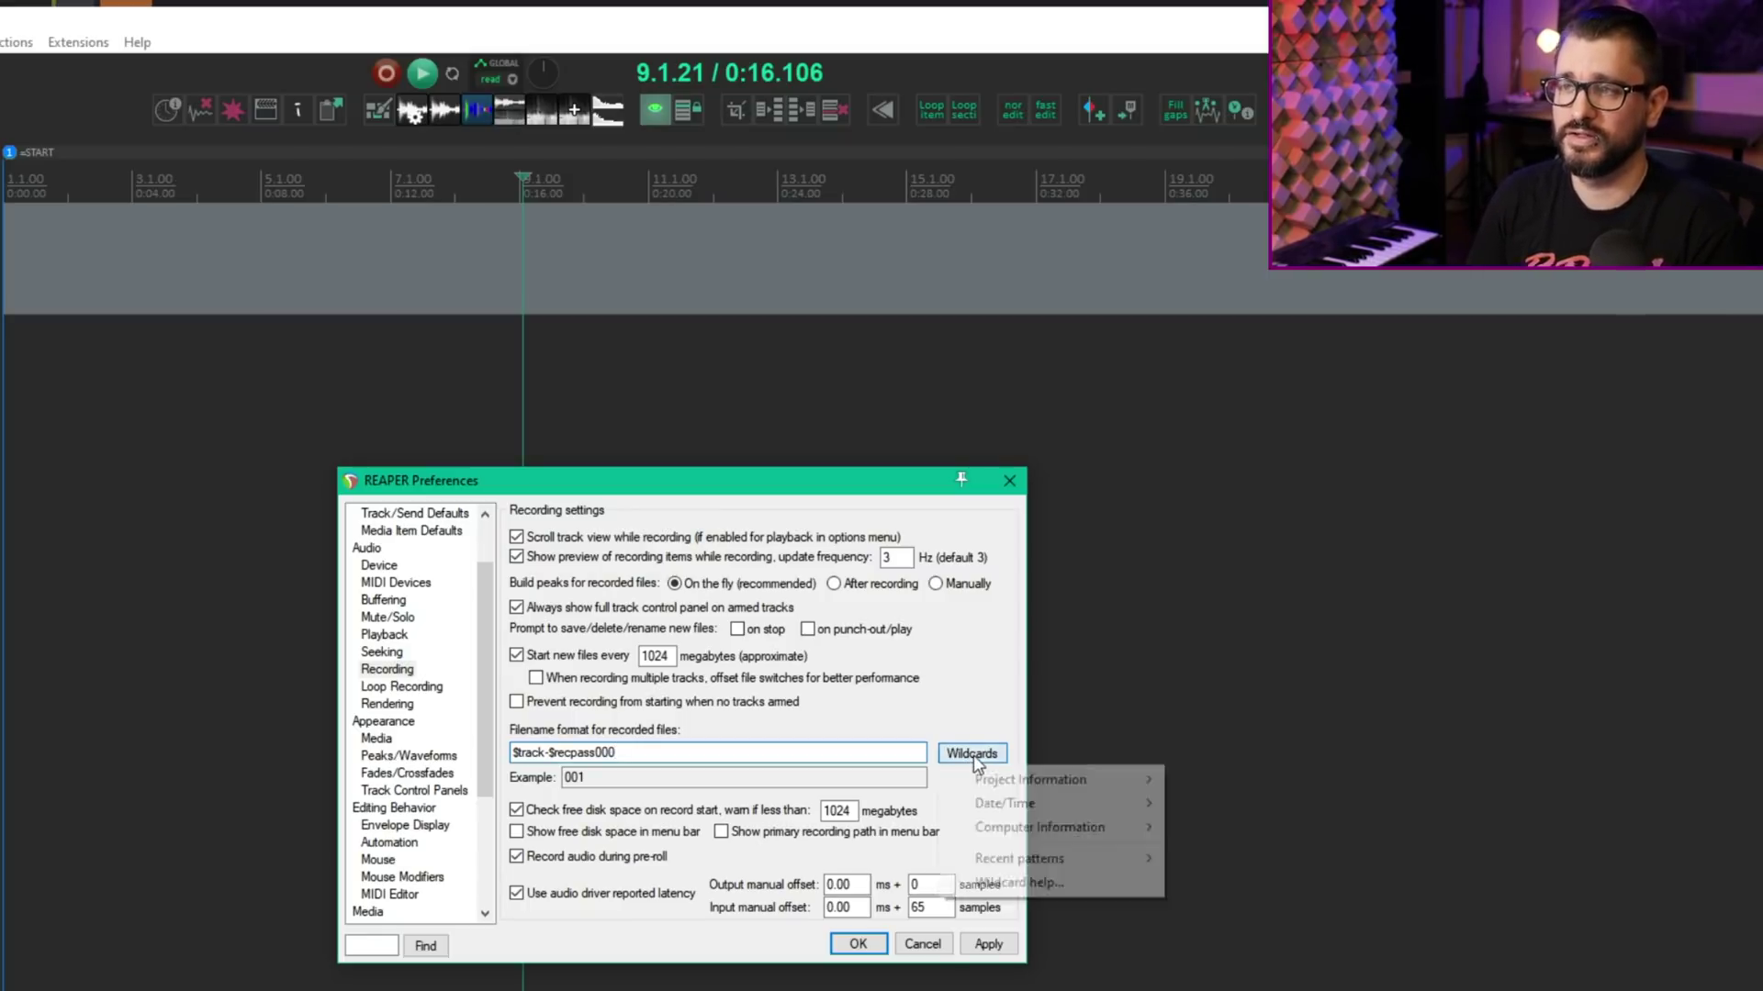
left_click(1051, 883)
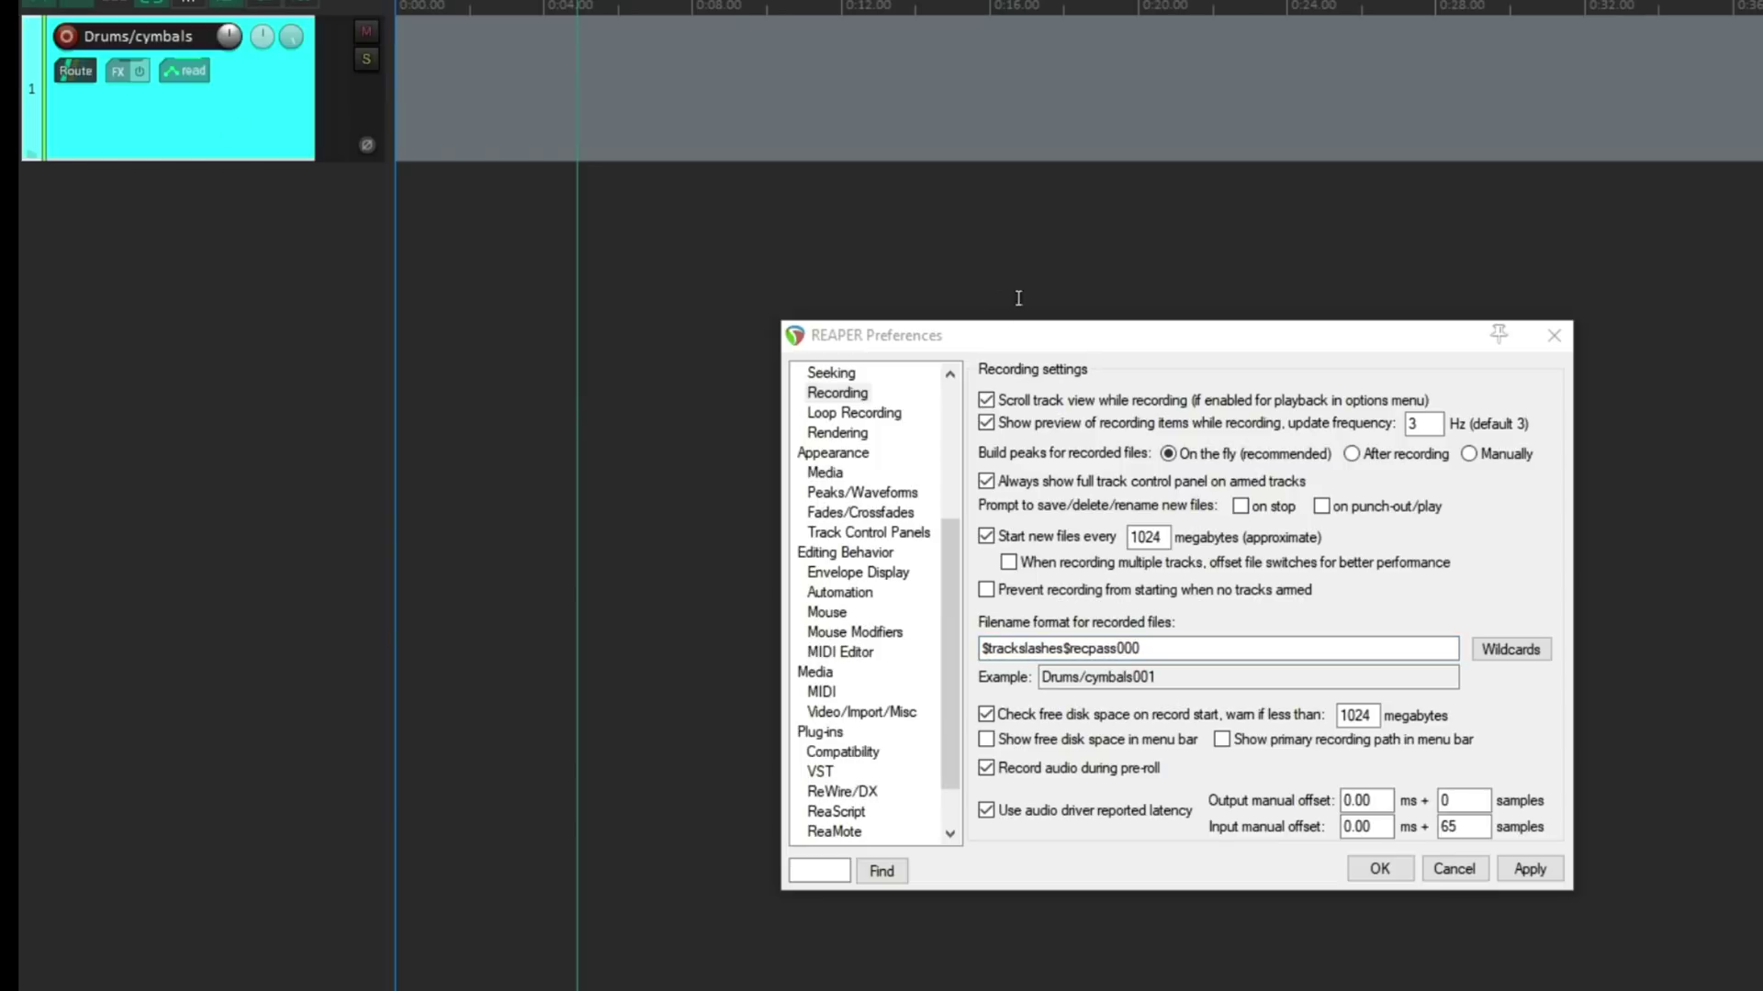
Review the recorded-file filename format $trackslashes$recpass000 against the Drums/cymbals track name and accept the Recording preferences.
left_click_drag(1014, 334, 905, 173)
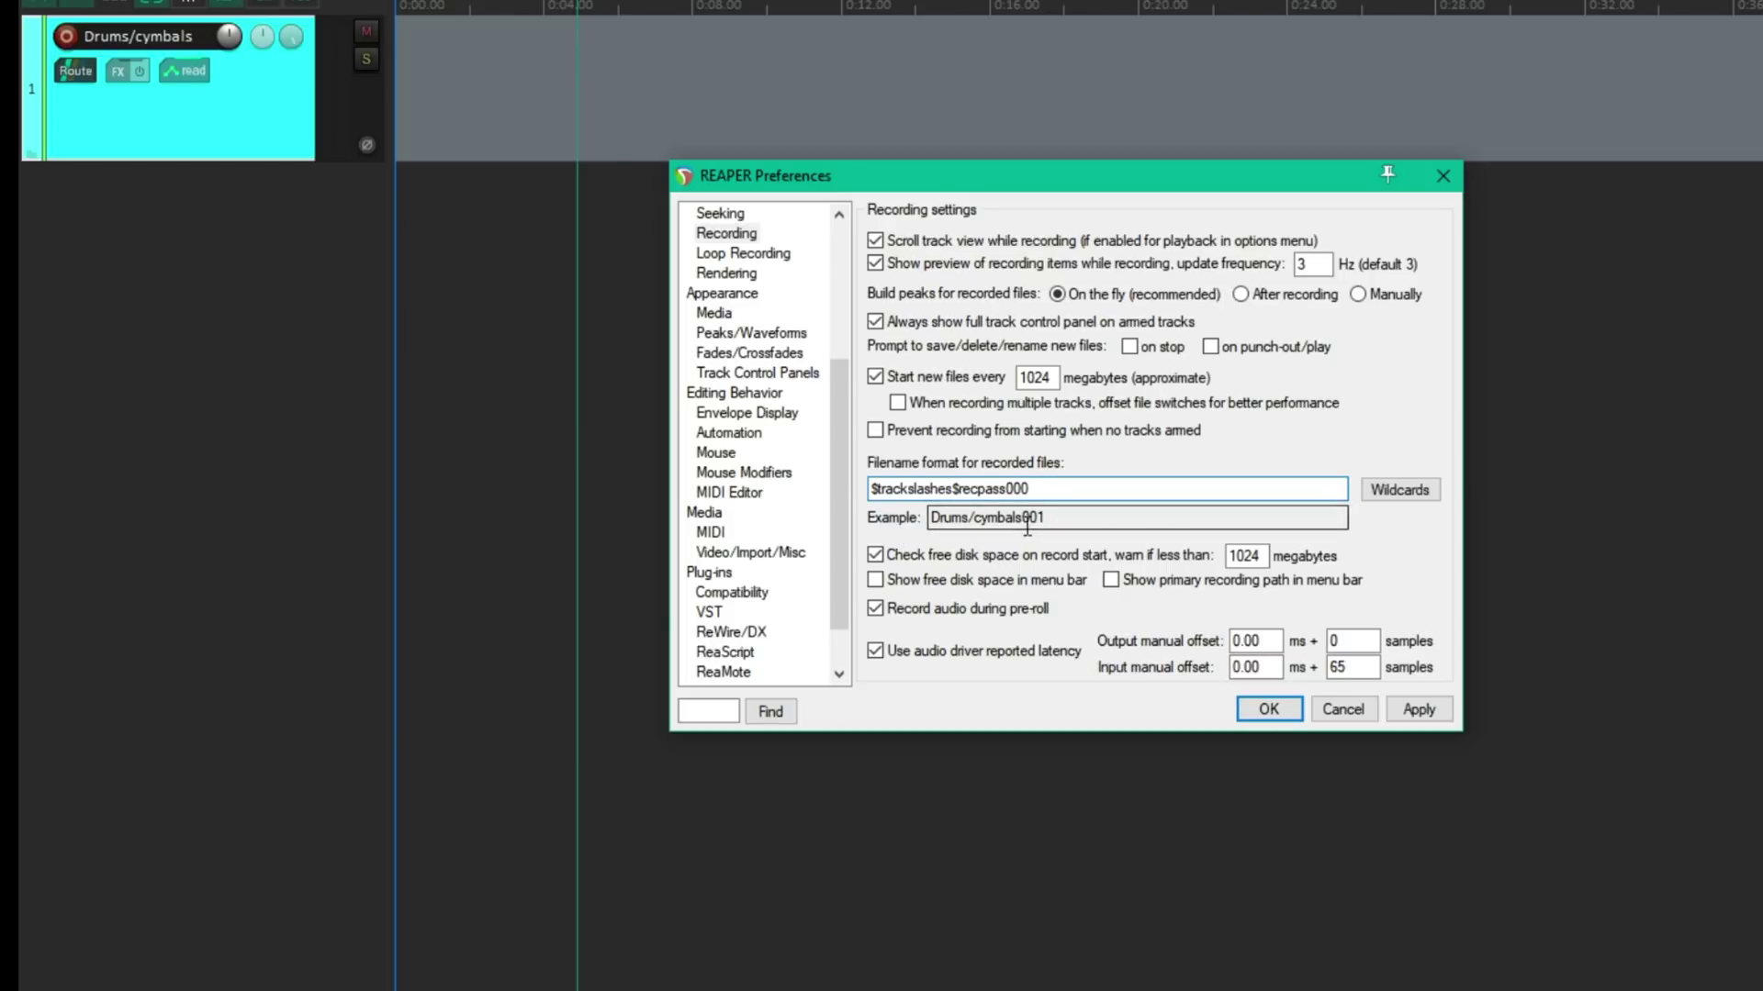
left_click(20, 27)
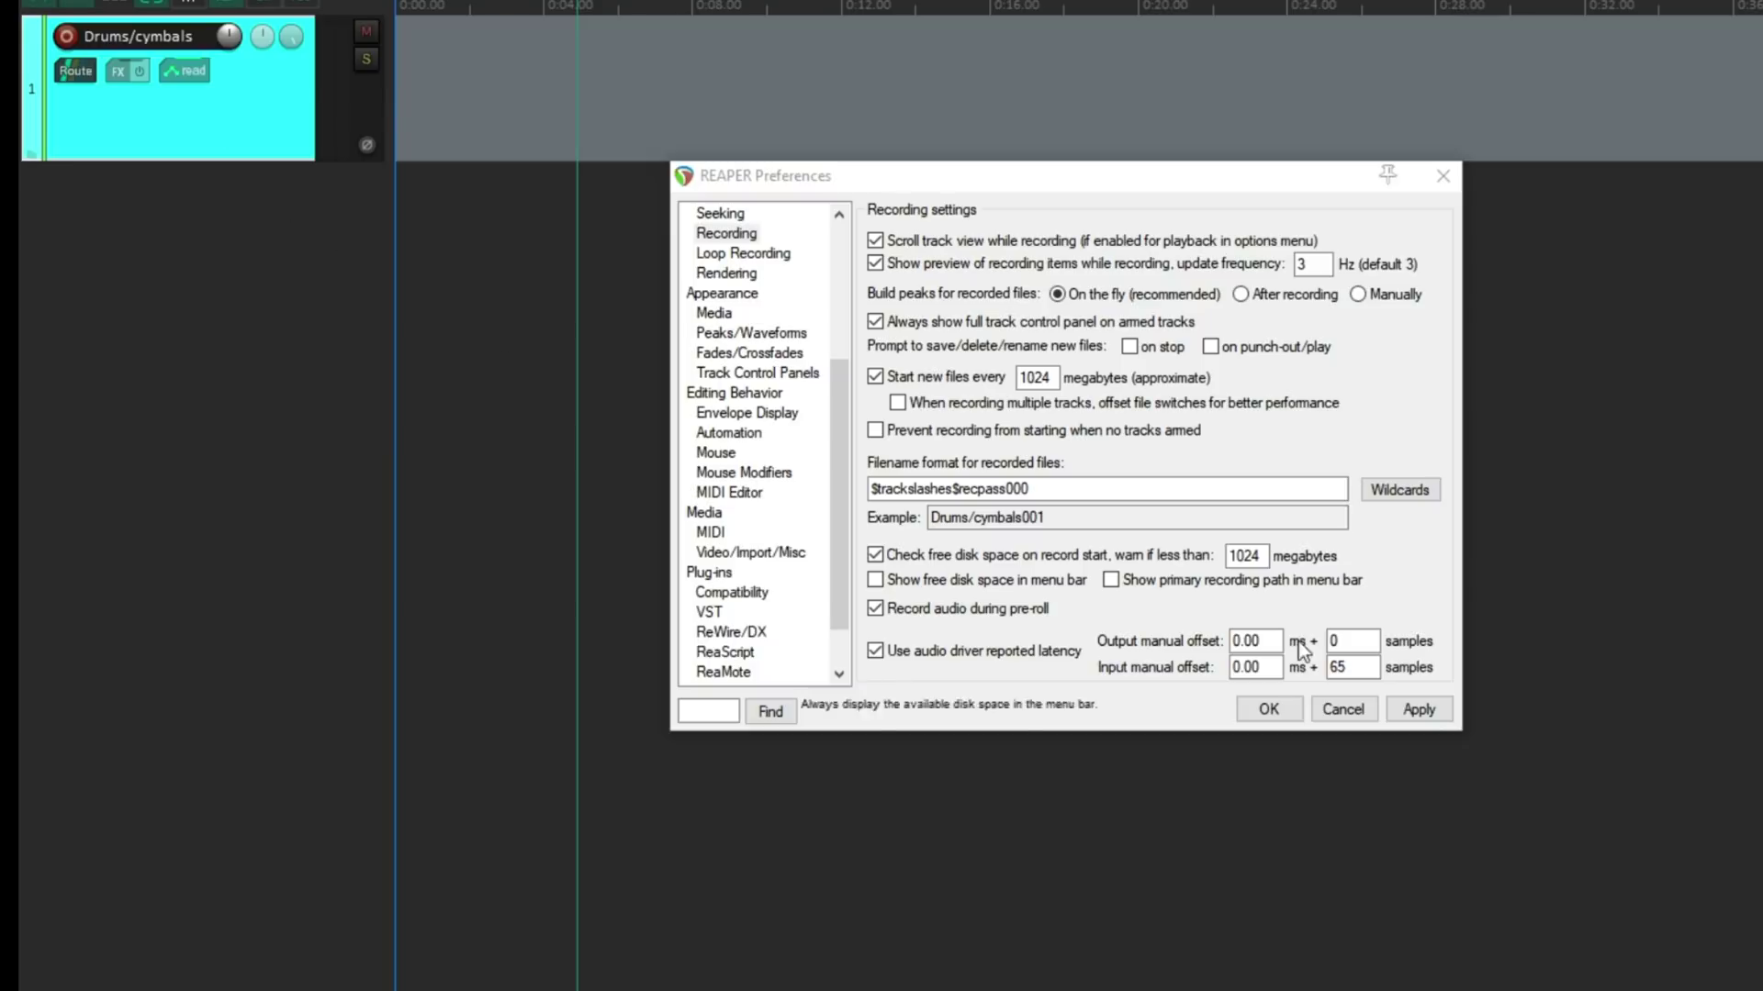
left_click(1268, 709)
left_click(510, 140)
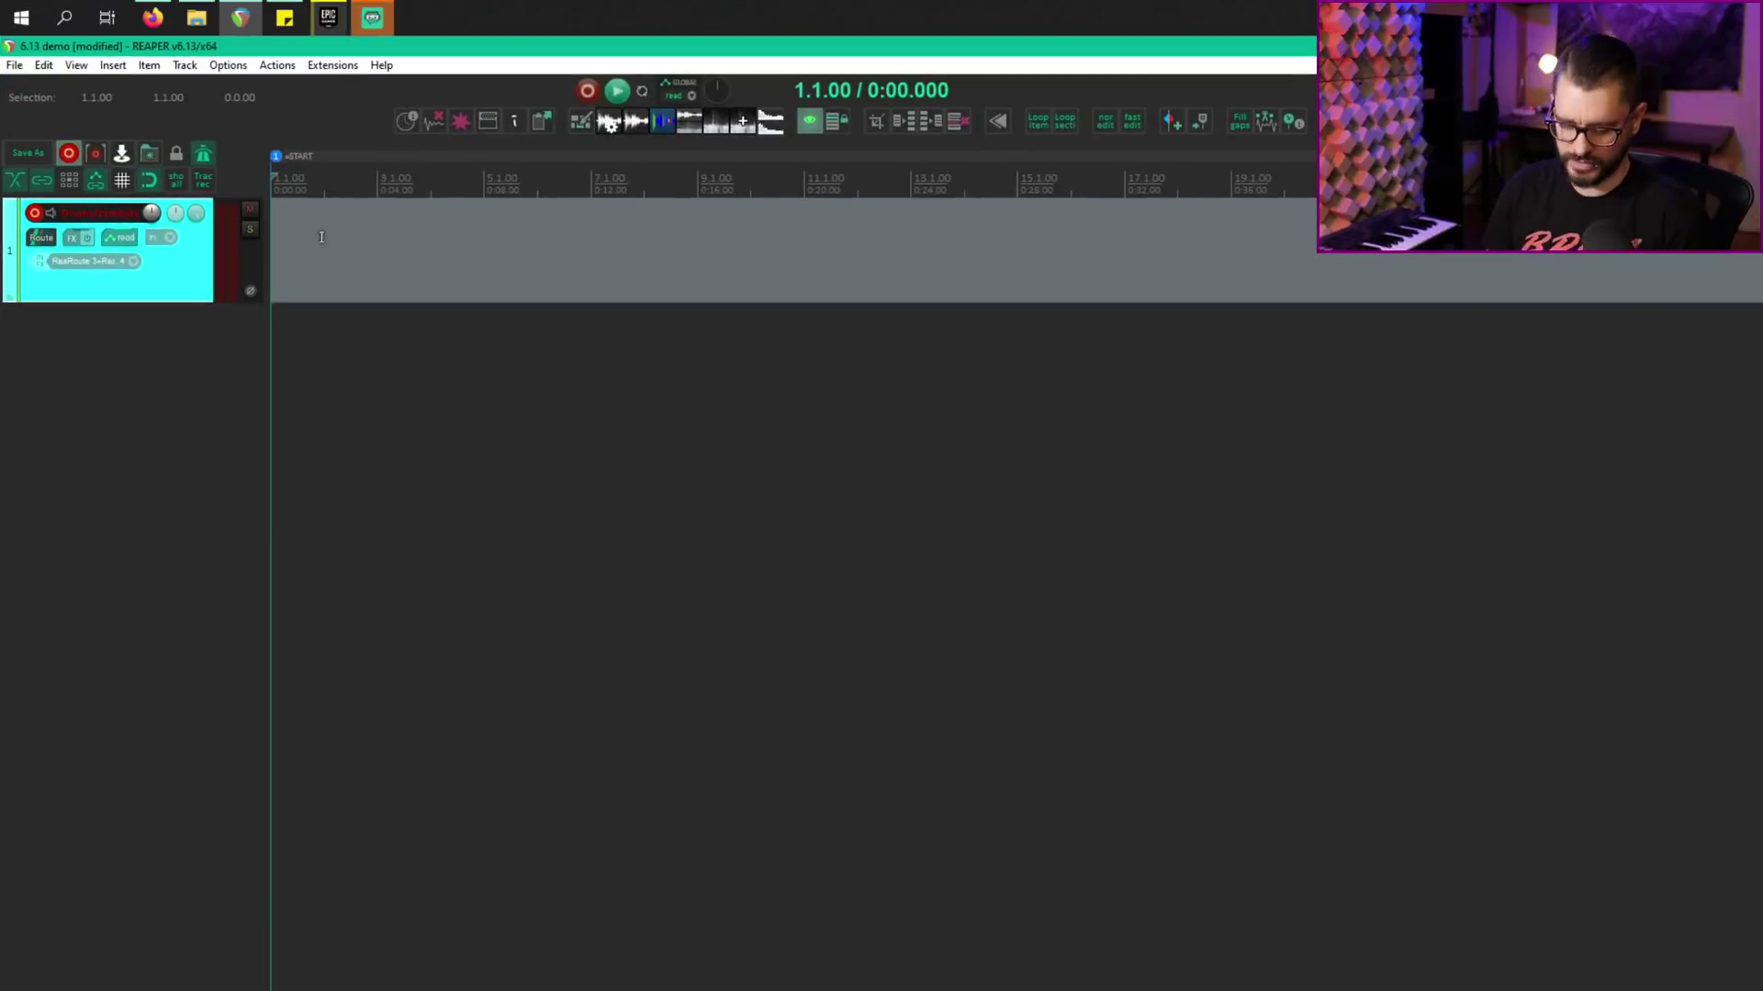
Record a short take on the armed Drums/cymbals track from 1.1.00 and open the Drums audio folder in File Explorer.
key("ctrl+r")
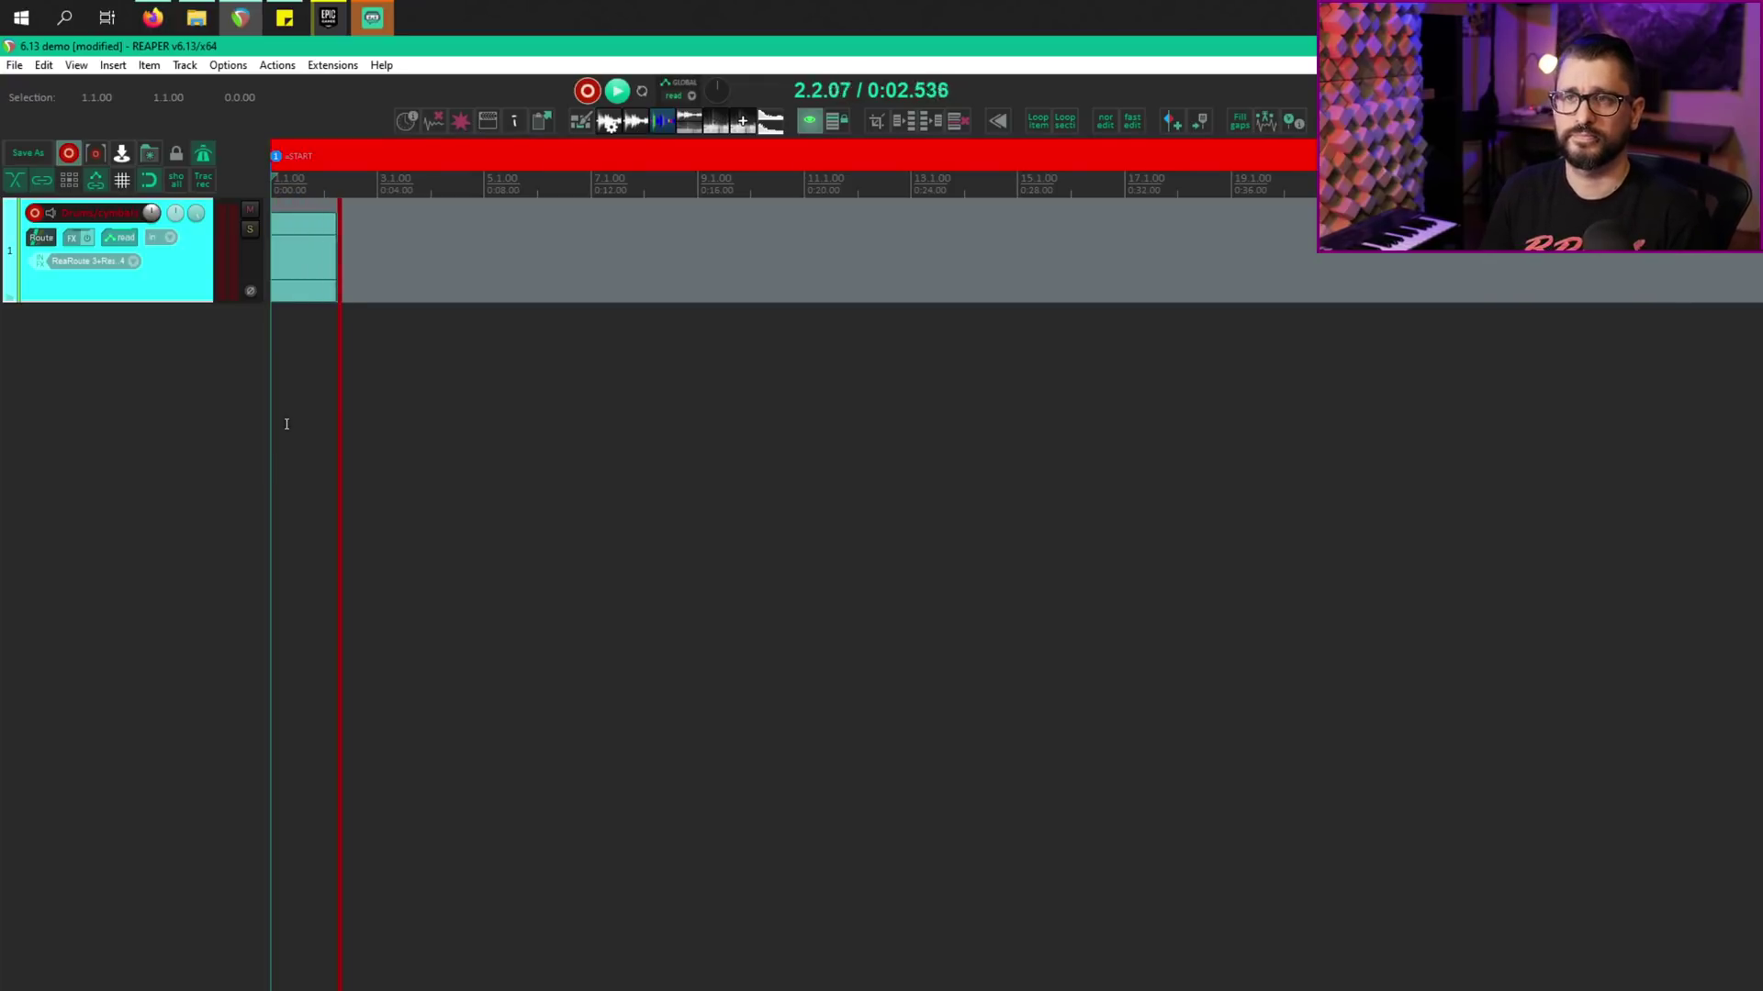
key("space")
key("alt+Tab")
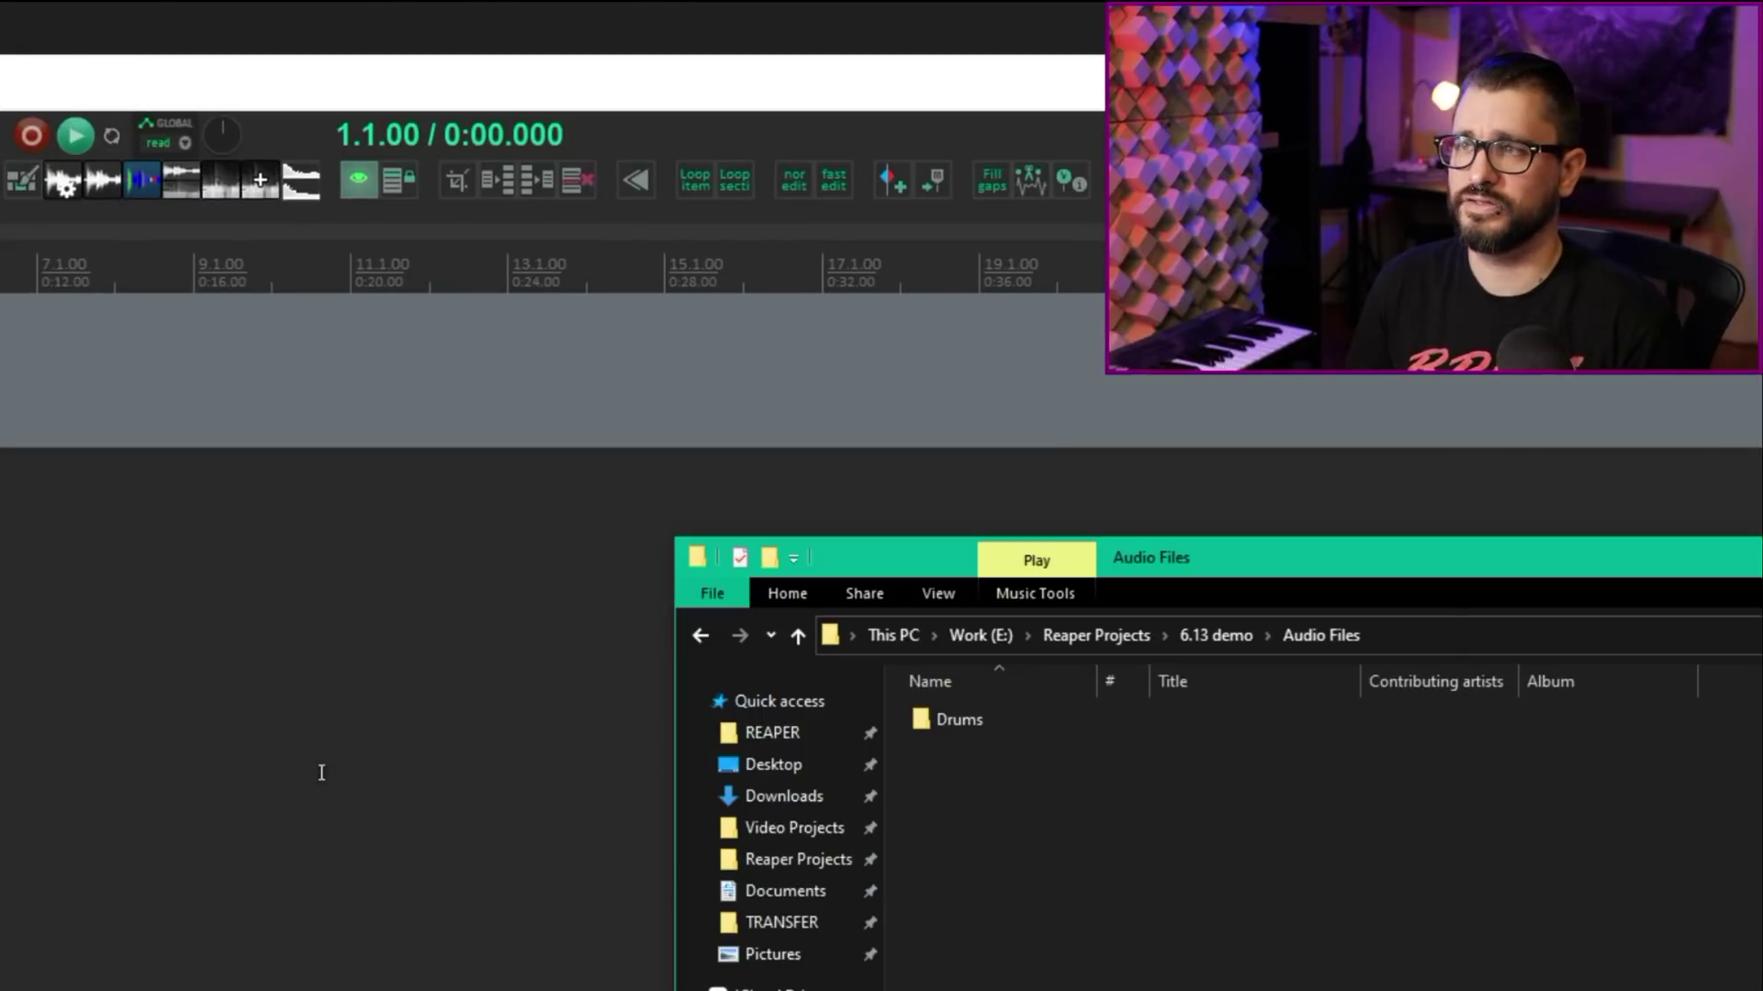
double_click(978, 723)
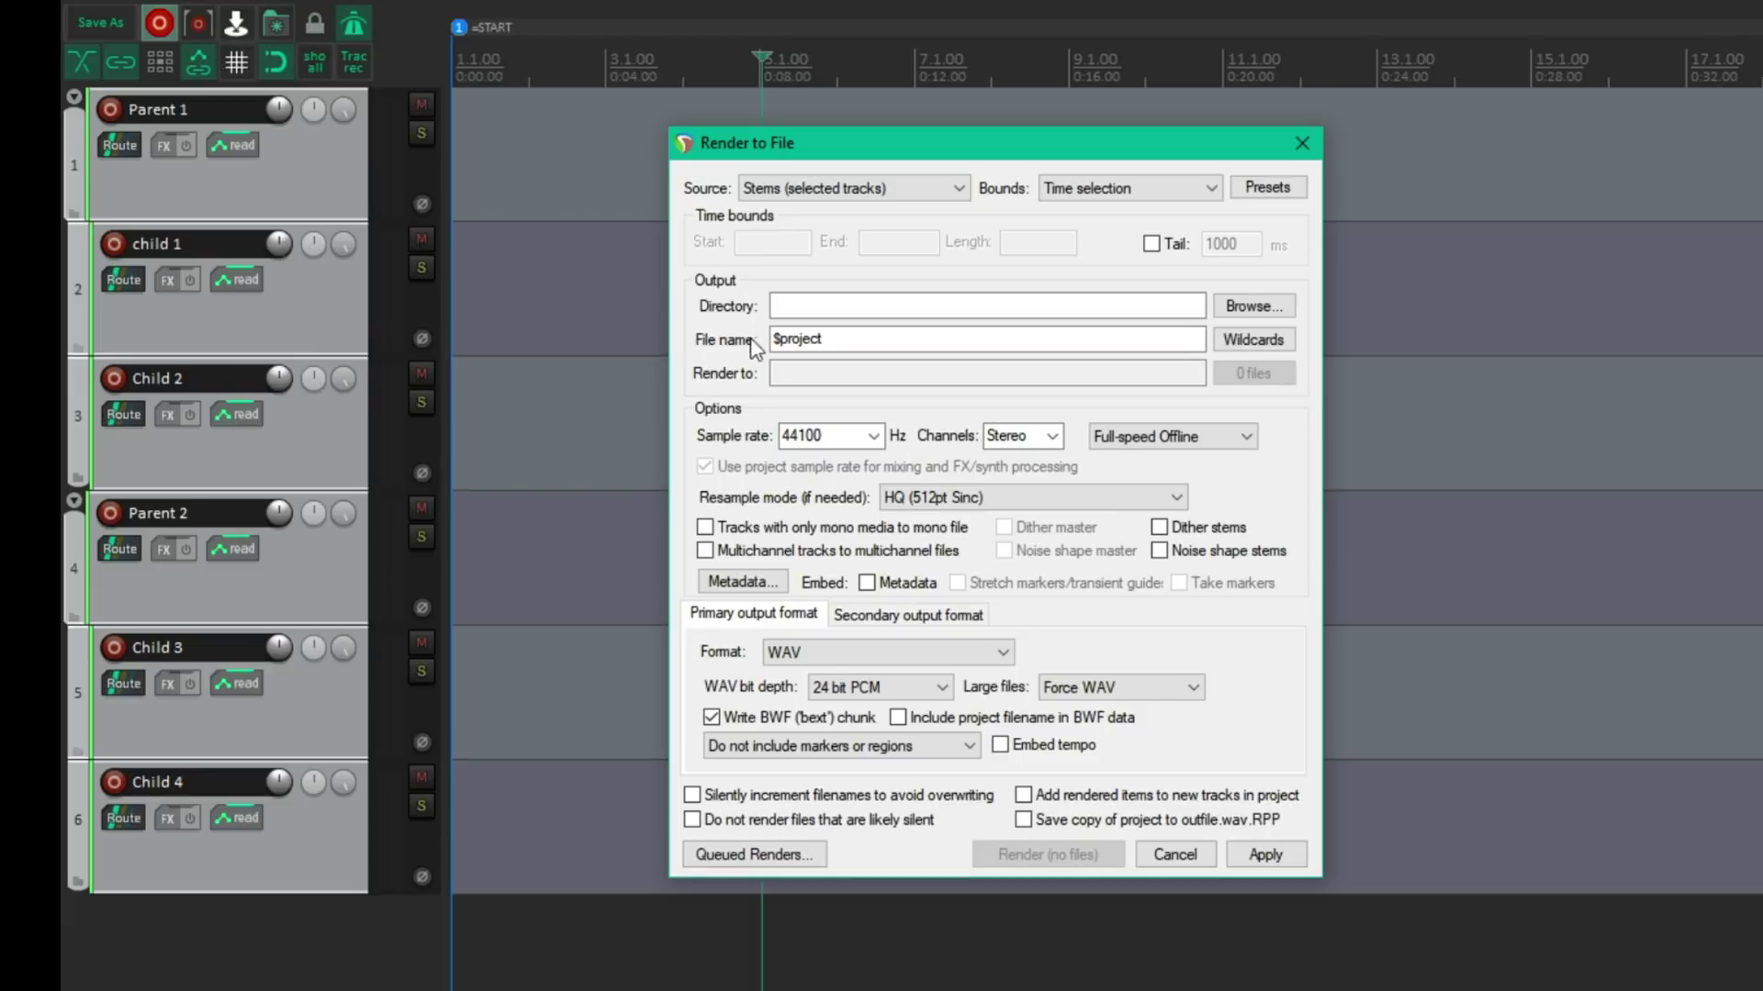
Move the Render to File dialog aside and make a time selection from 1.1.00 to 6.4.15 as the render bounds.
left_click_drag(789, 145, 767, 154)
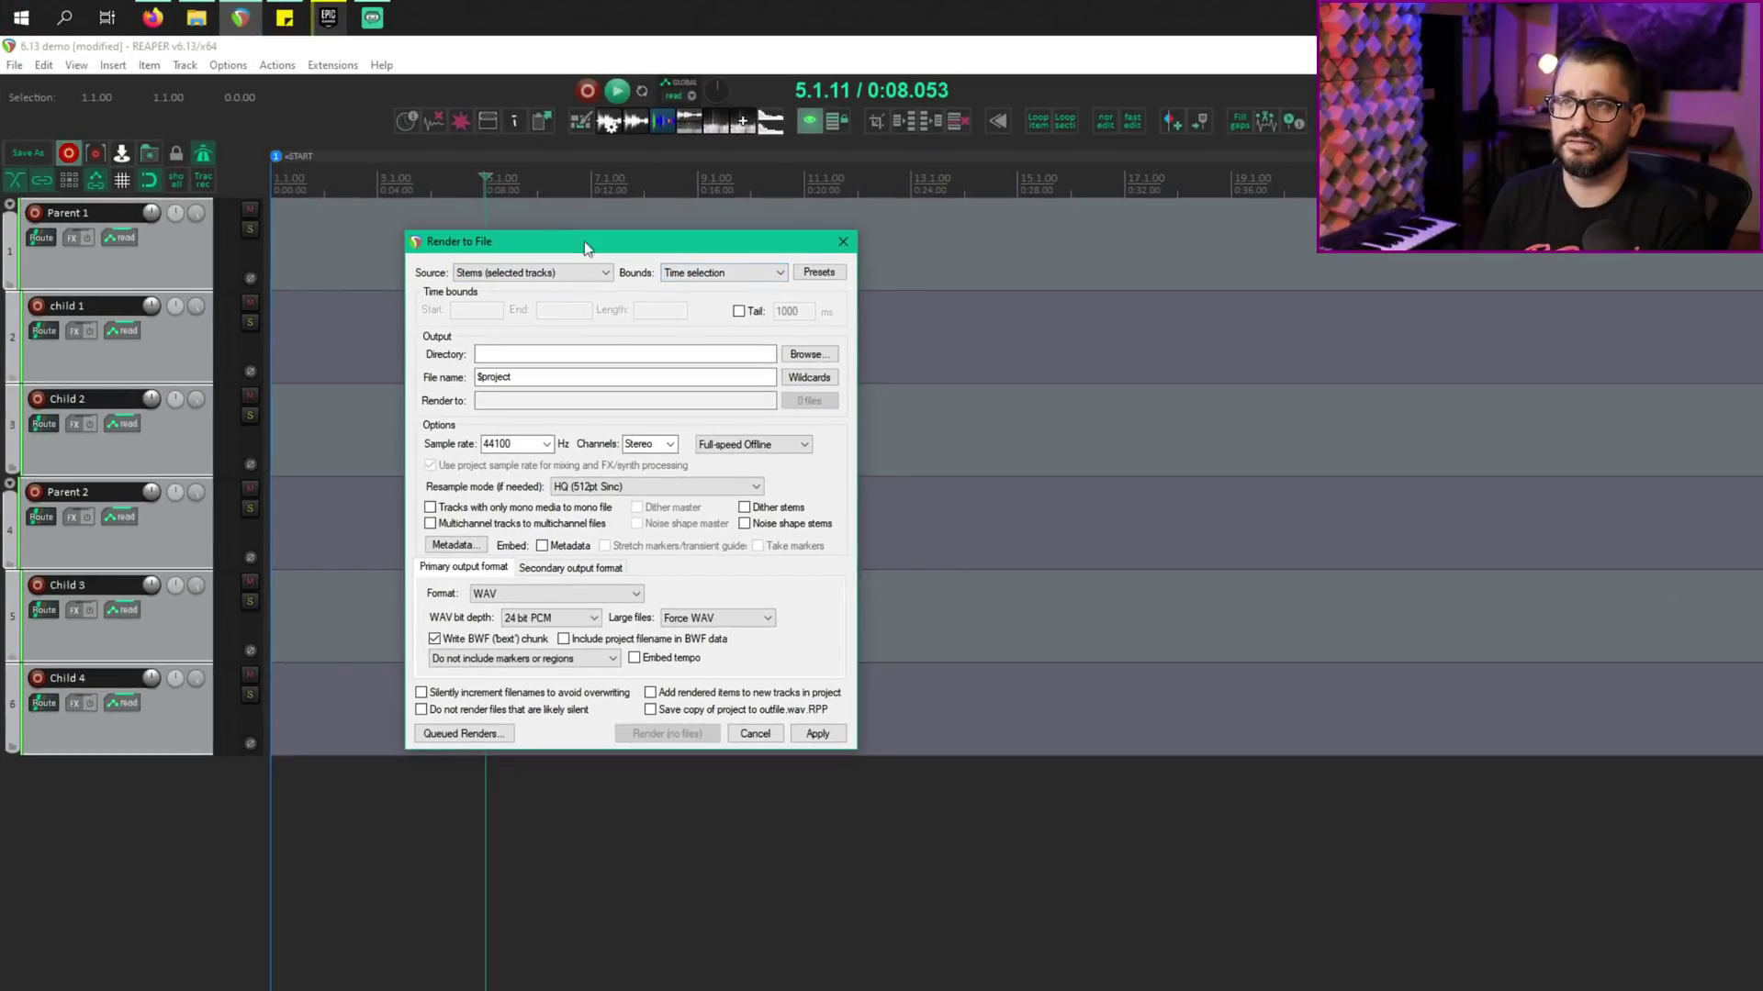
left_click(1044, 199)
left_click(694, 303)
left_click_drag(581, 184, 274, 184)
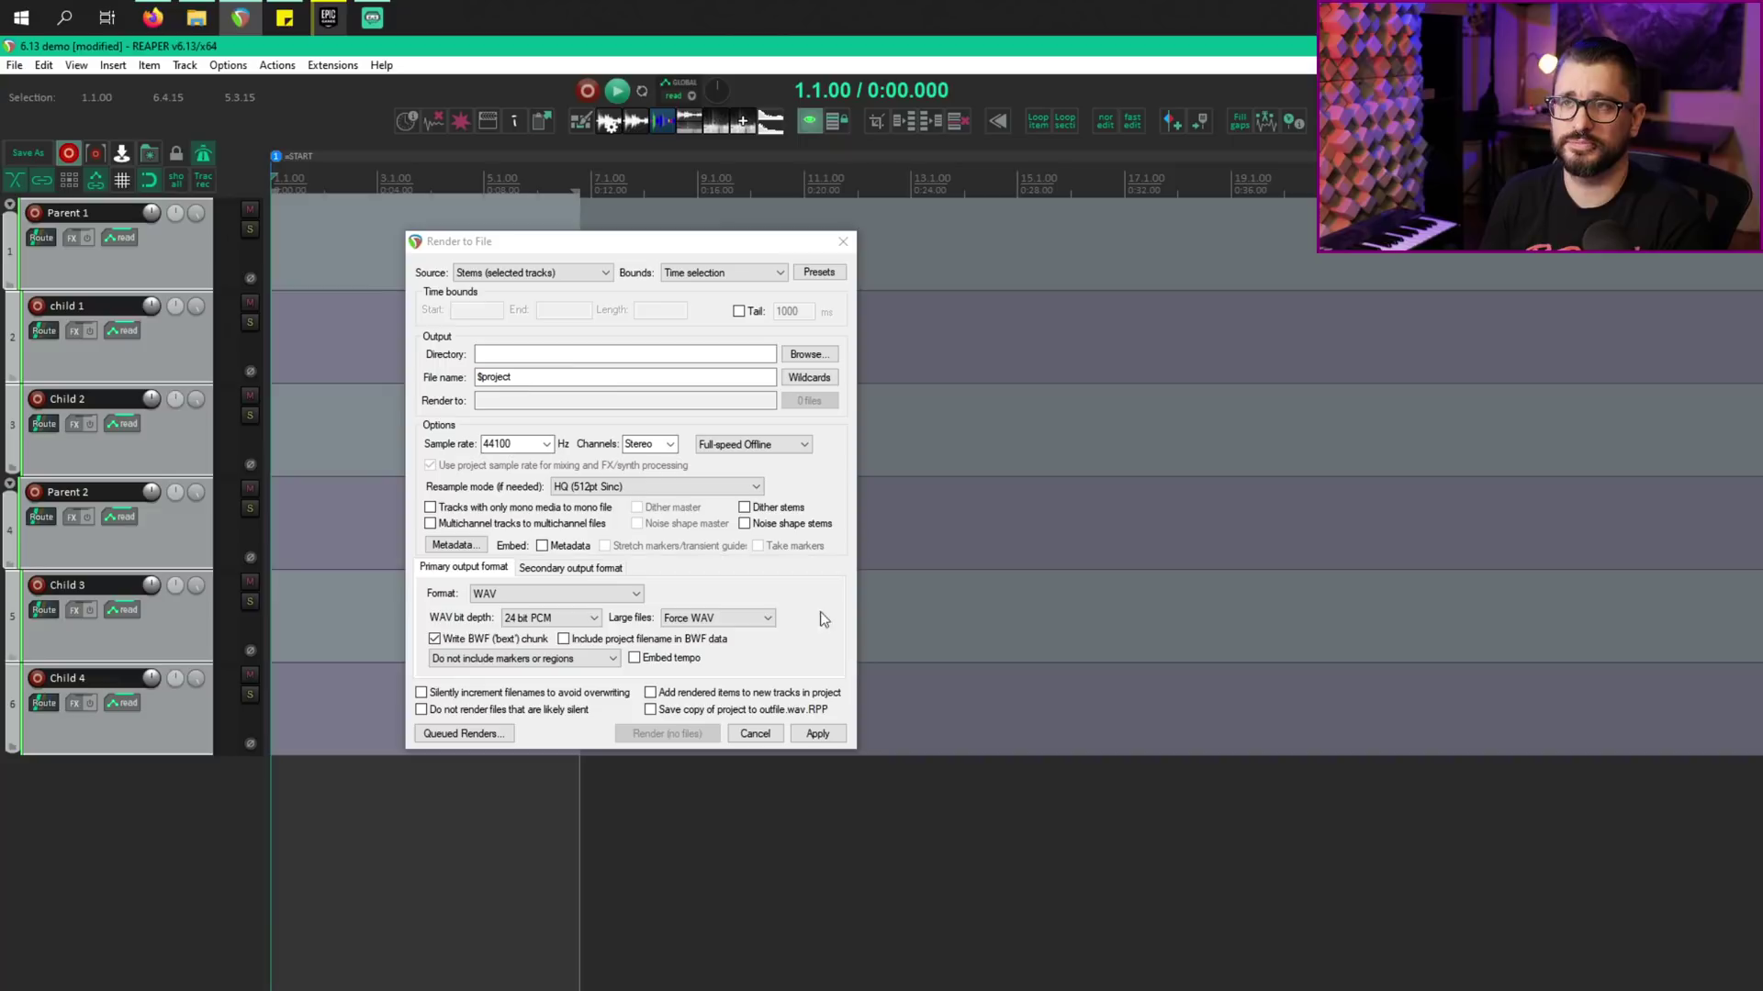
Replace the render file name with the wildcard pattern $folders/$track.
double_click(515, 377)
key("BackSpace")
left_click(808, 377)
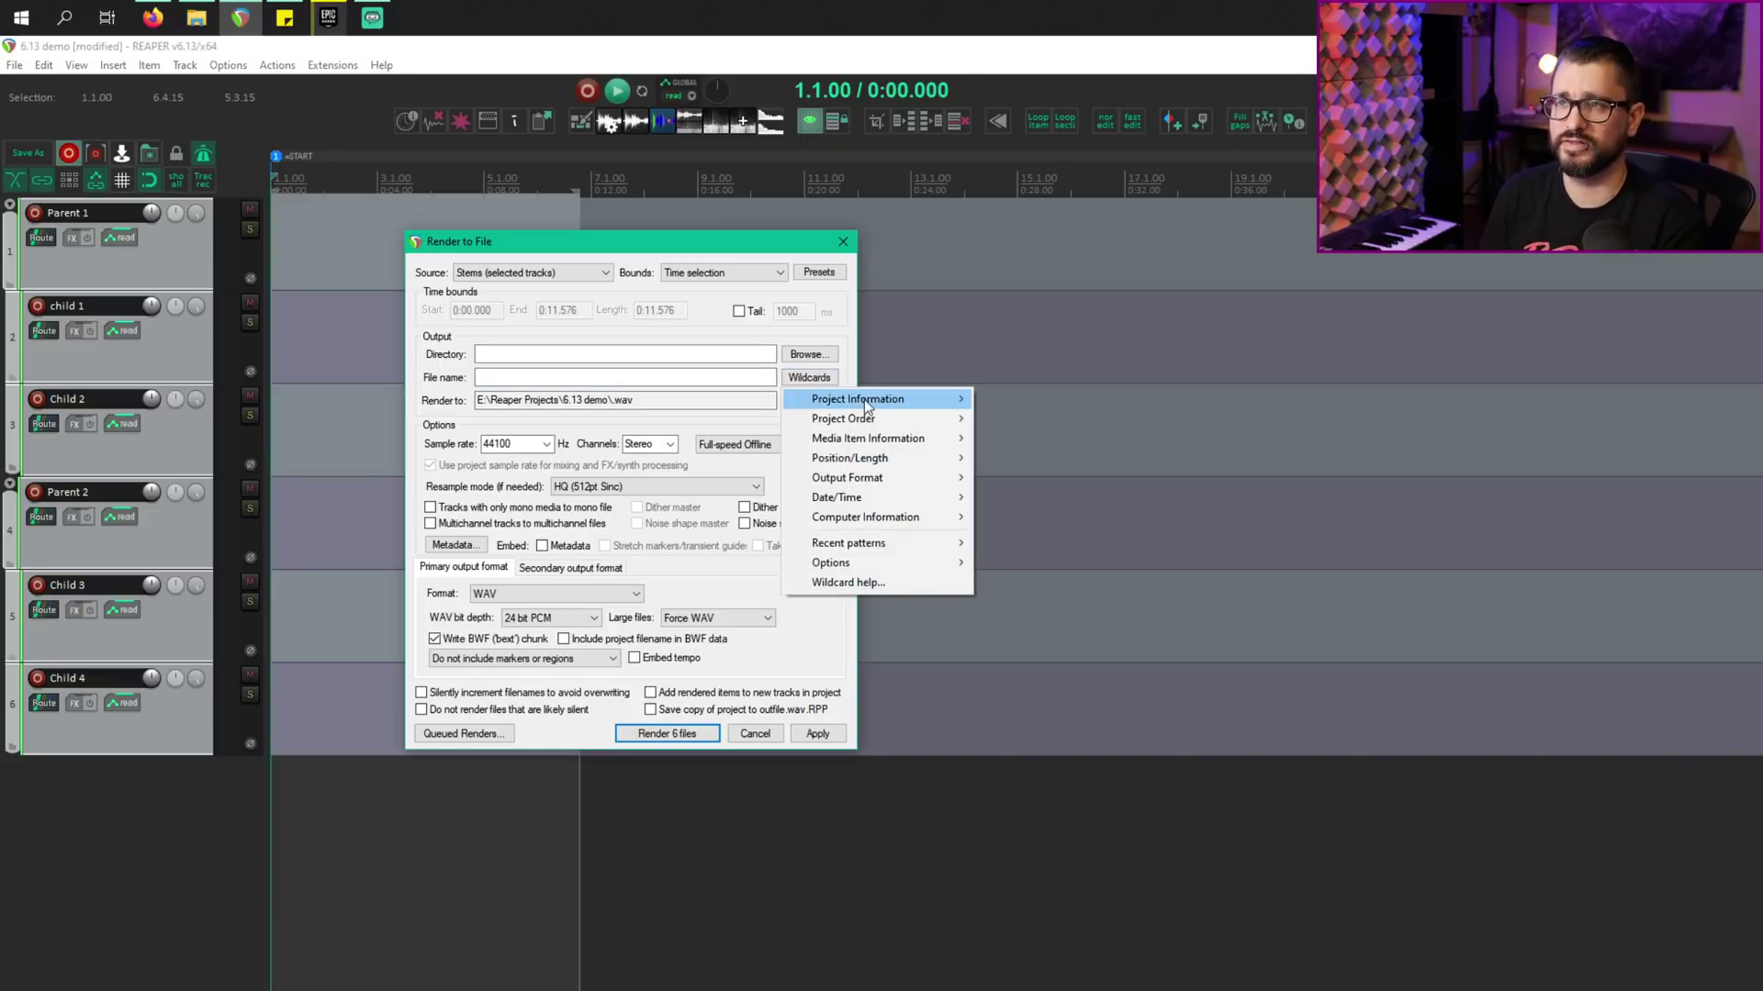
mouse_move(929, 406)
left_click(1045, 498)
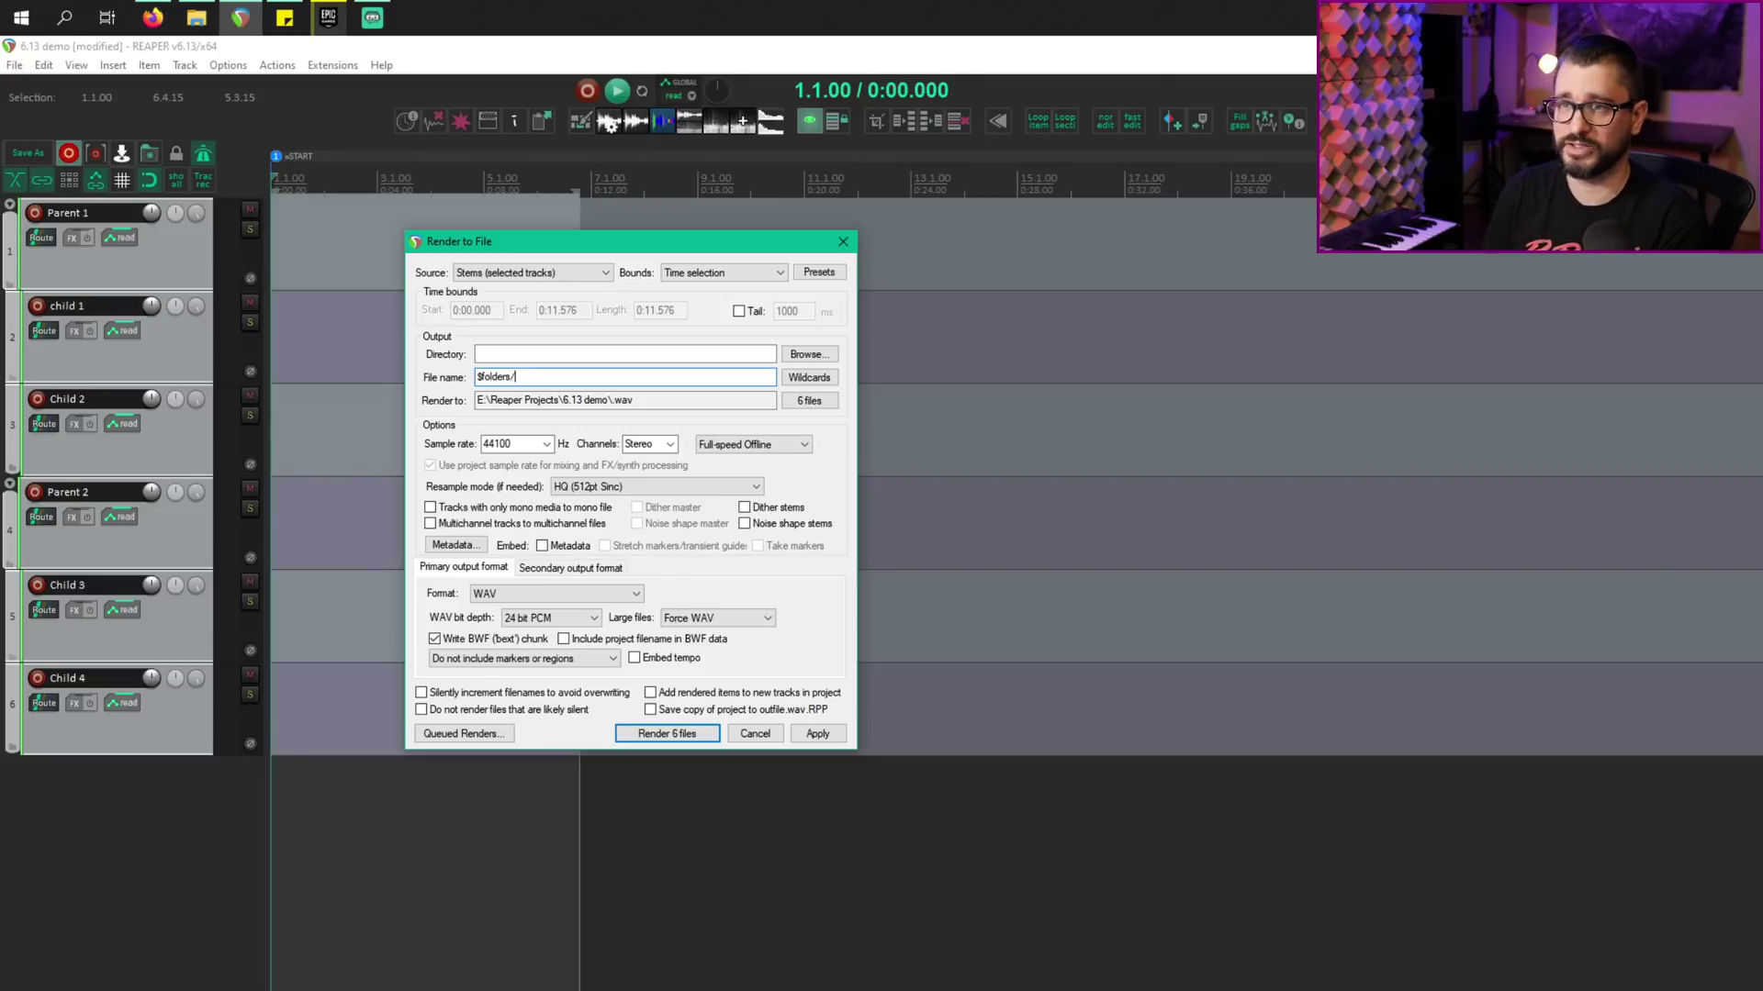
left_click(808, 377)
mouse_move(852, 397)
left_click(1057, 439)
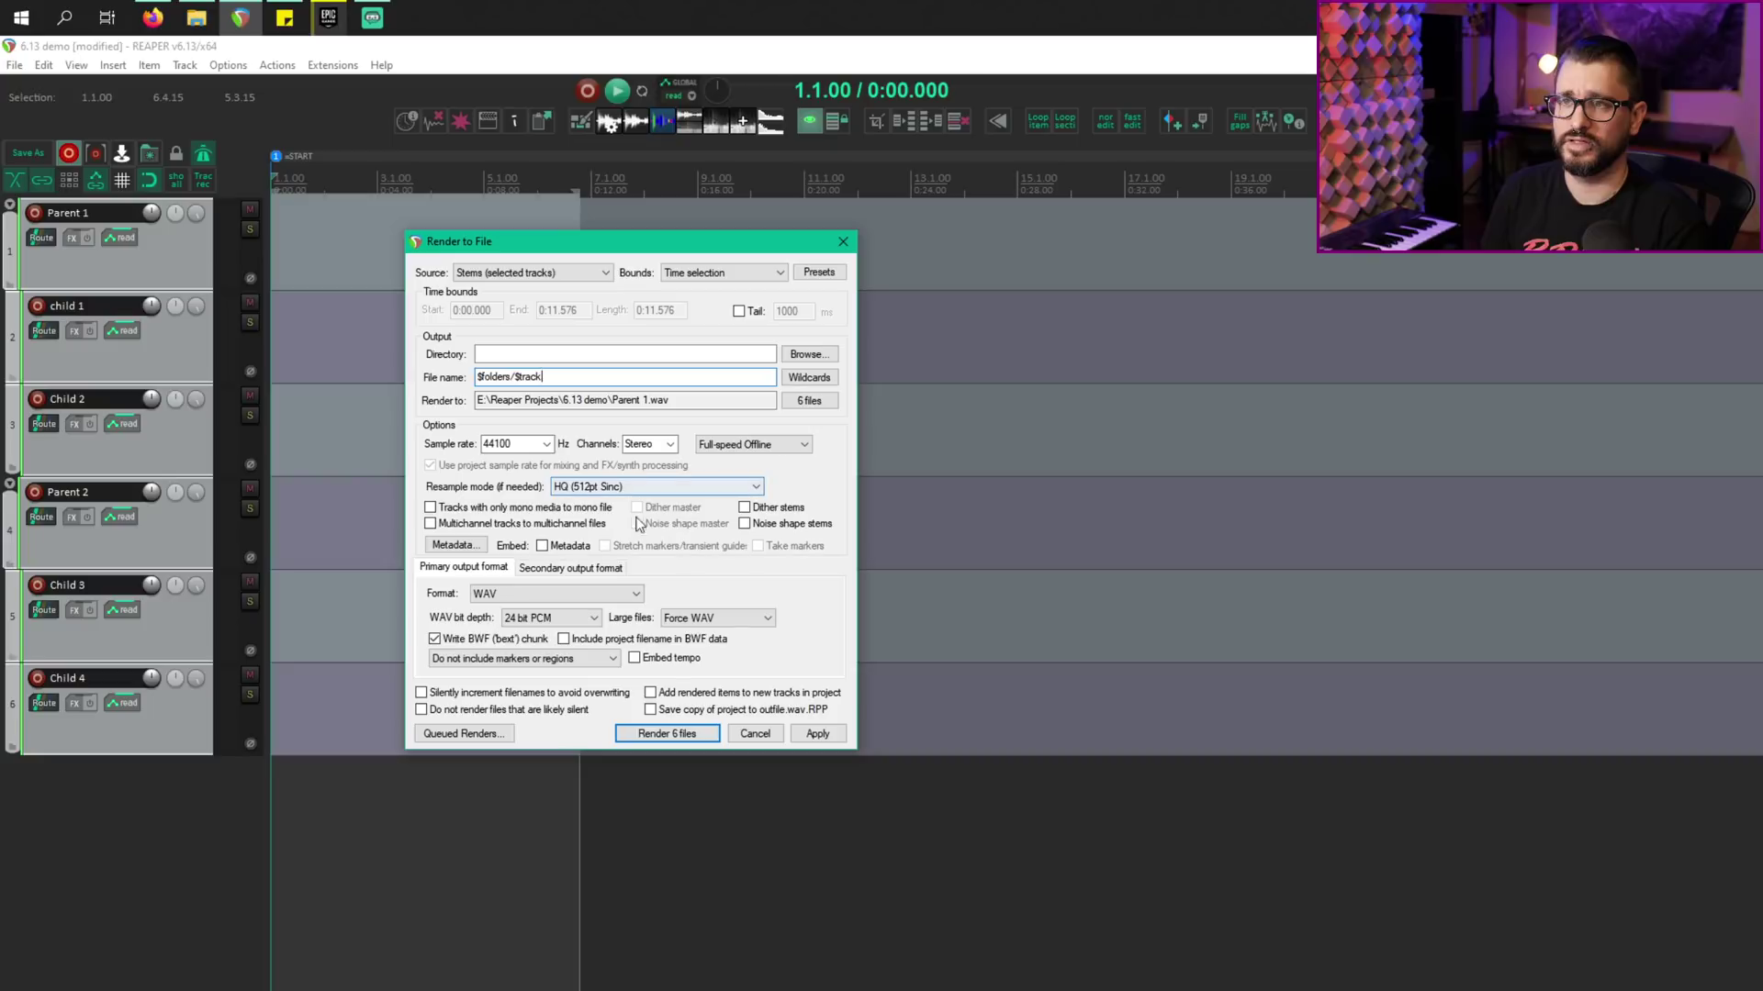
Check the list of output file paths and render the selected parent and child tracks as stems.
mouse_move(797, 410)
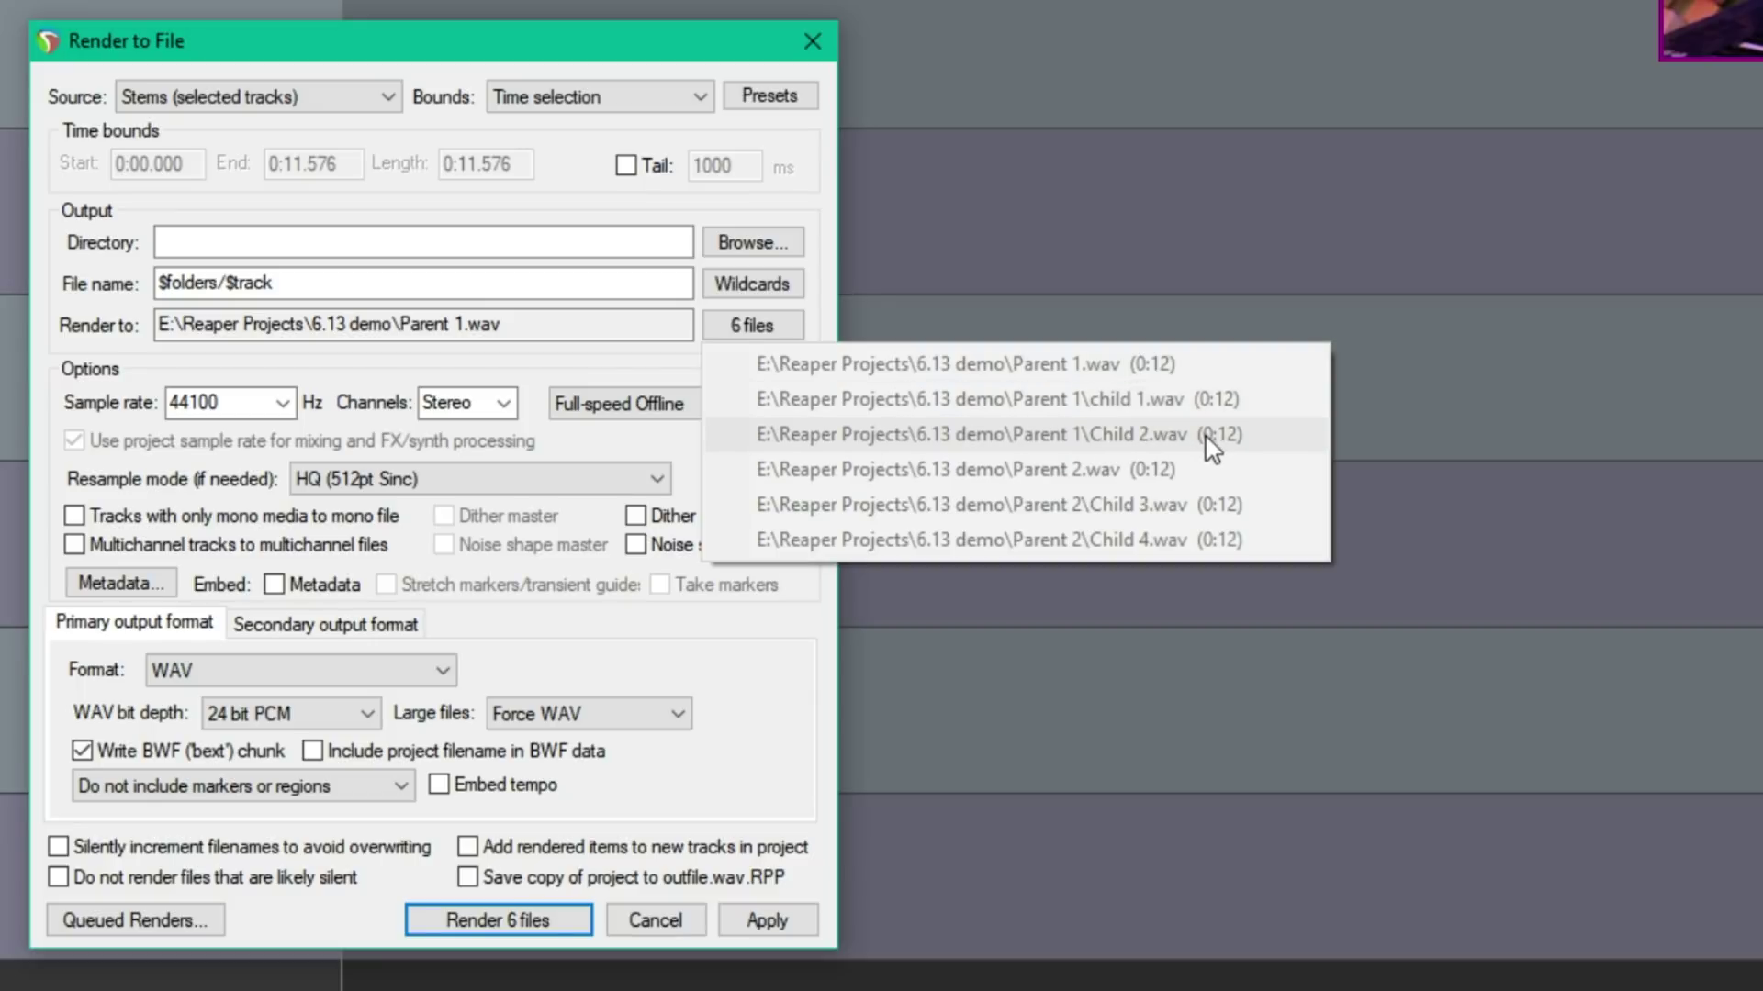
left_click(1202, 469)
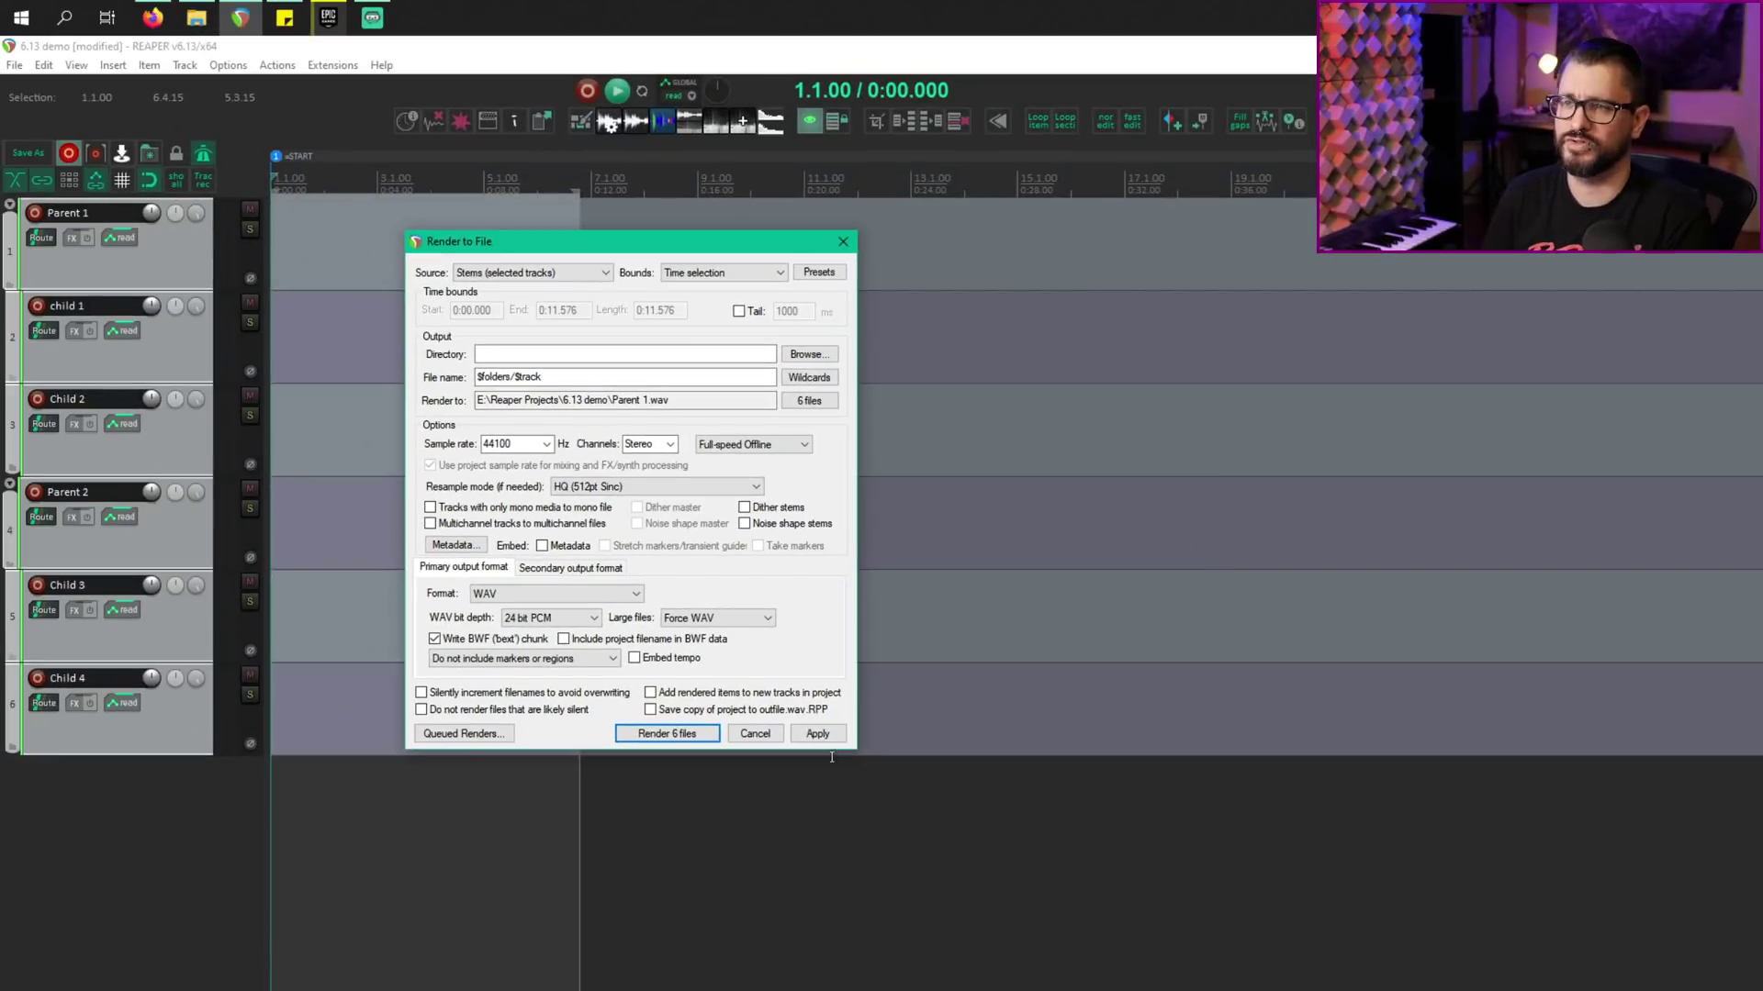
left_click(667, 734)
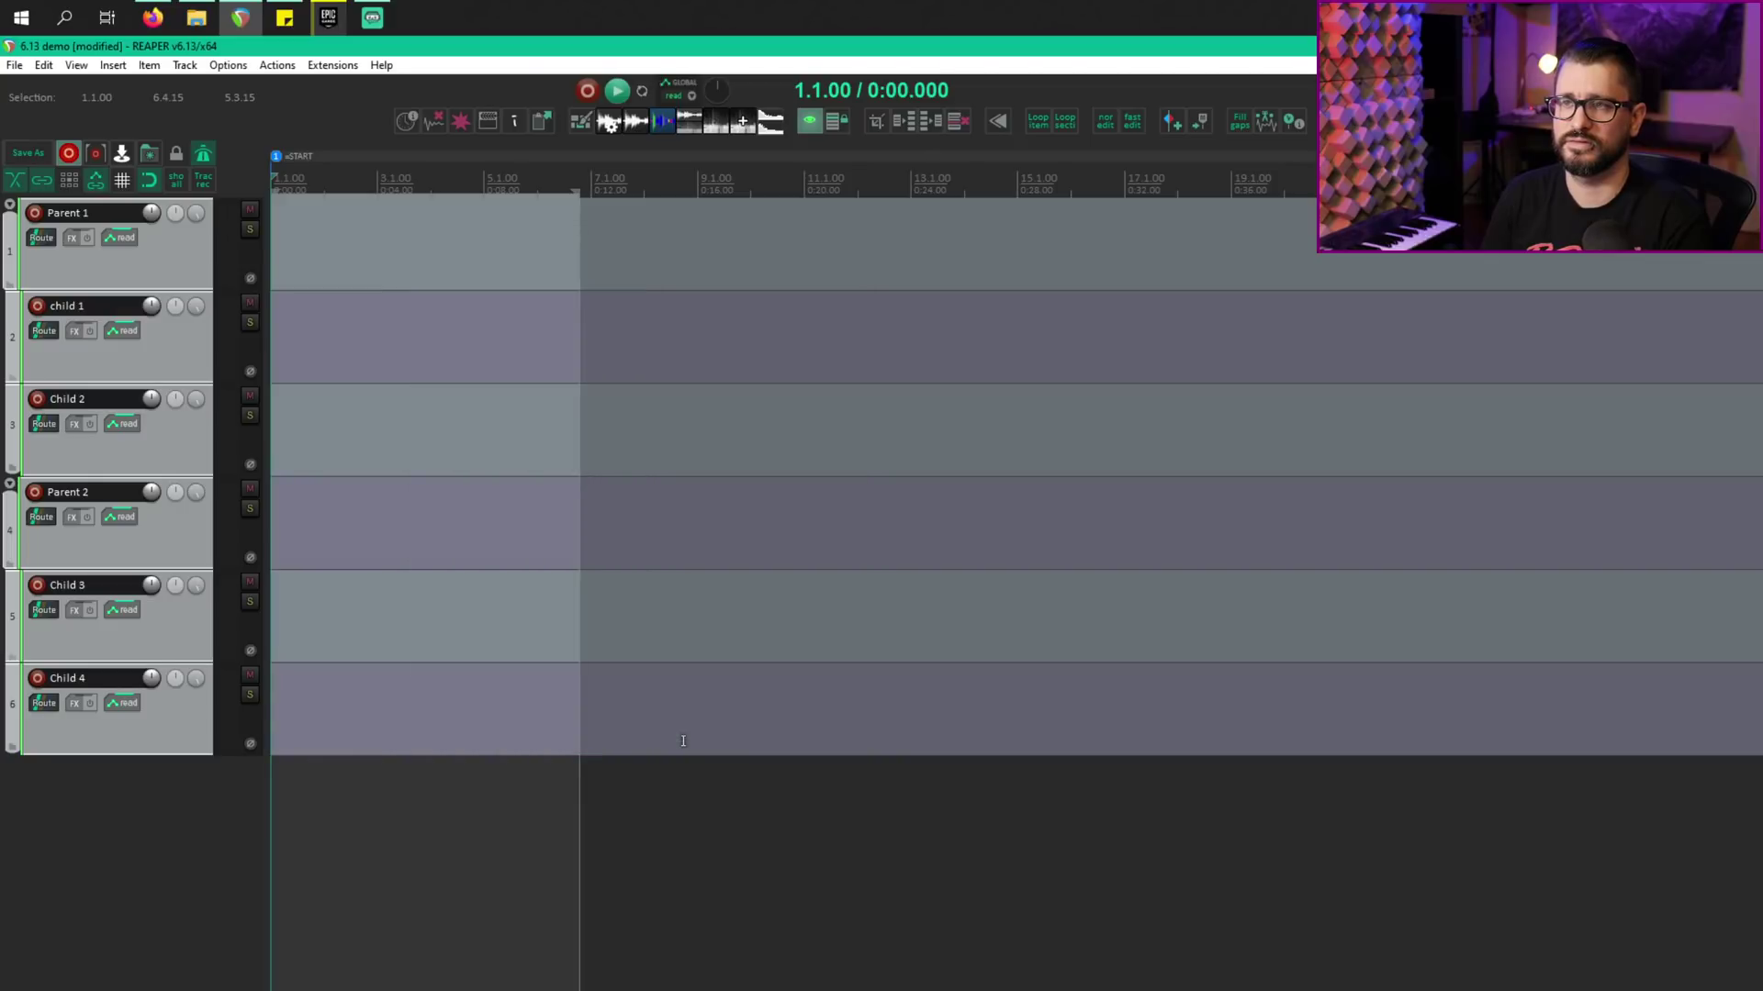
Switch to File Explorer and examine the rendered WAV files in the 6.13 demo folder and its Parent 1 and Parent 2 subfolders.
key("alt+Tab")
left_click(949, 732)
left_click_drag(1022, 600, 1006, 509)
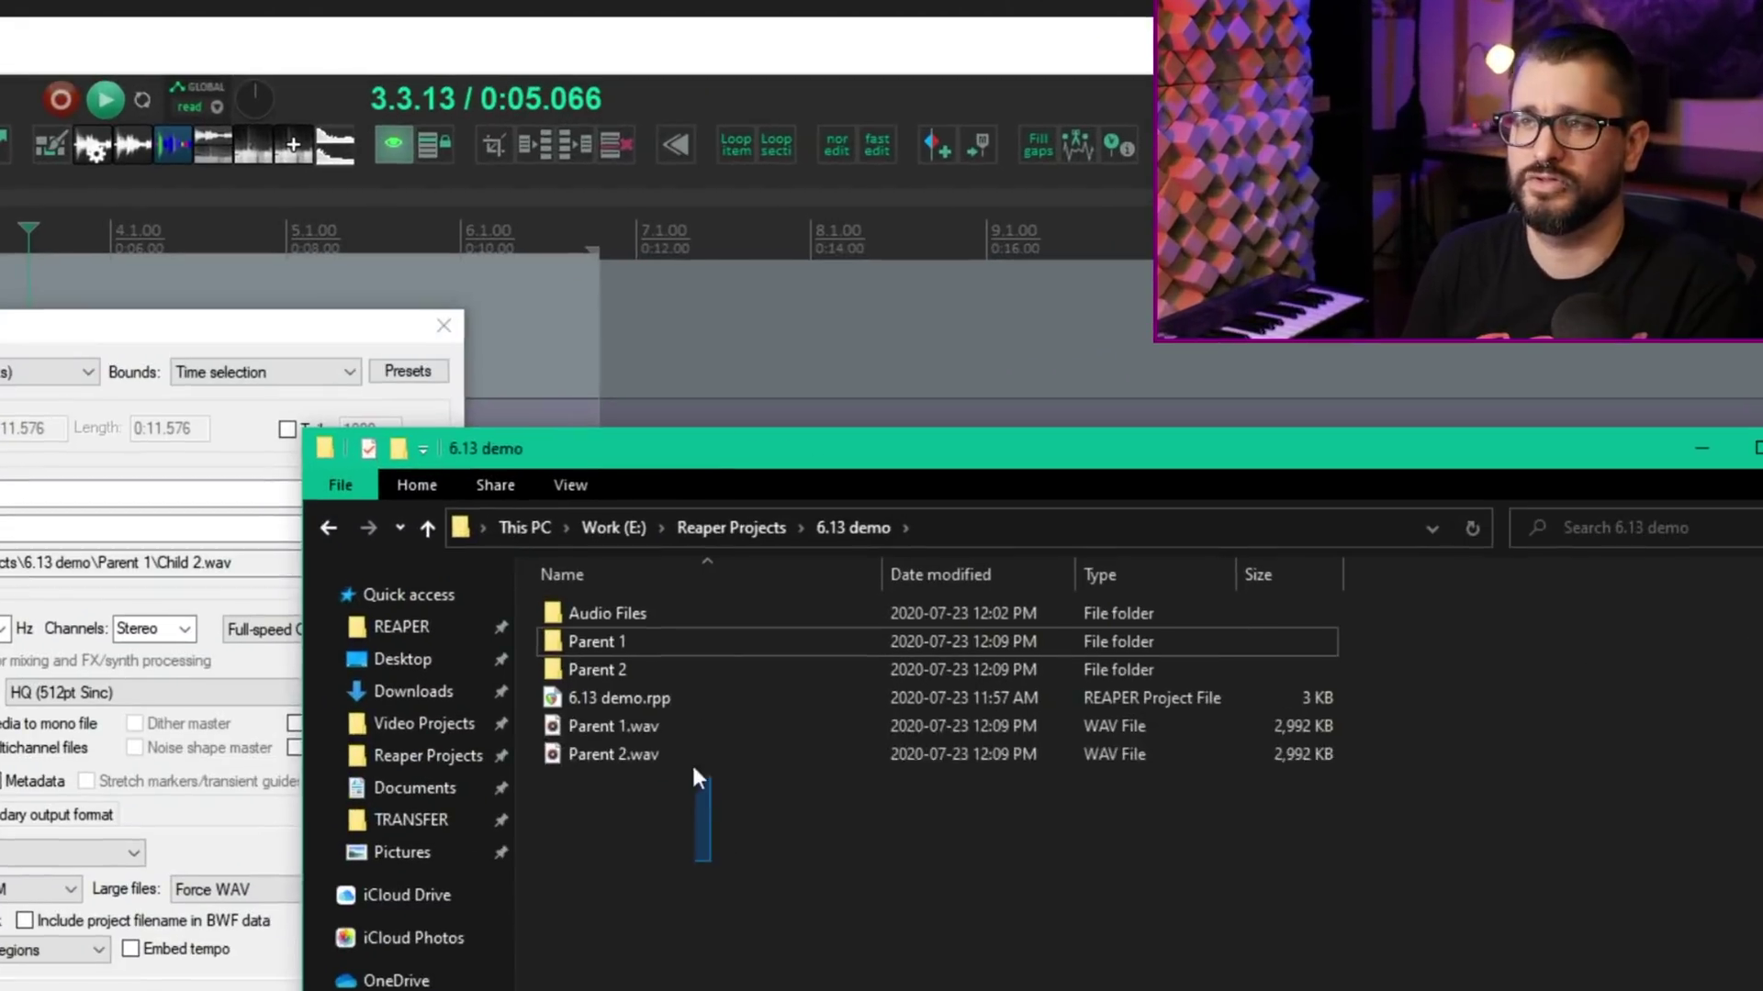
left_click_drag(688, 726, 689, 725)
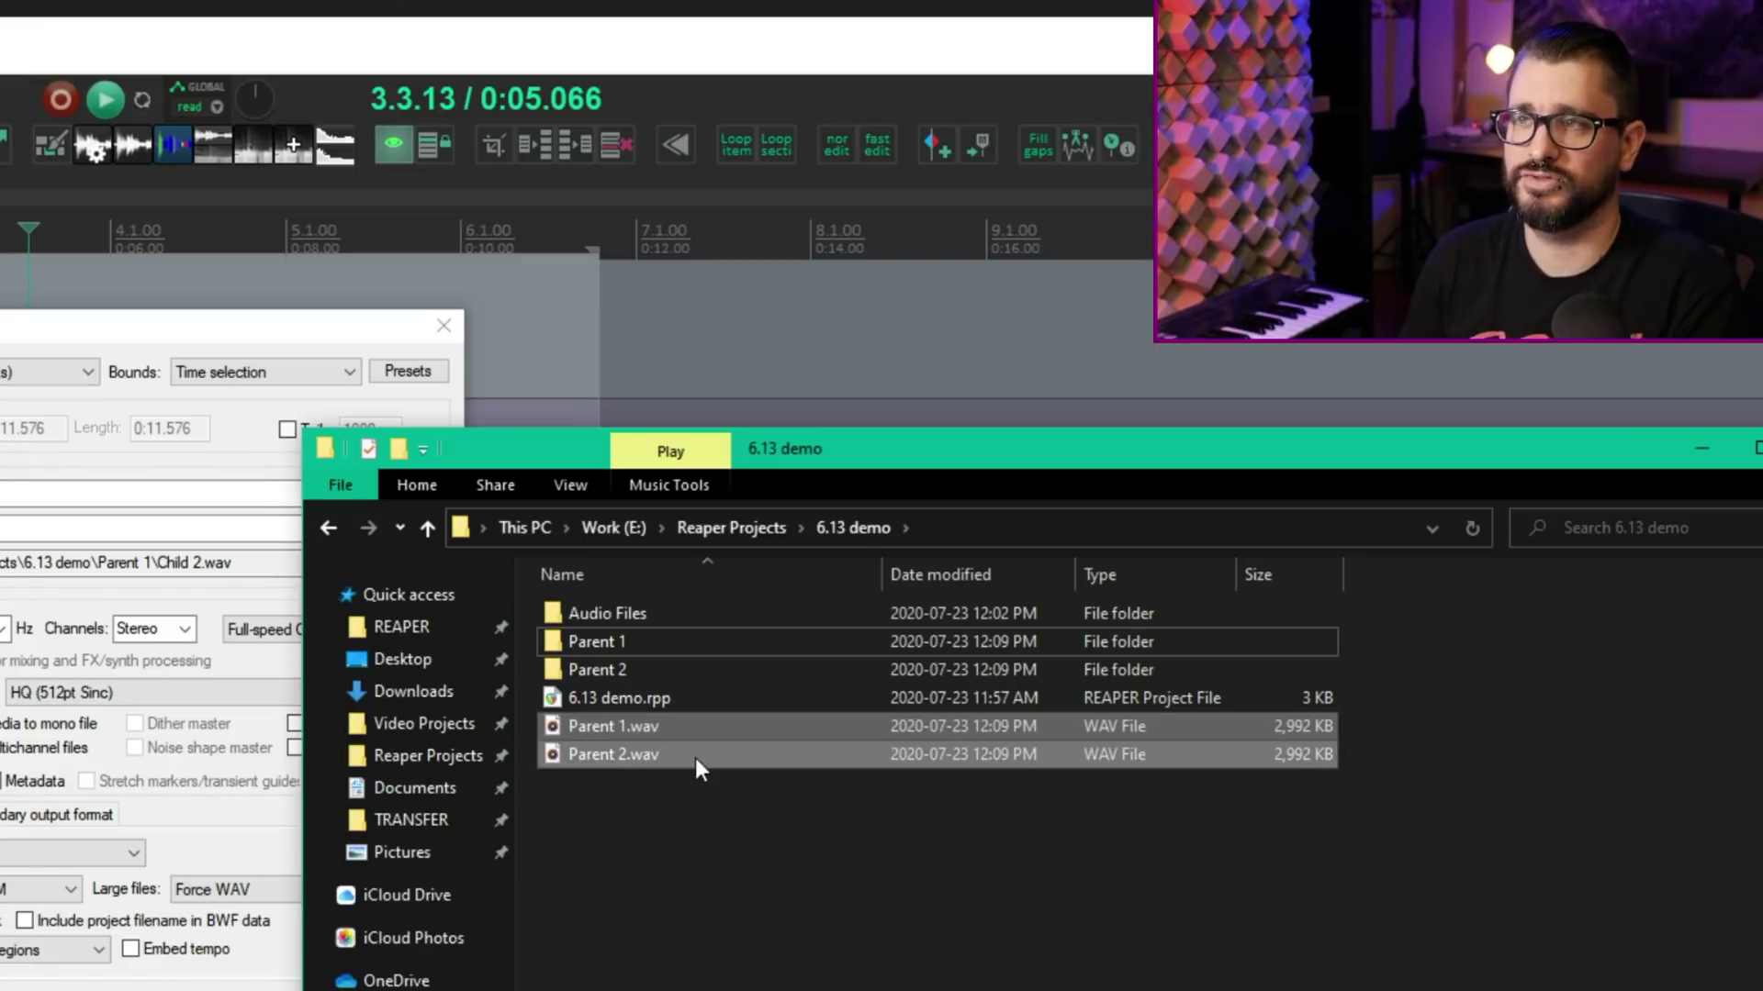
left_click(646, 874)
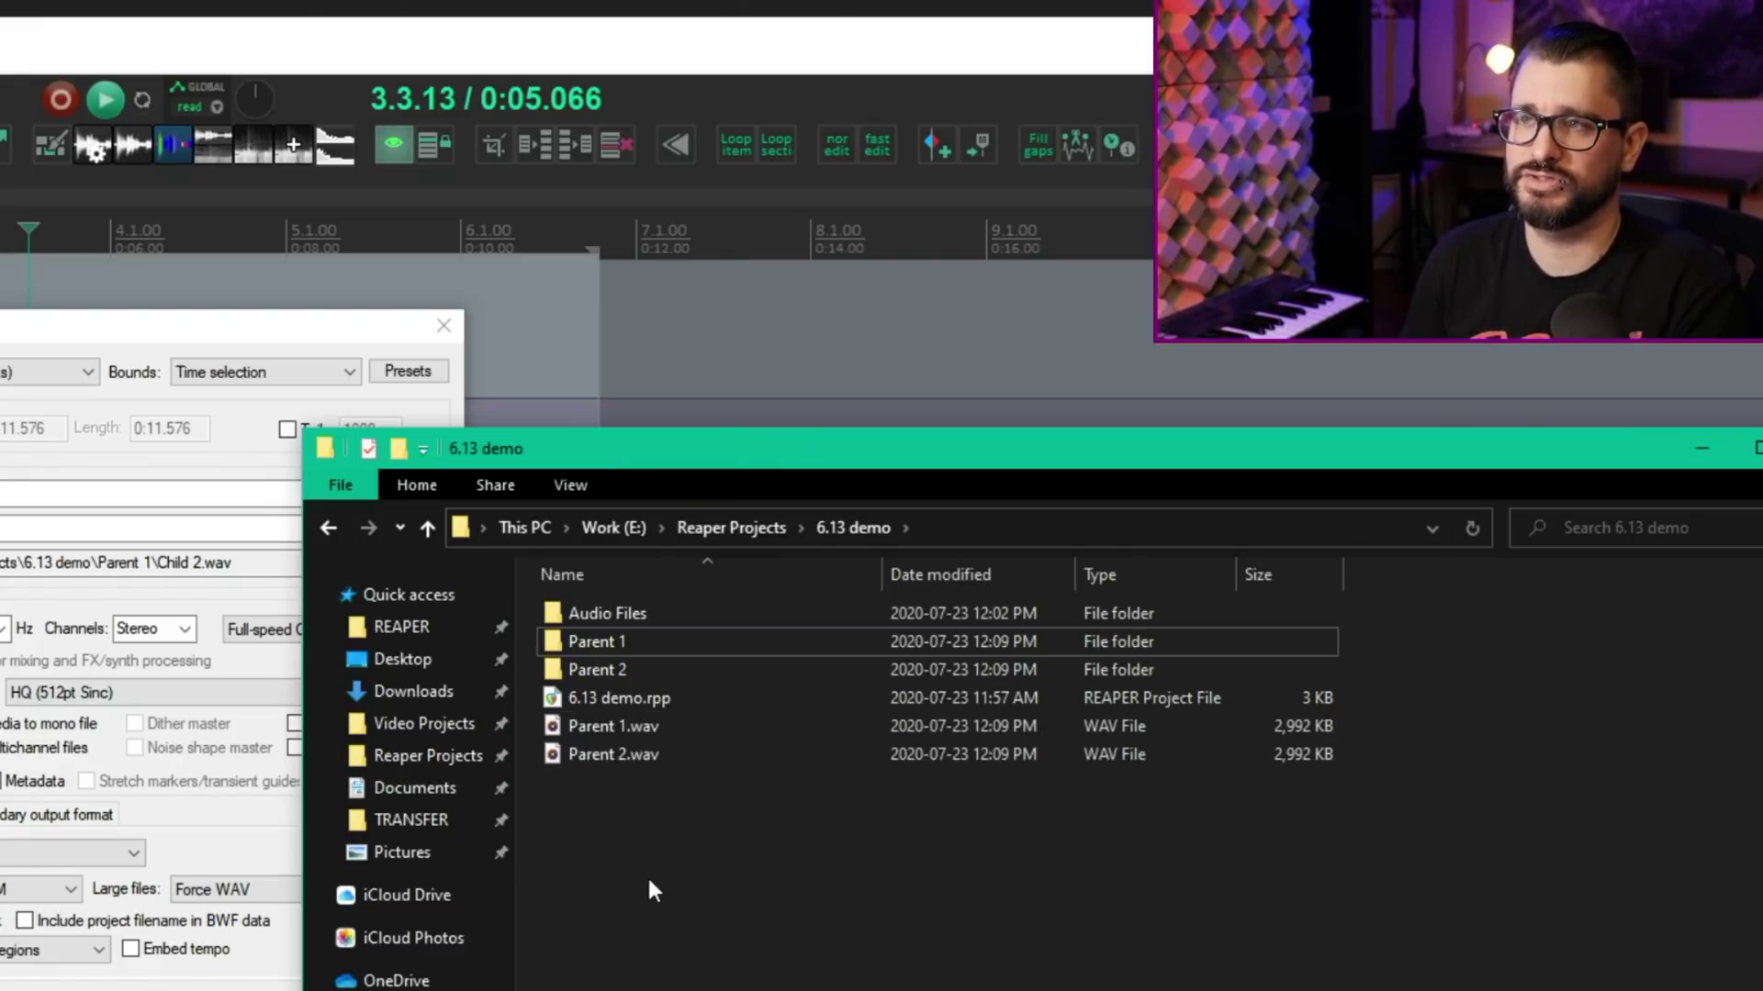
double_click(648, 641)
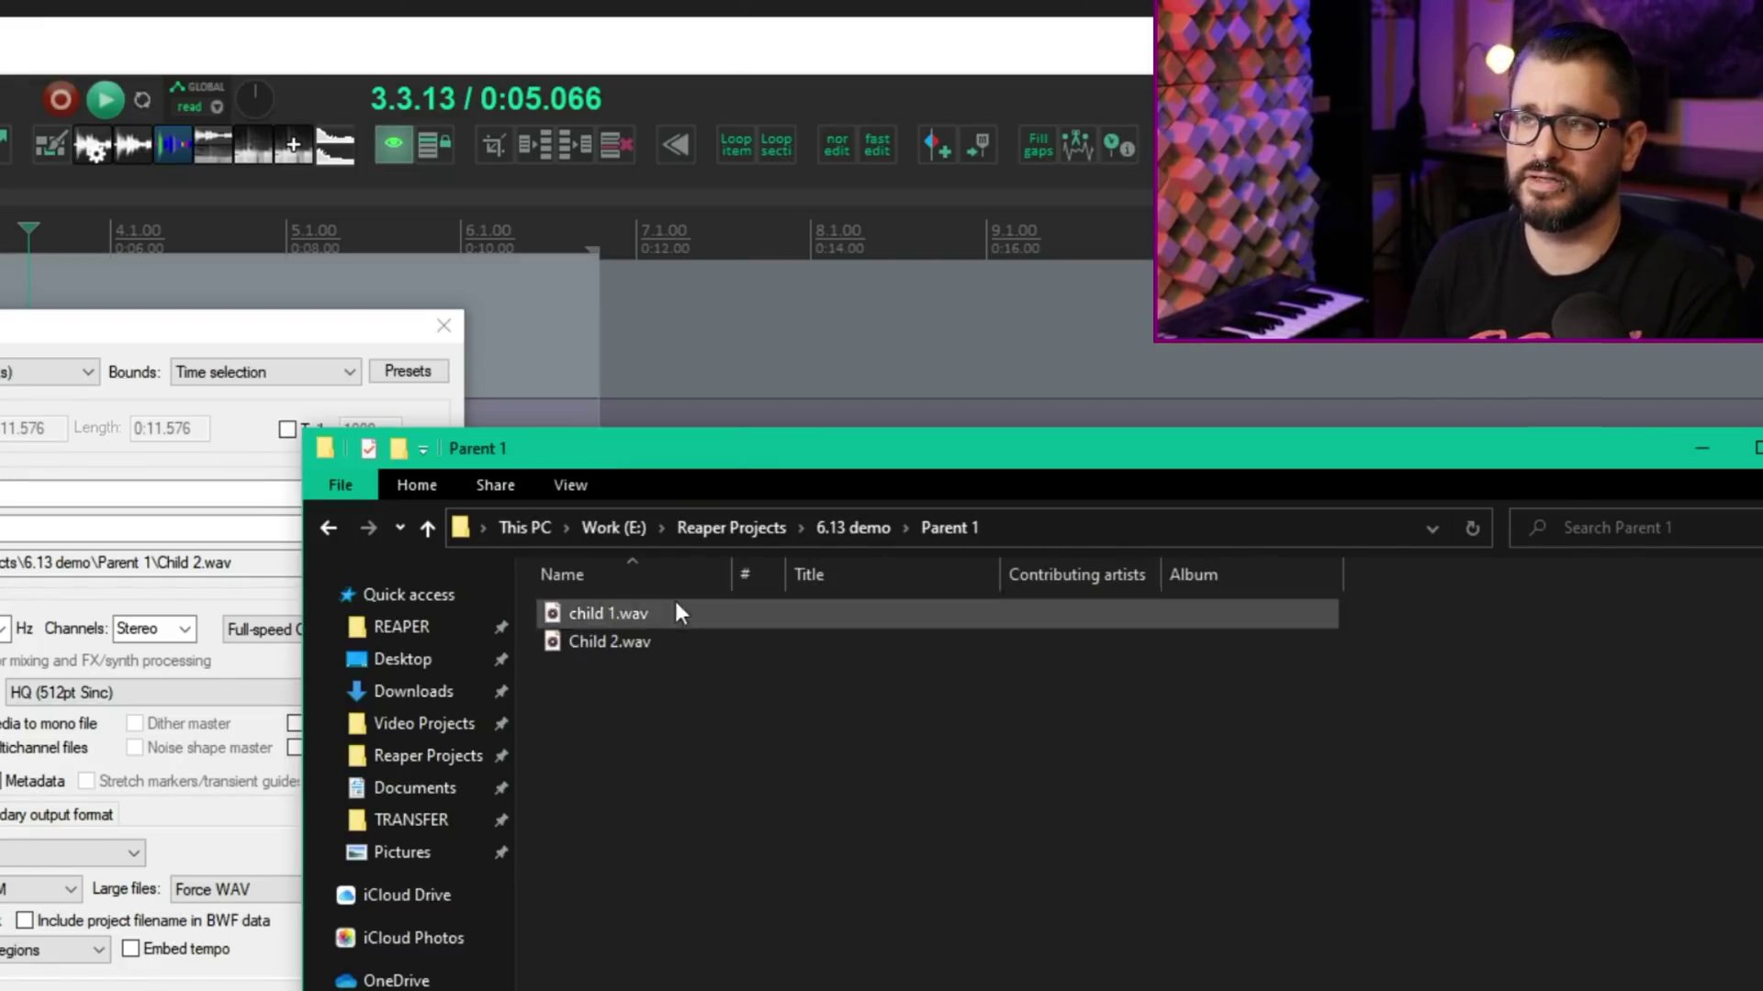
left_click(861, 526)
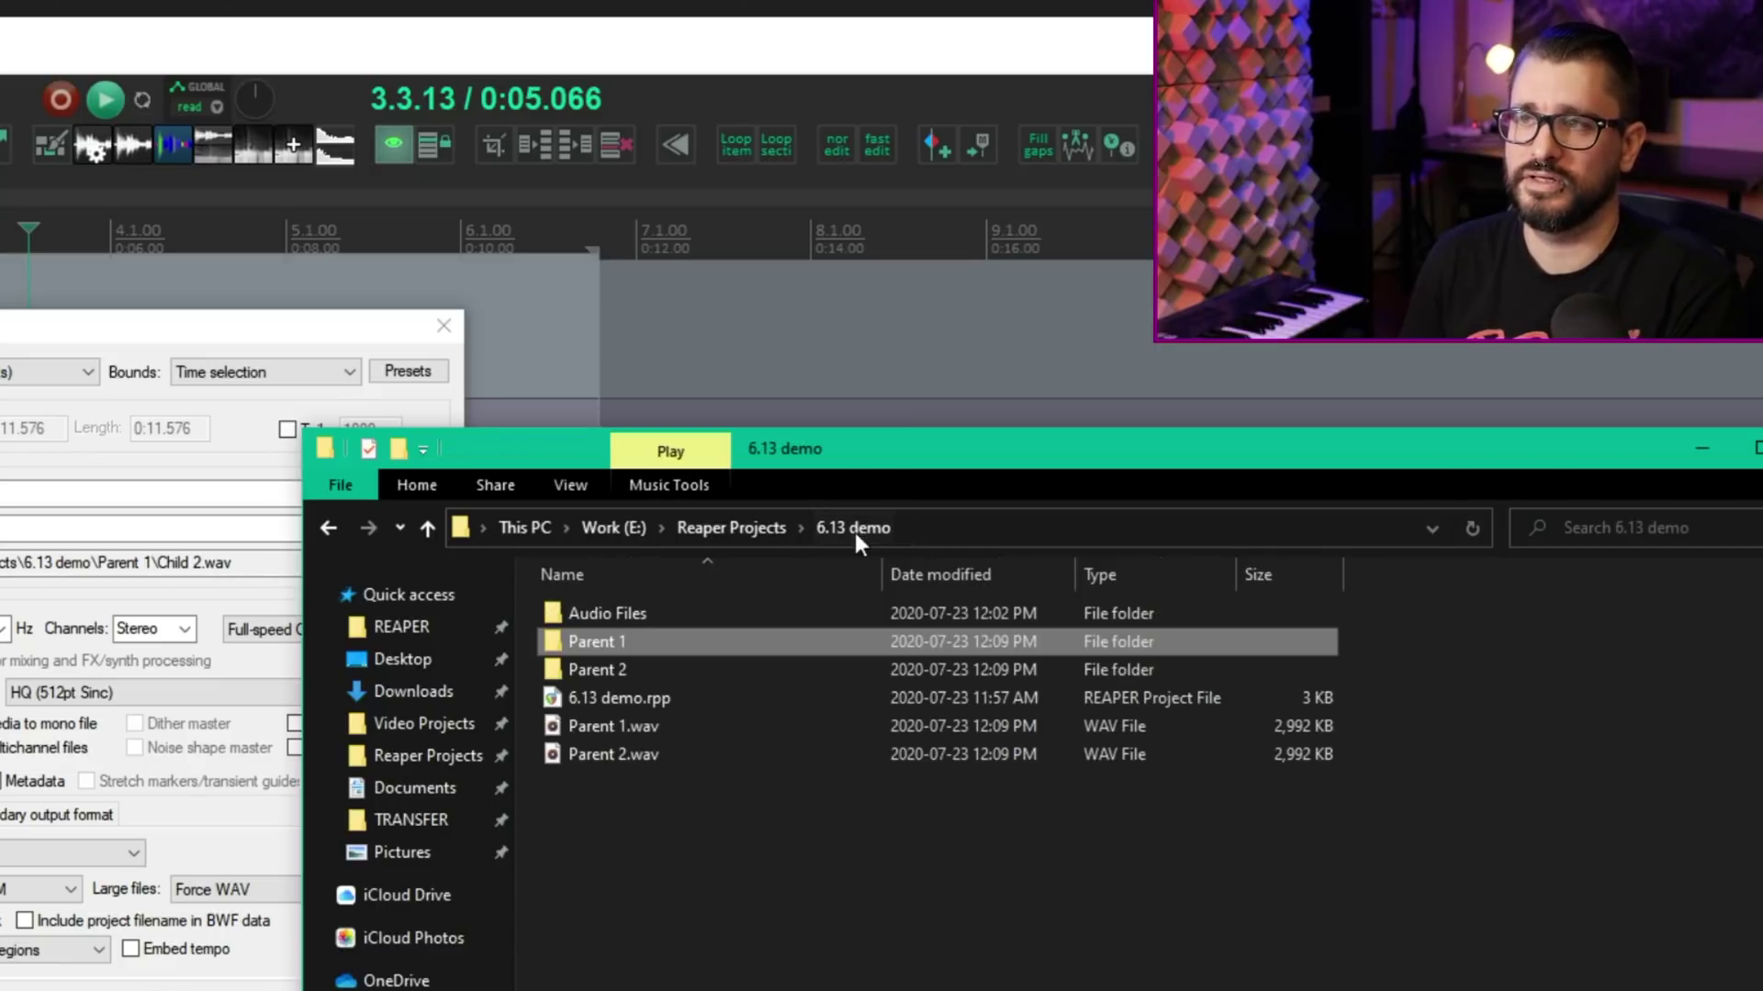
double_click(643, 672)
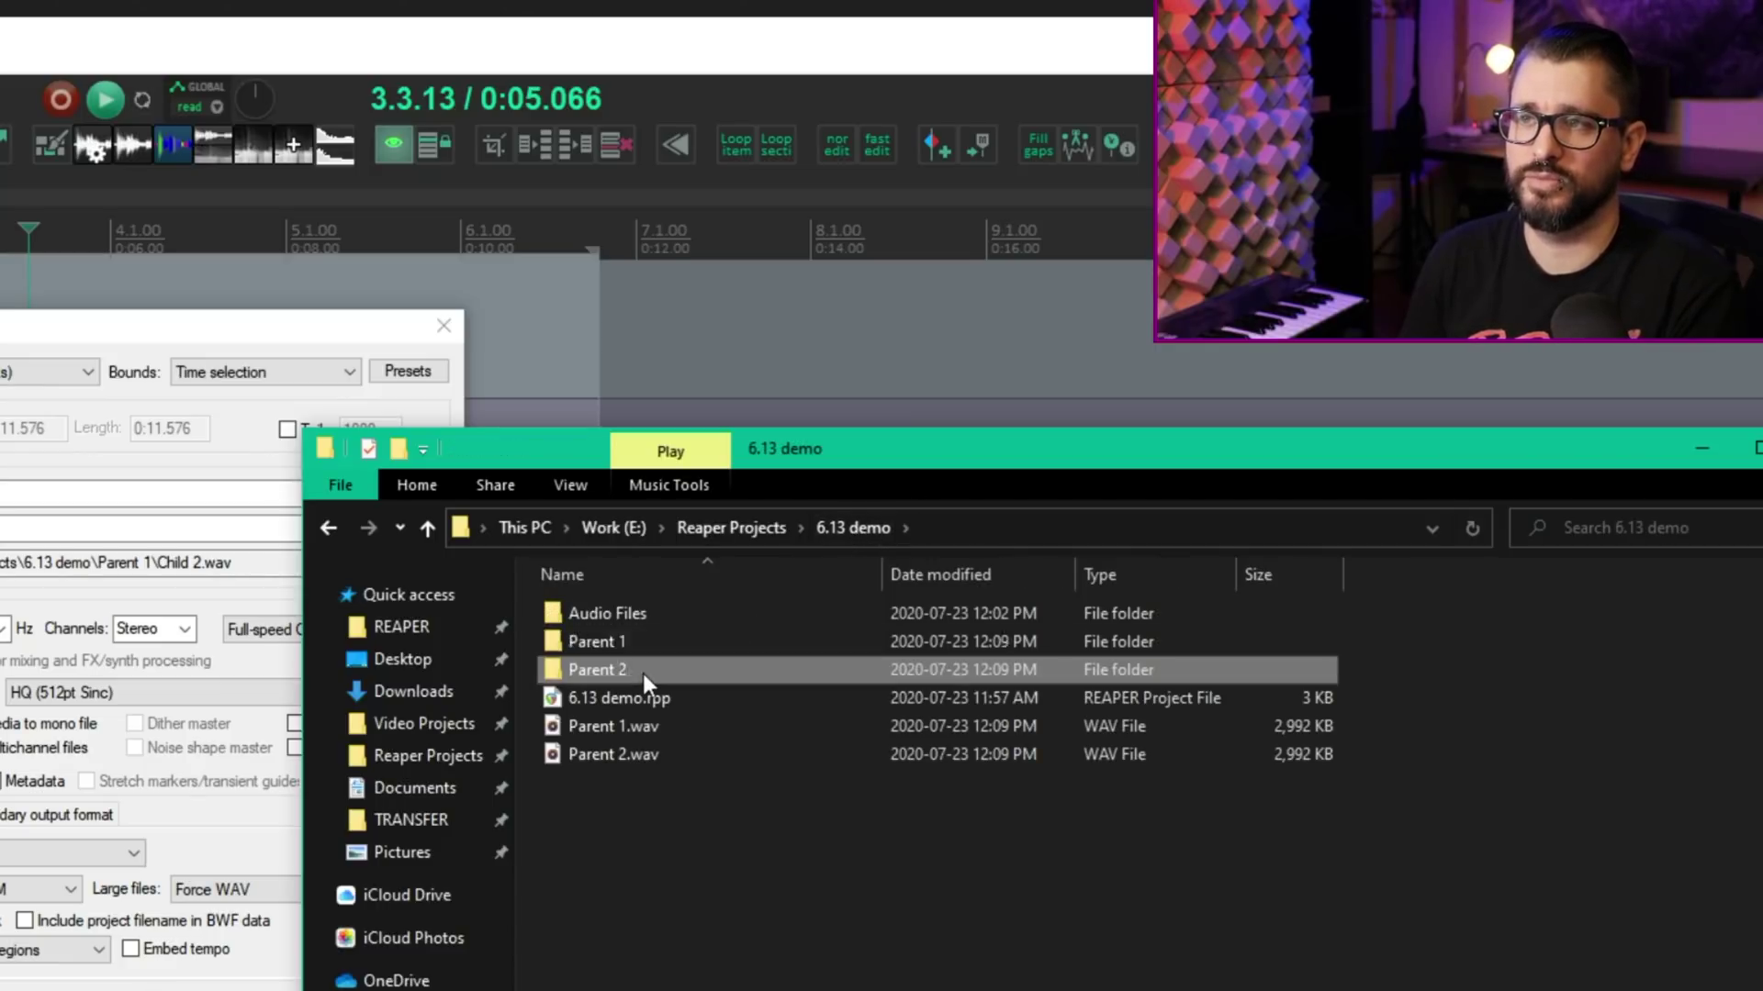
Switch back to REAPER and replace the render file name with the wildcard pattern $track/$track.
left_click(855, 528)
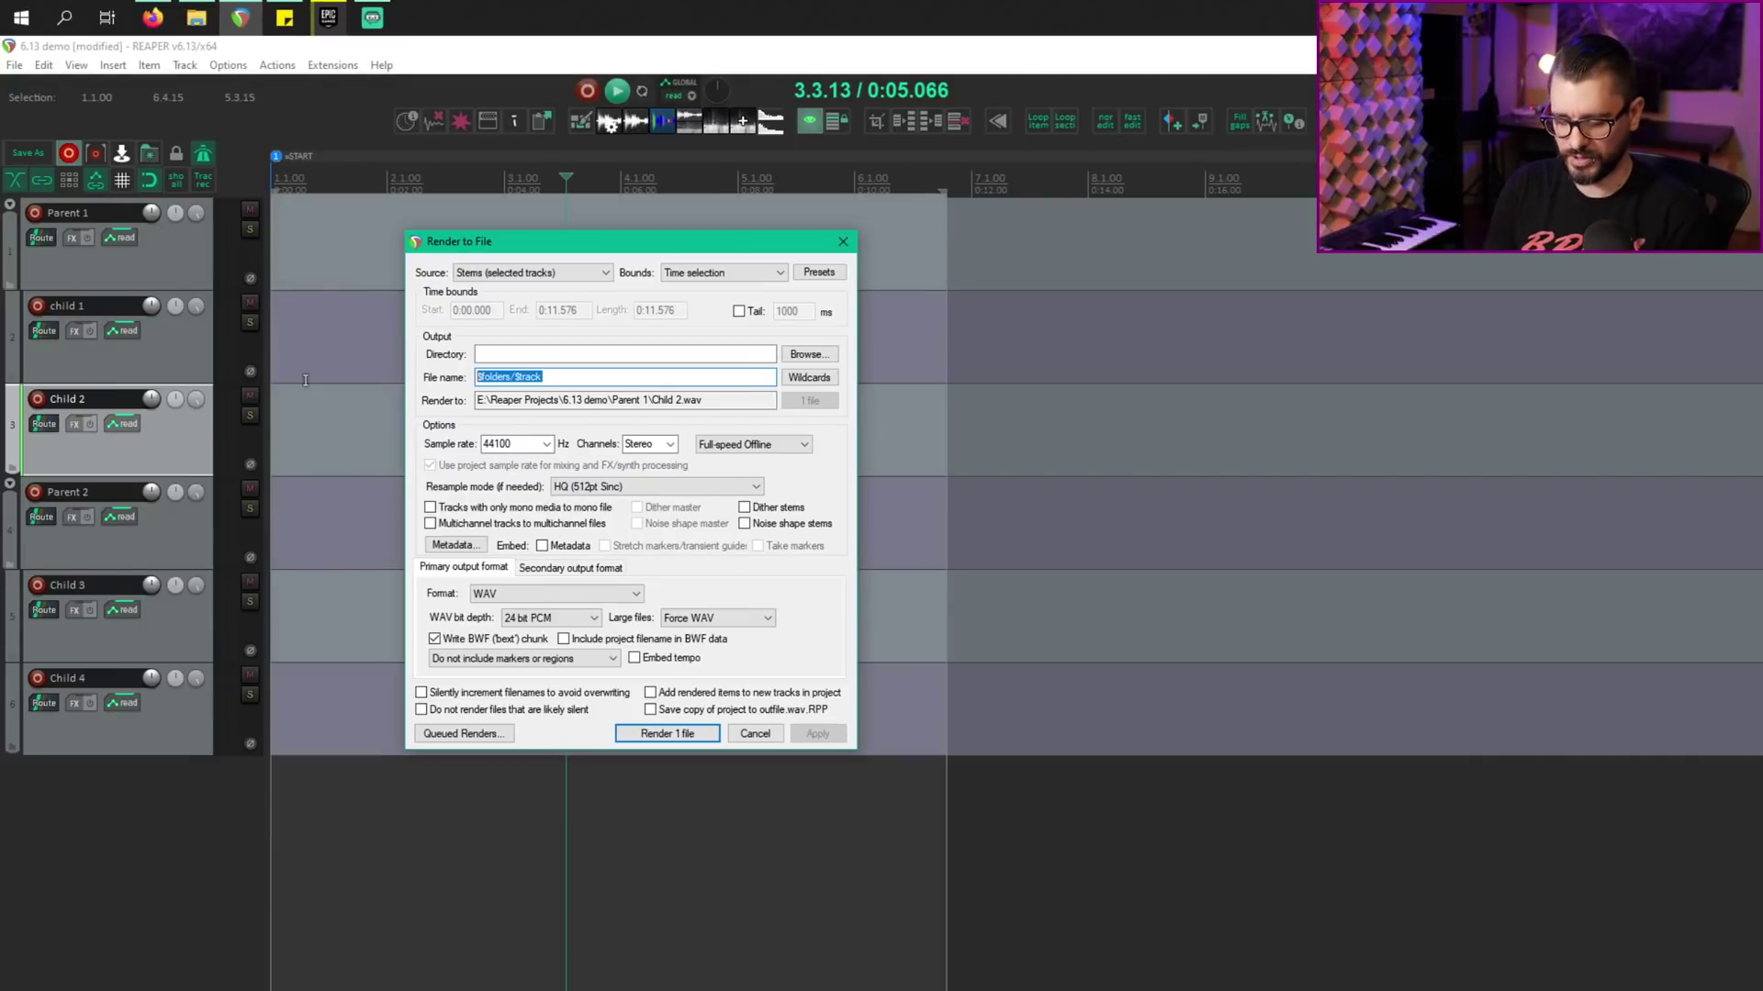
type("$tr")
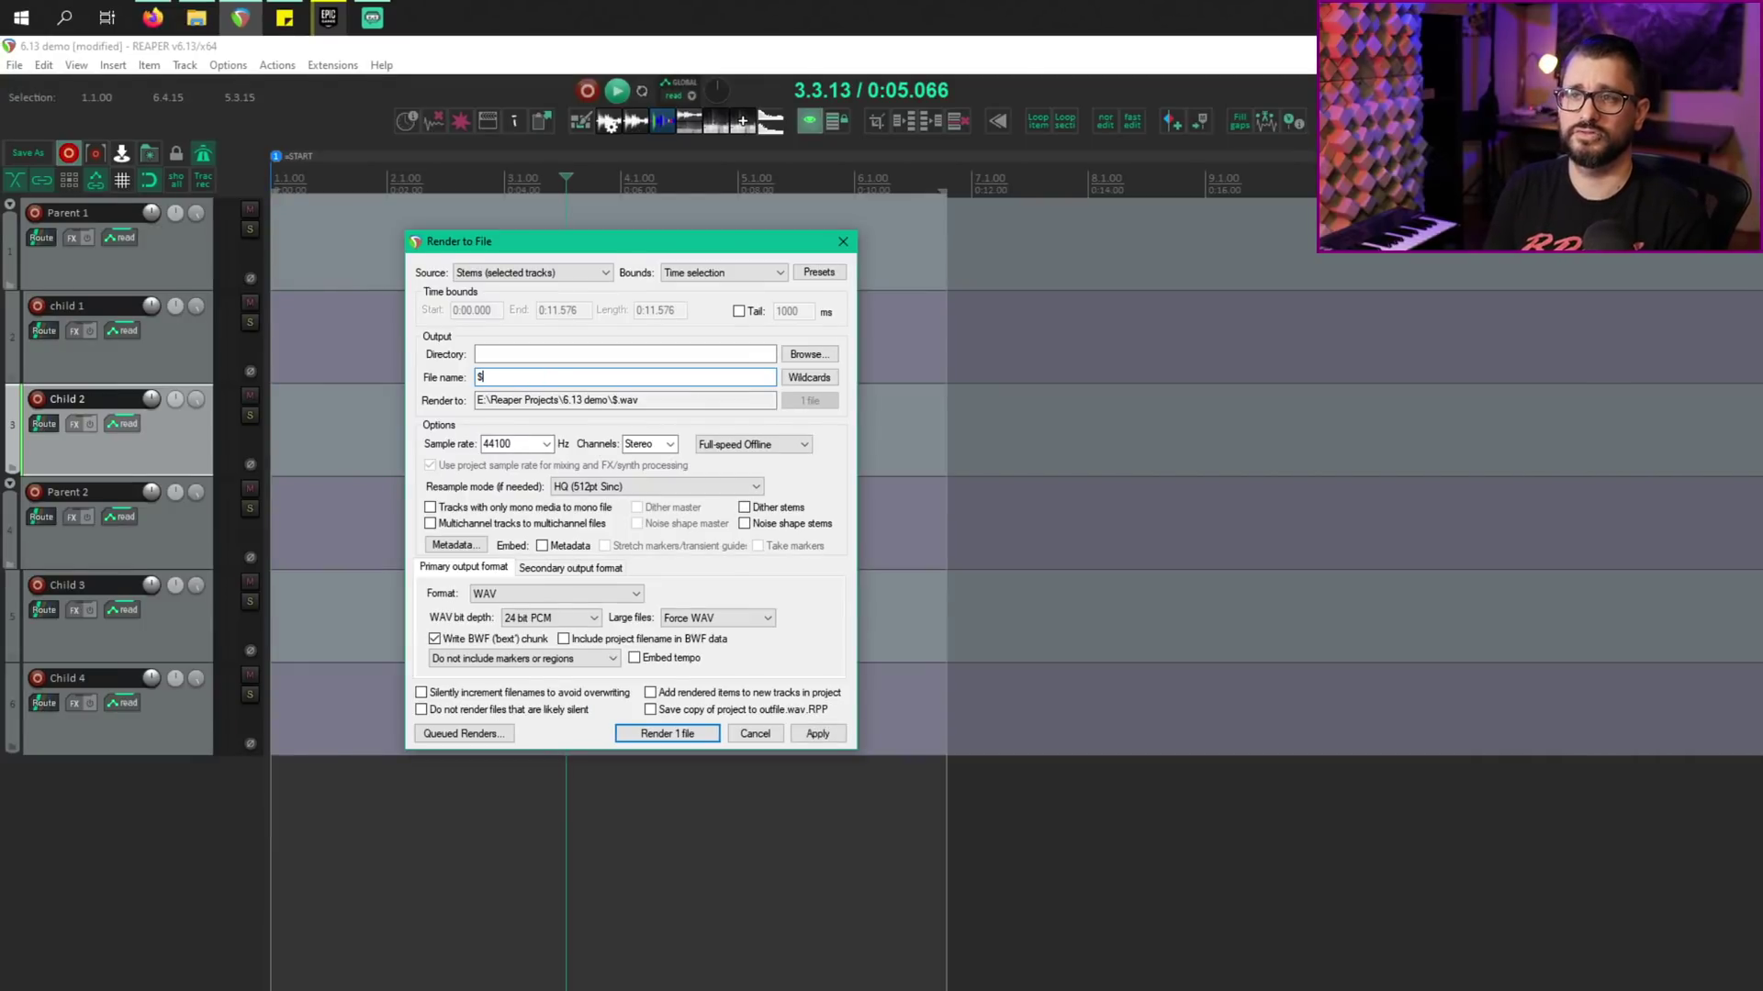
type("ack/")
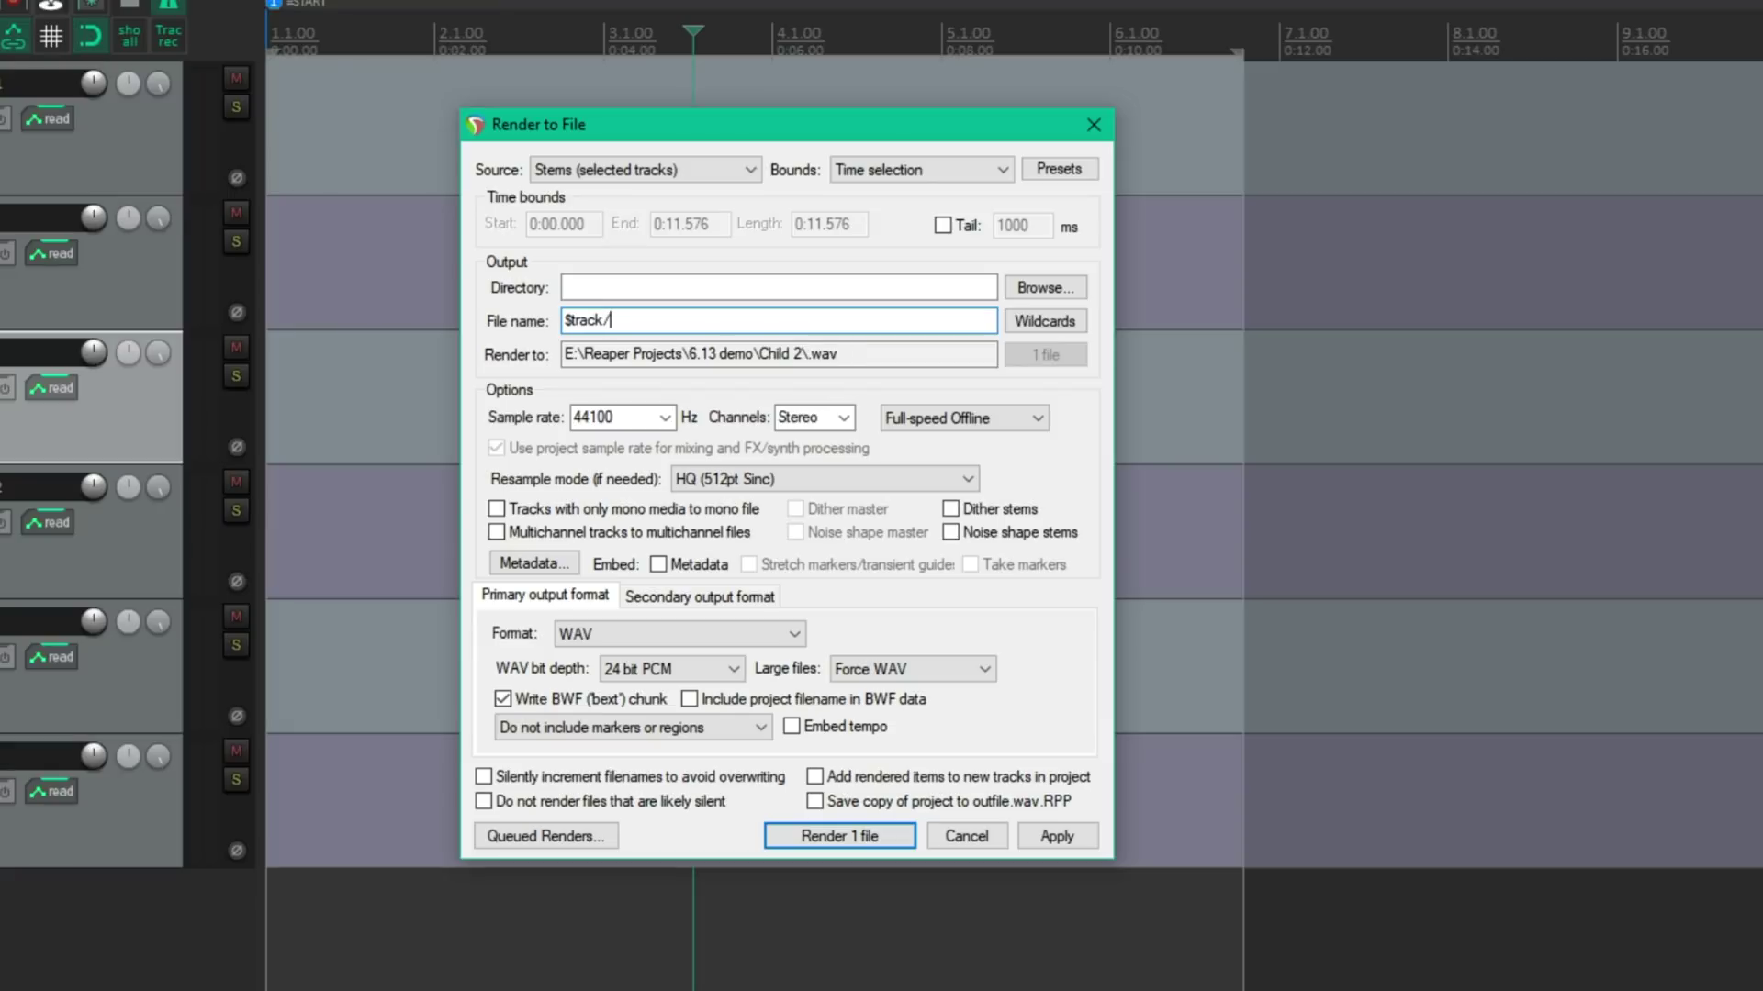
type("$trac")
Select all parent and child tracks for stem rendering and check the list of output file paths.
left_click(147, 173)
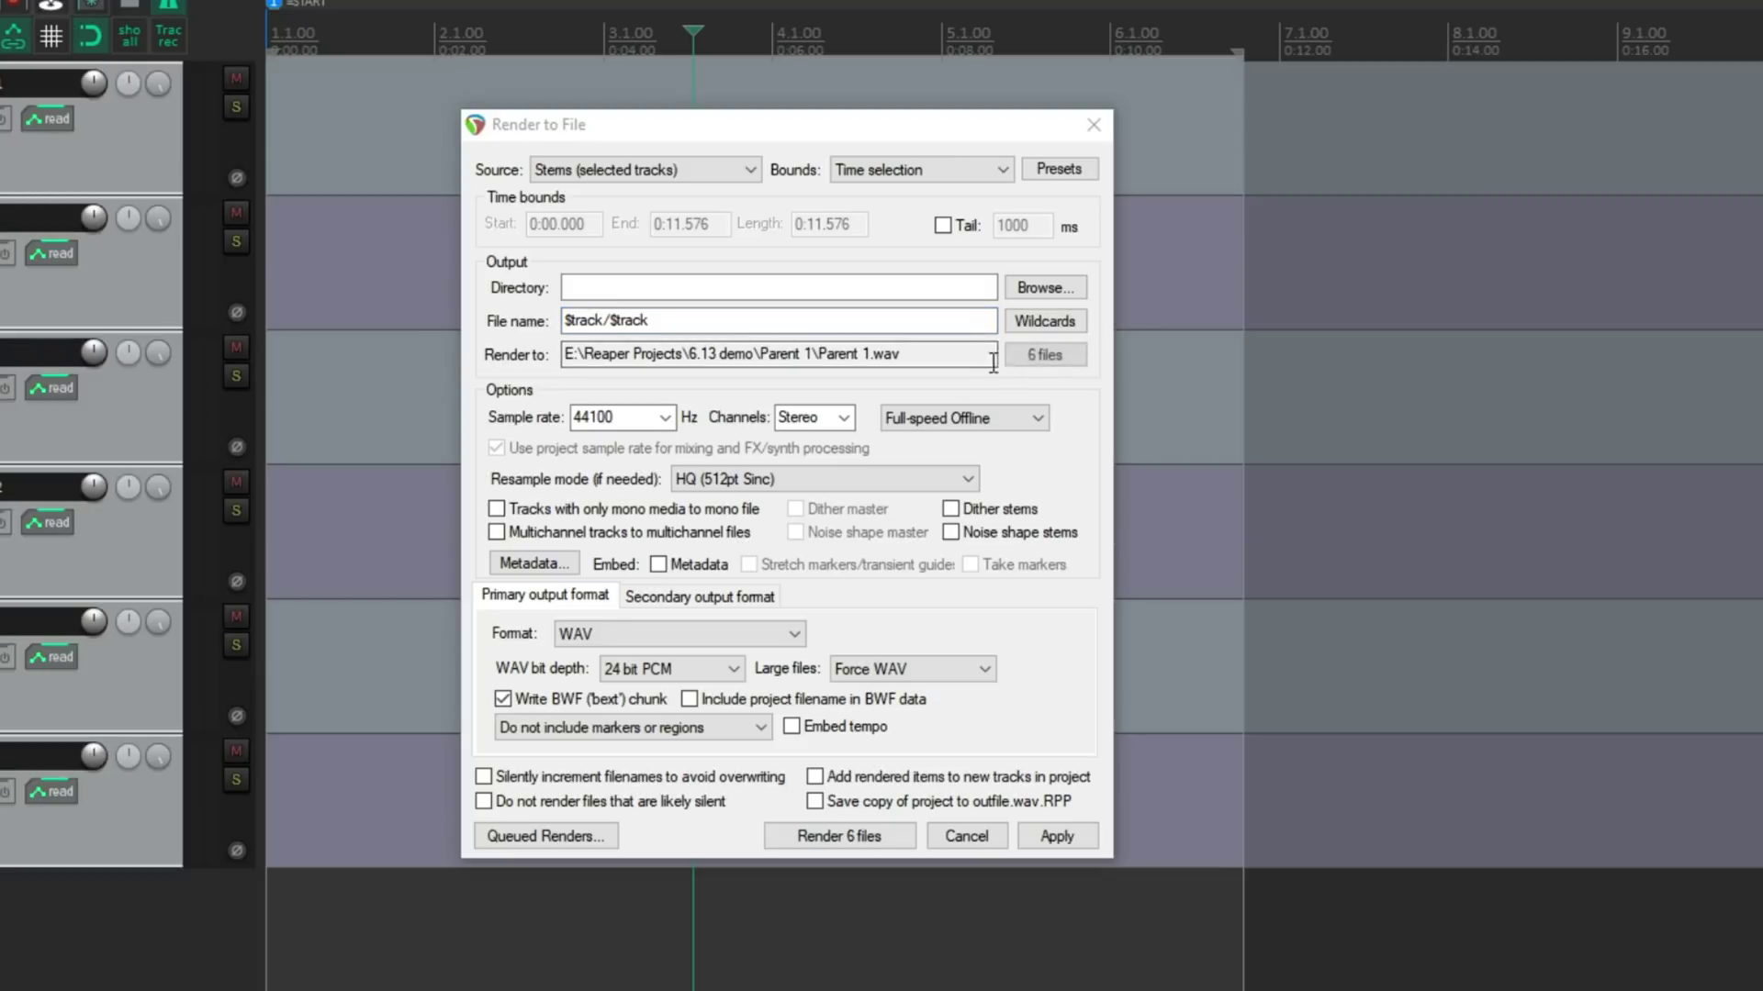
left_click(1036, 358)
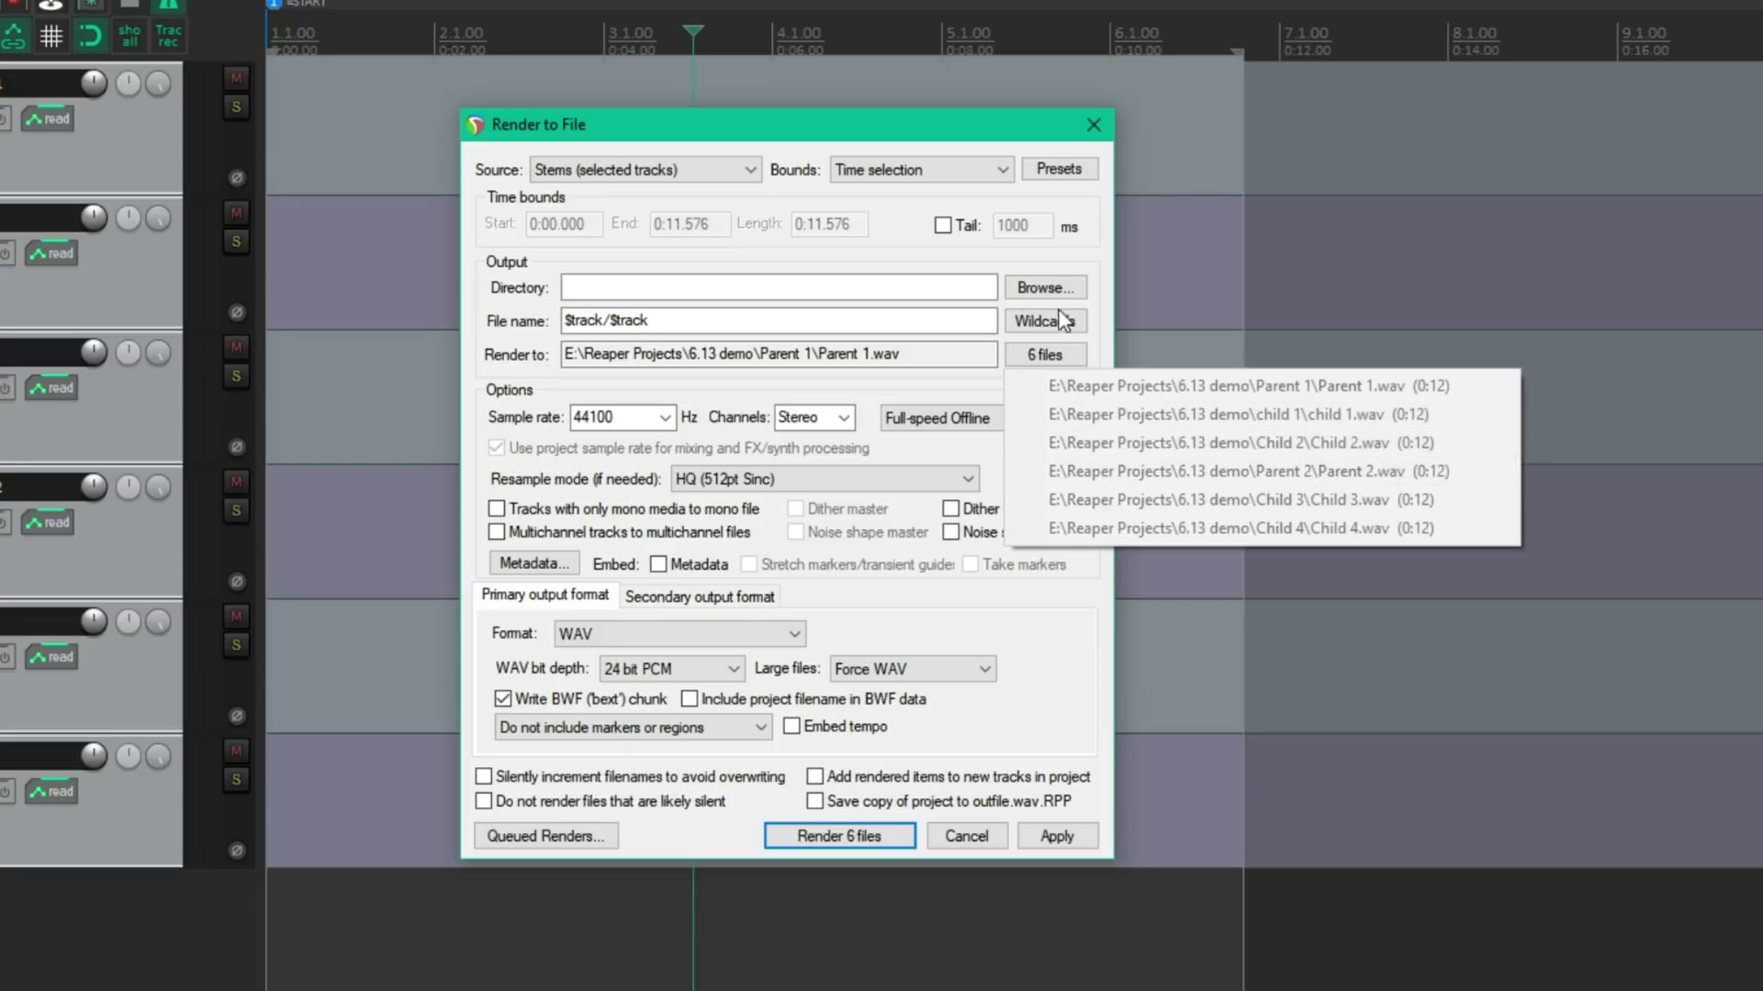
Change the render file name to export/$track and review the resulting output file paths.
left_click(1102, 333)
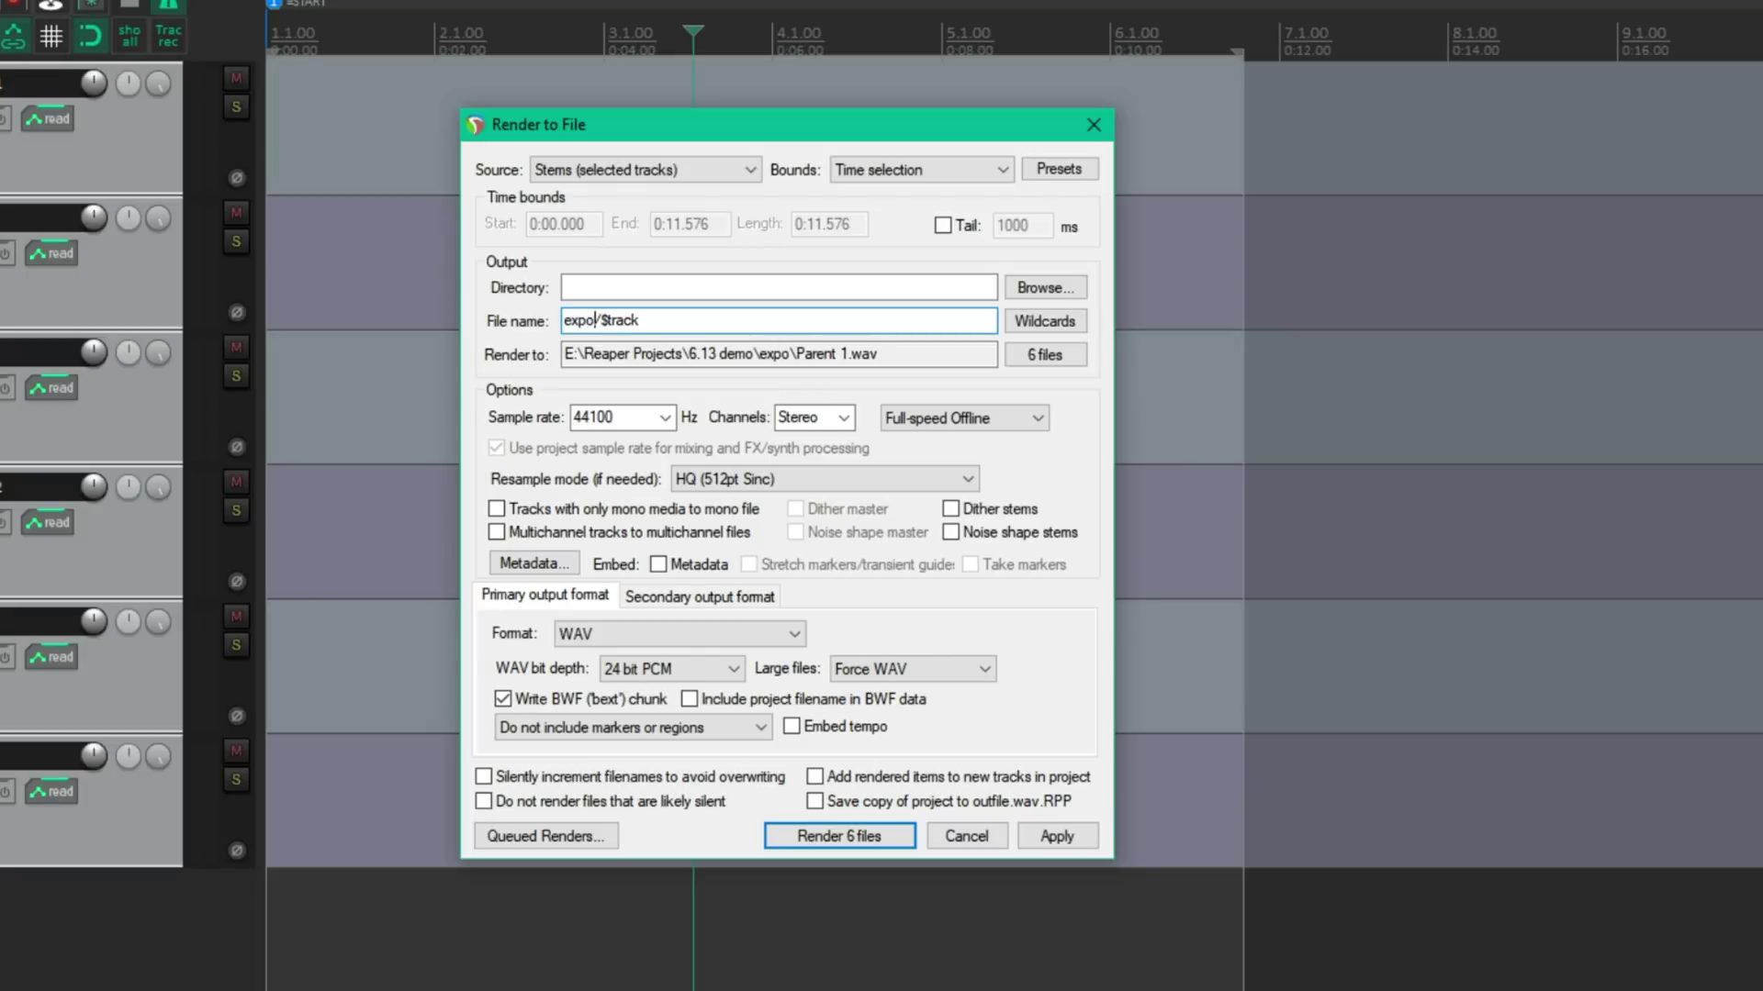
left_click(1045, 354)
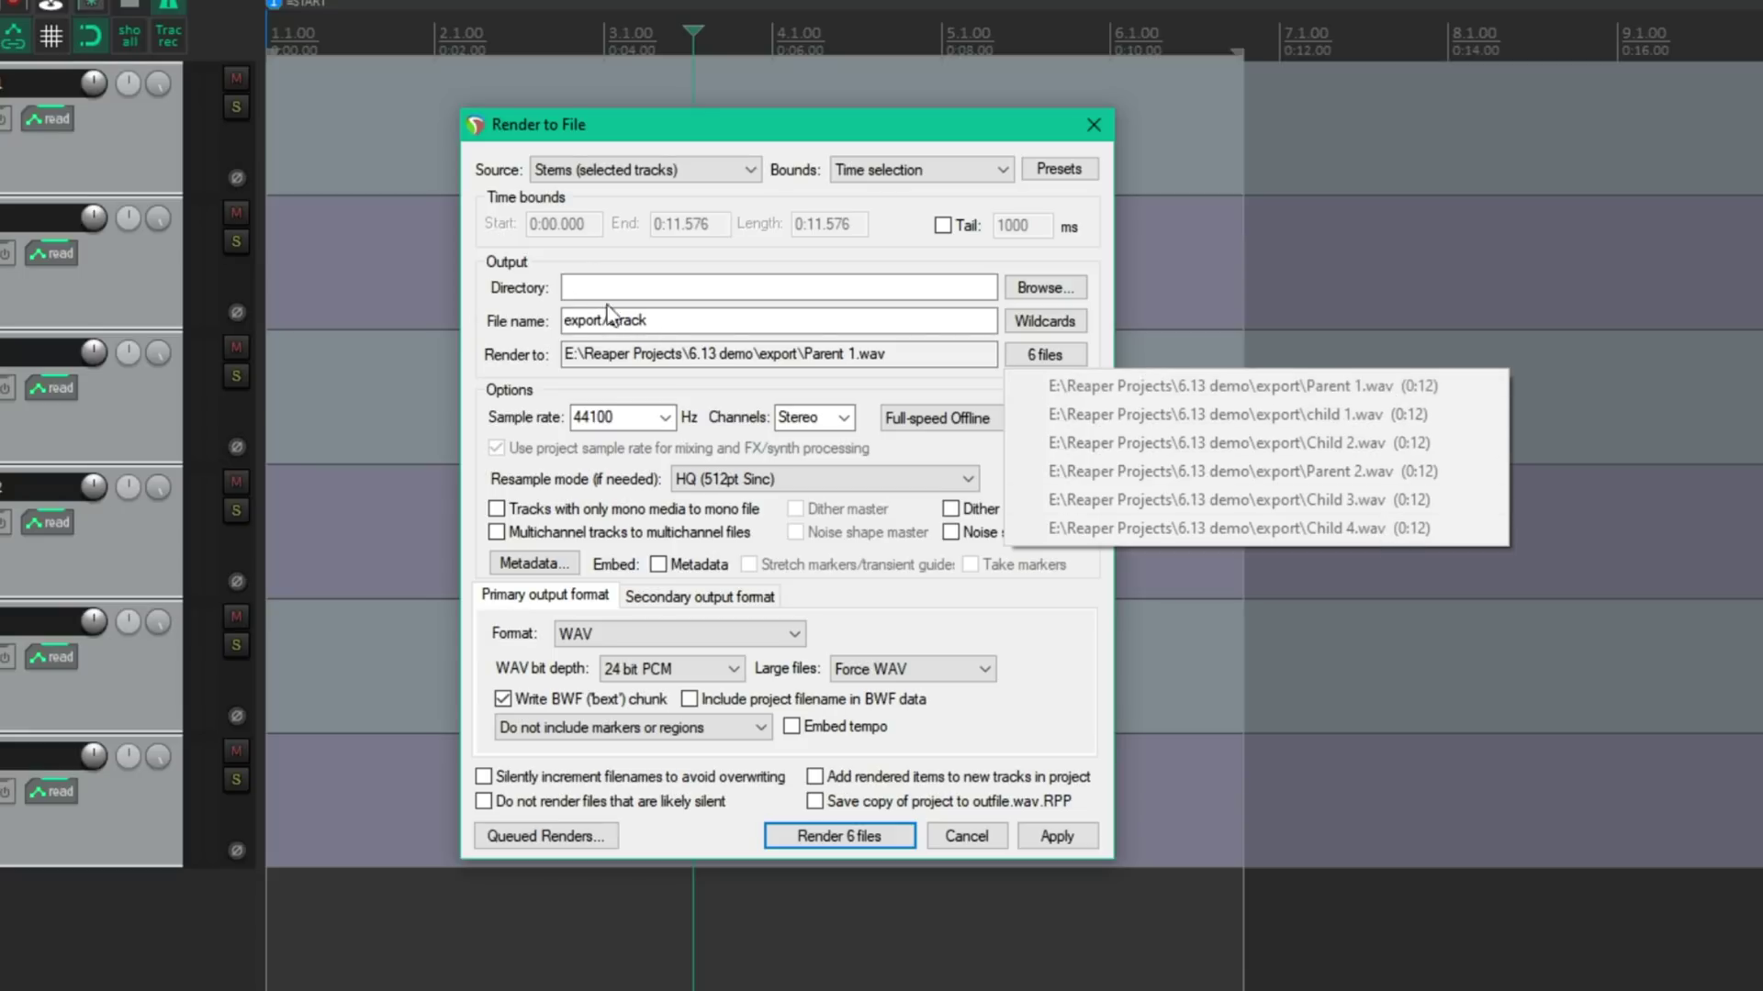
left_click(1088, 631)
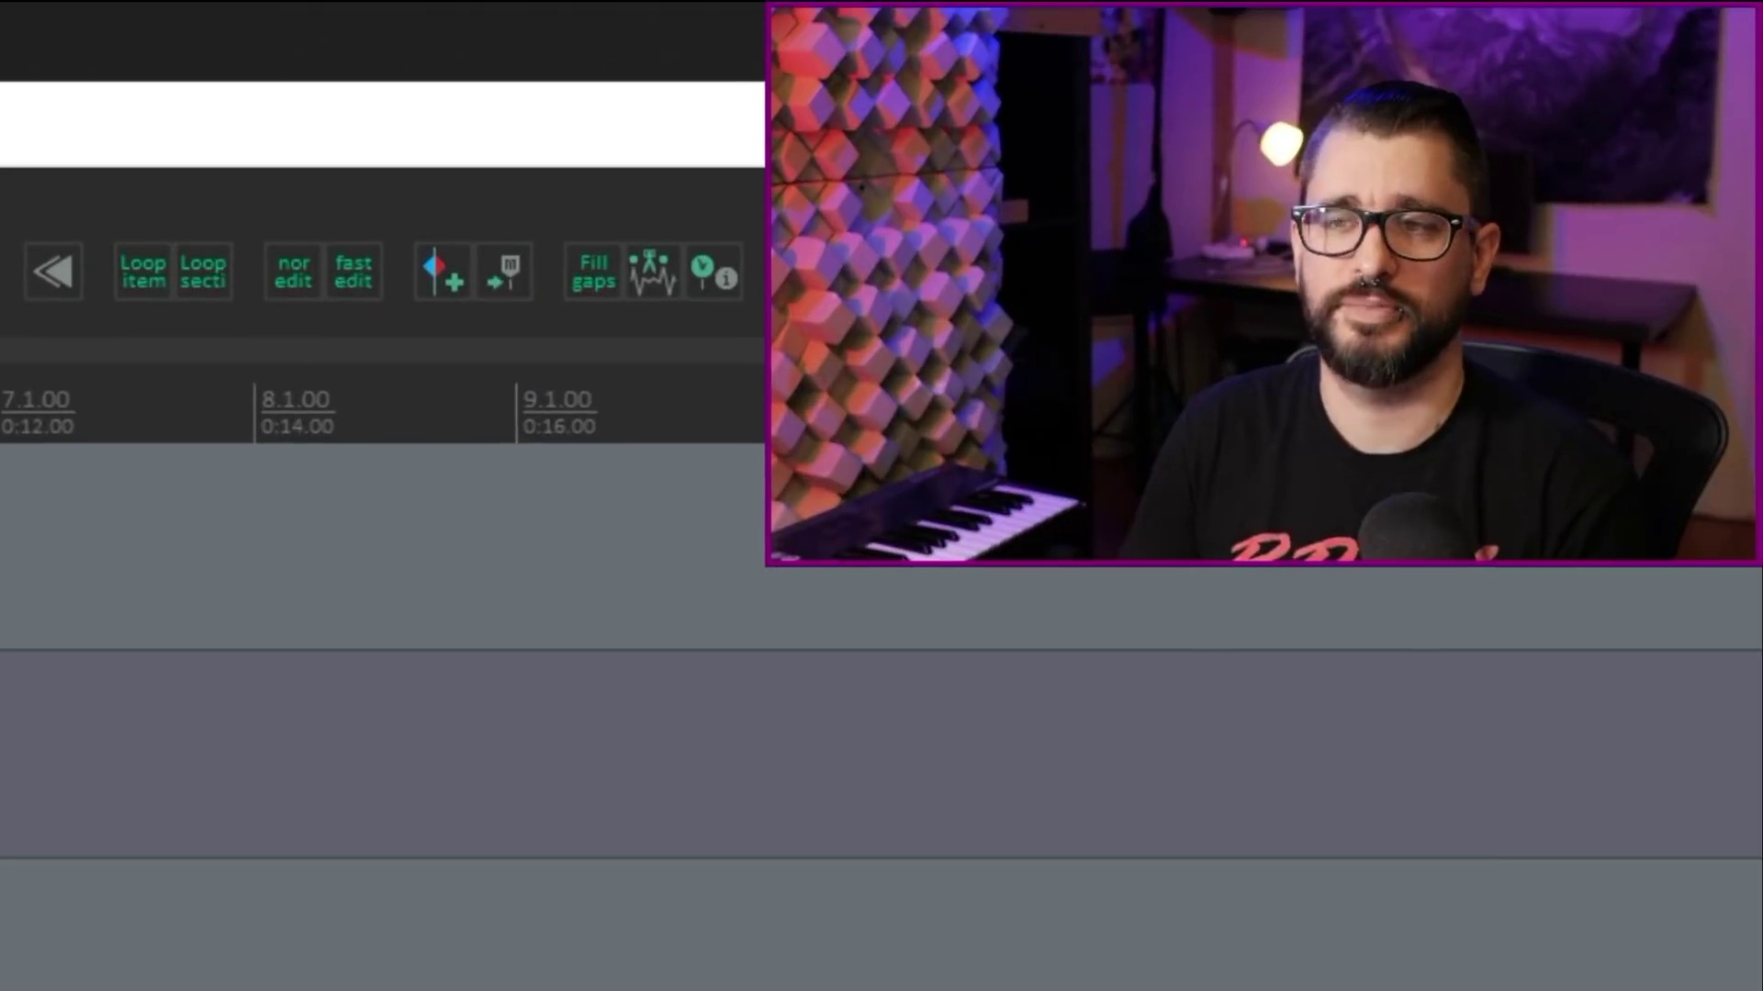